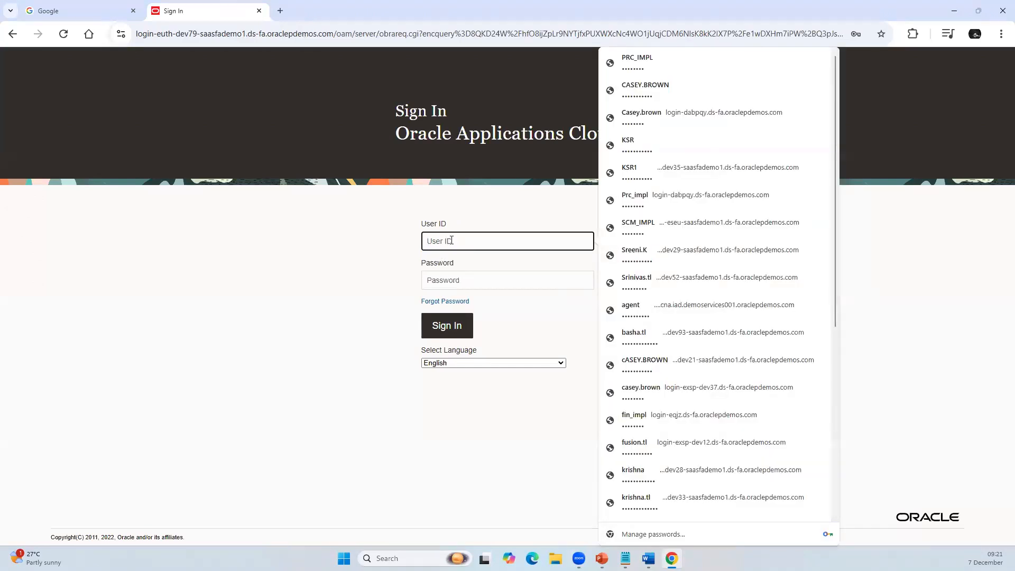
Step: Try to sign in with the saved credentials from the login-dabpqy environment, verifying with the device PIN
click(648, 115)
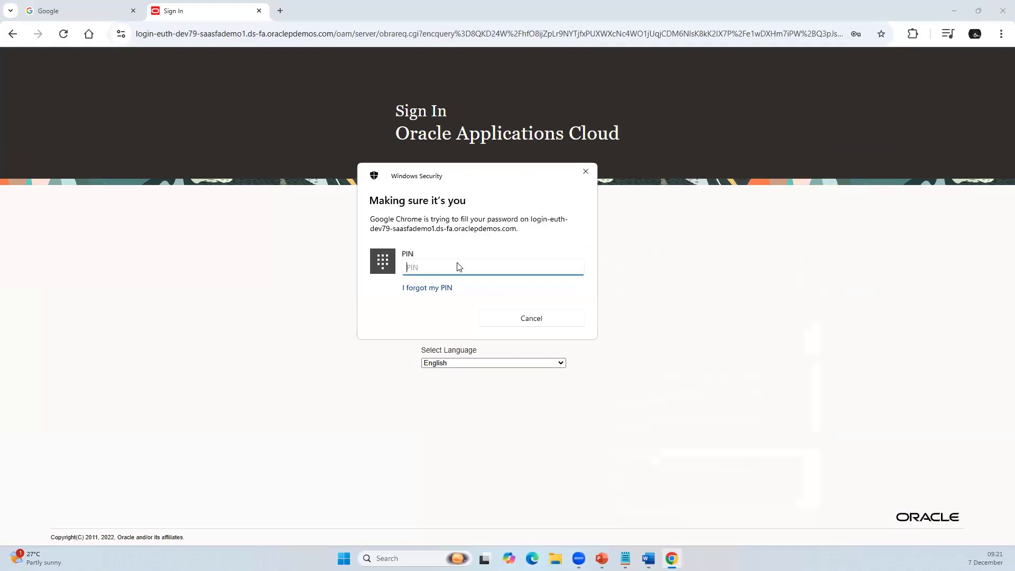
text(1111)
click(442, 324)
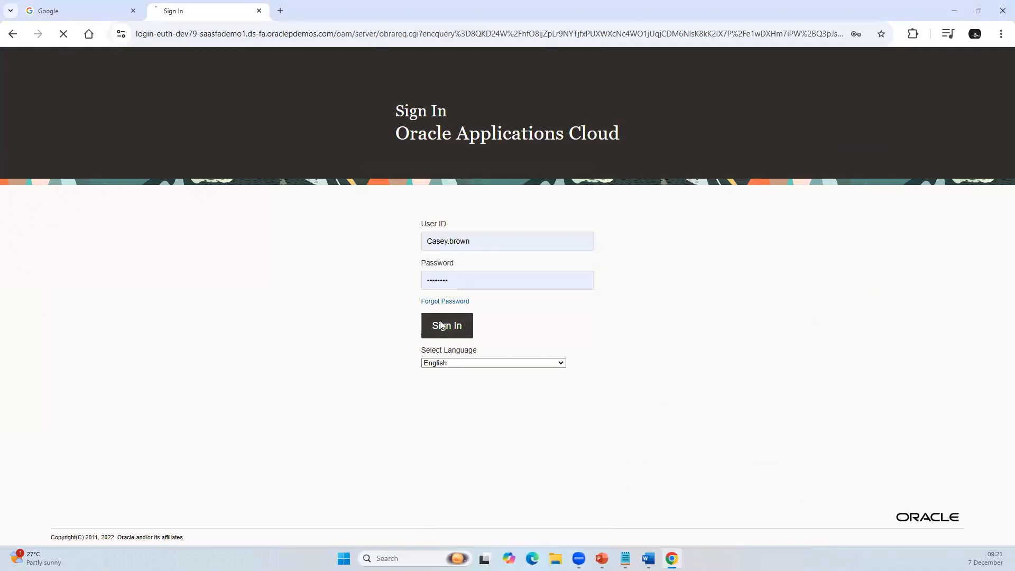
Step: Try to sign in by entering the employee's user ID and the account password manually
click(442, 245)
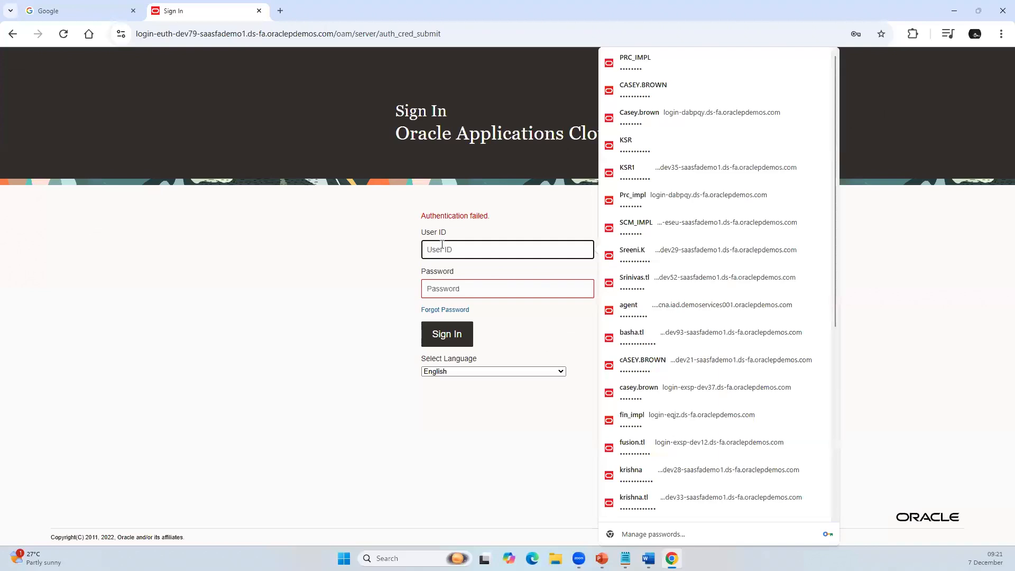
key(Tab)
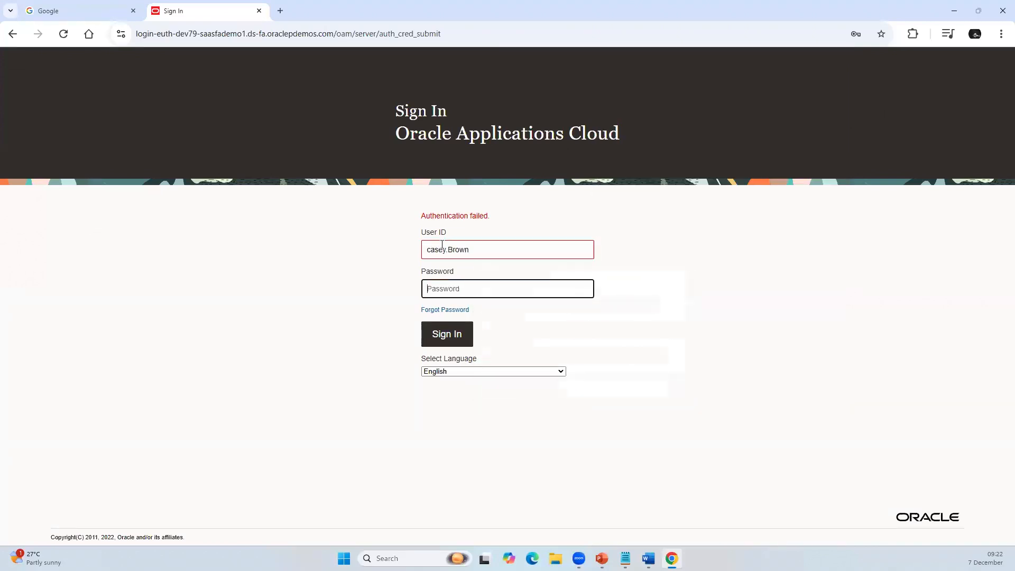
text(•)
click(446, 337)
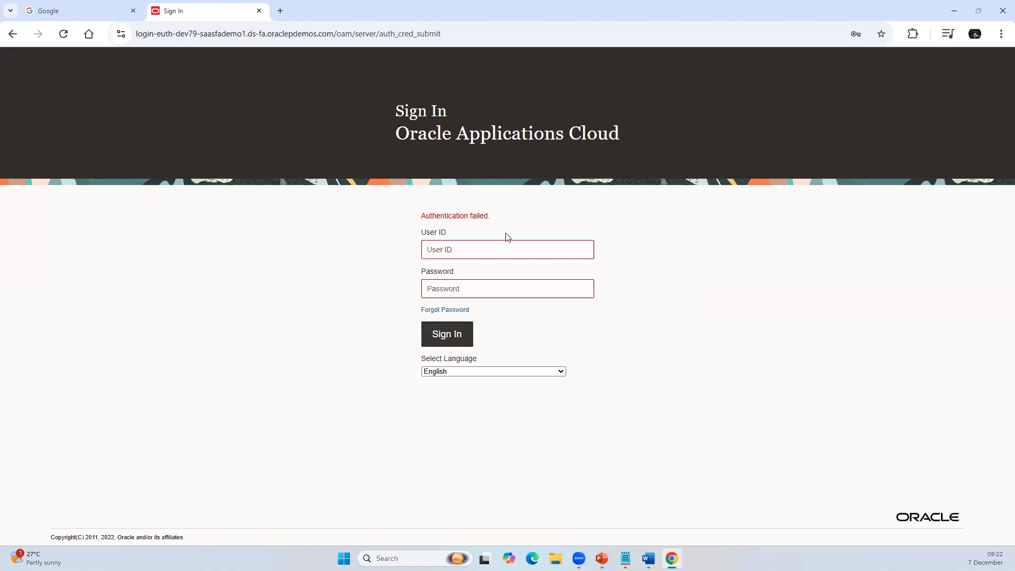
Step: Sign in to Oracle Applications Cloud as PRC_IMPL using the saved user ID and password
click(425, 247)
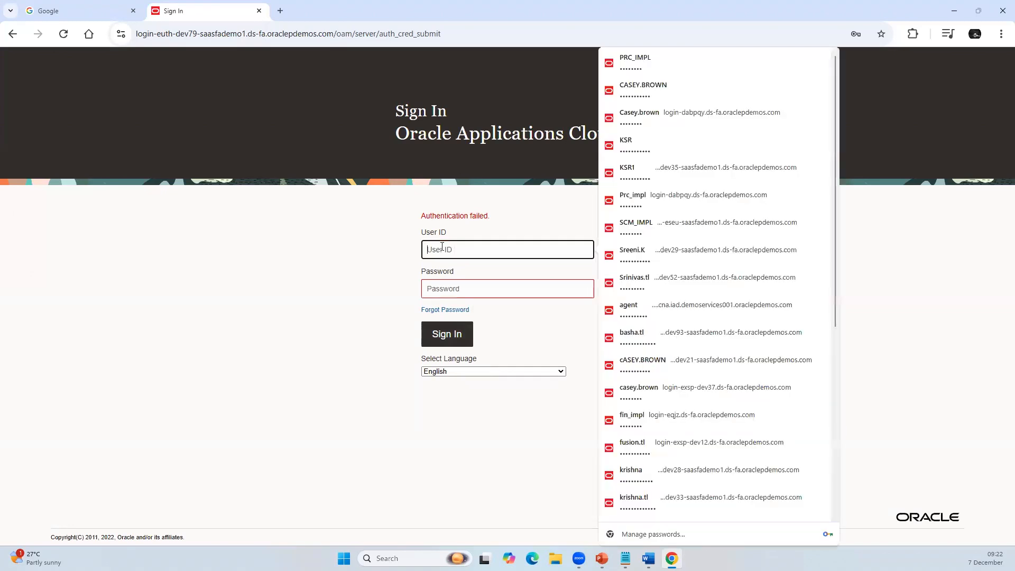
click(655, 59)
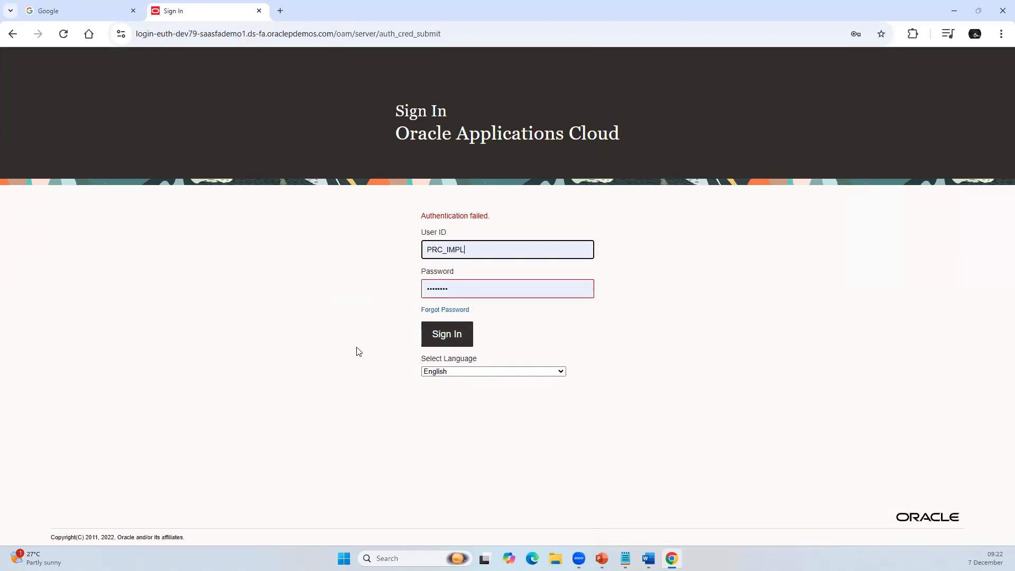
click(432, 333)
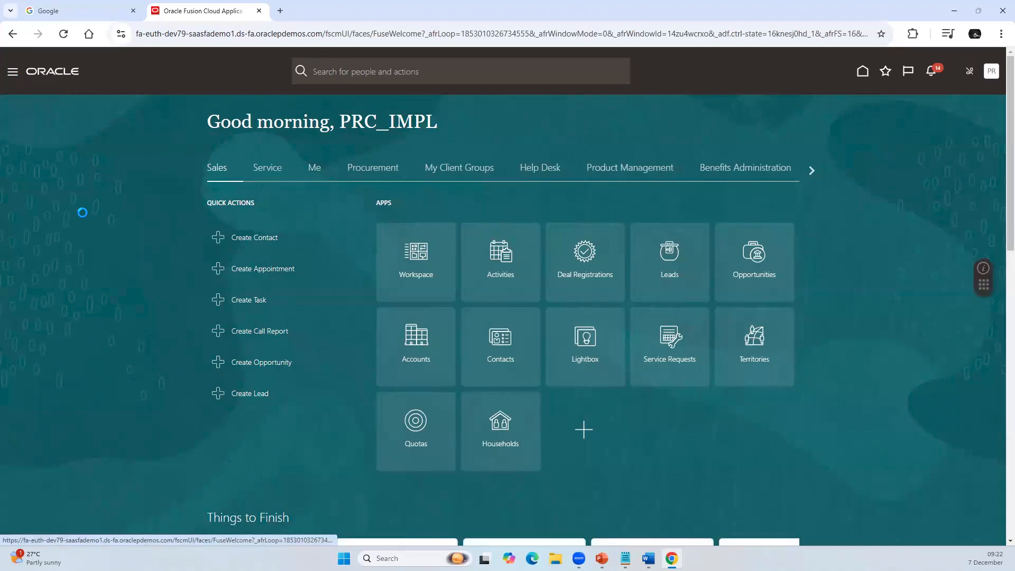
Step: Open the Security Console and show its user accounts page
scroll(50, 451, down, 3)
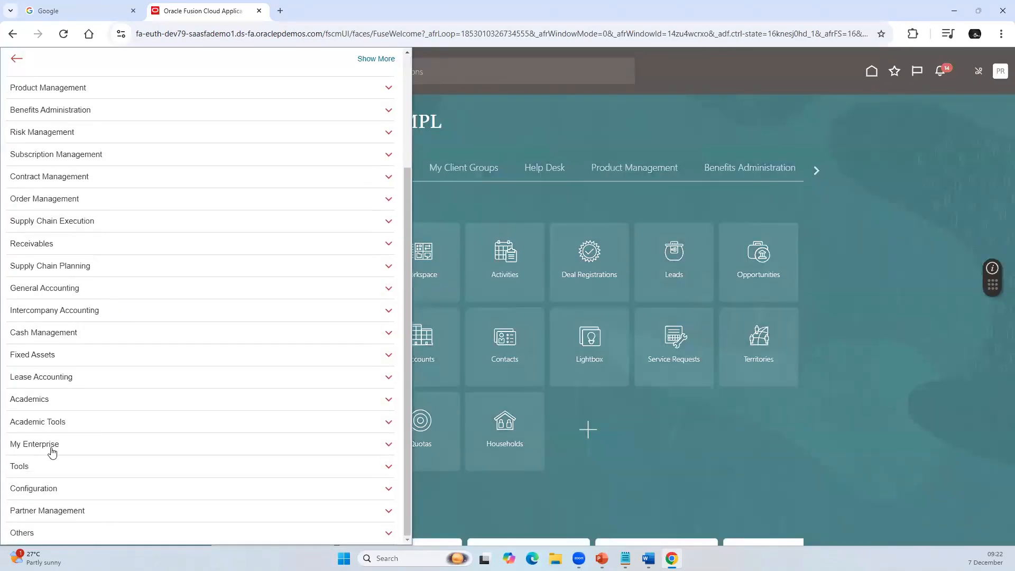
click(42, 467)
scroll(105, 423, down, 3)
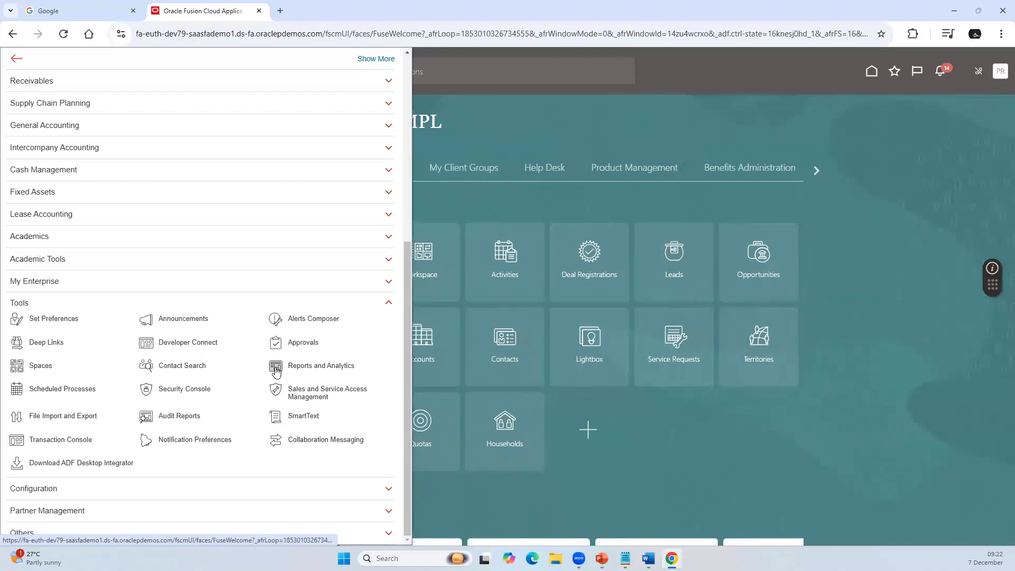
click(165, 387)
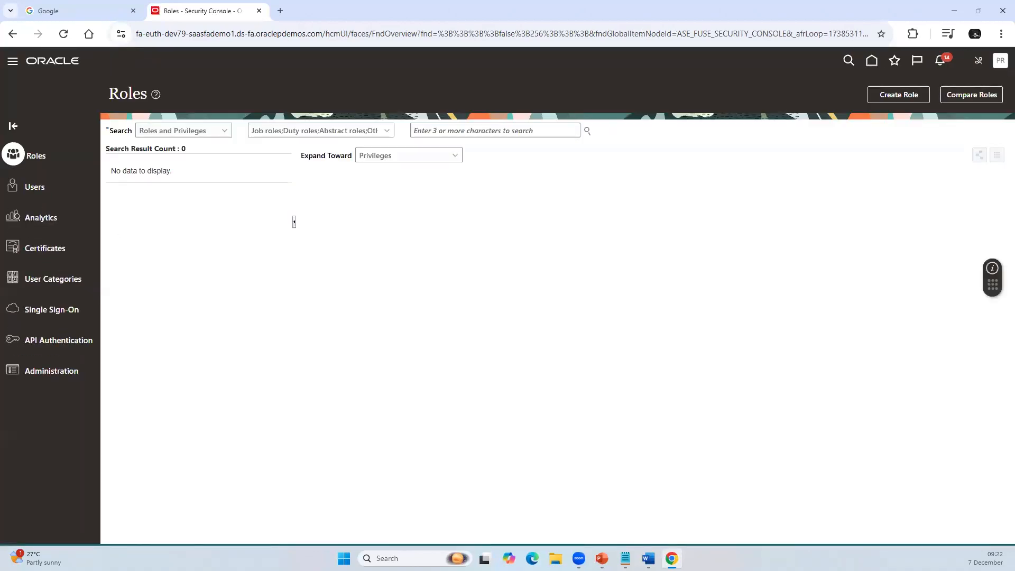
click(34, 190)
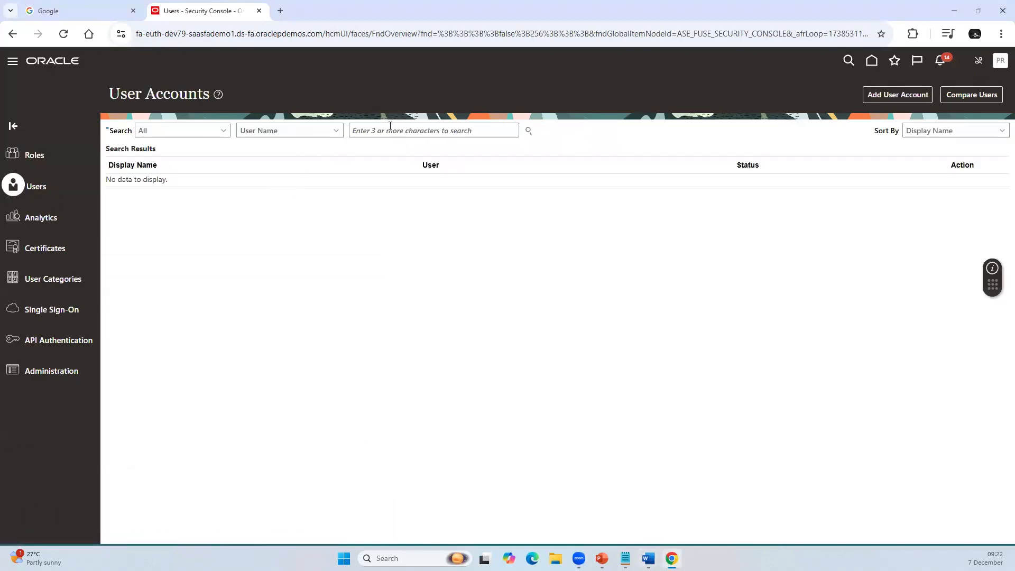
Step: Search the user accounts by the employee's user name and open the matching account's details
click(390, 128)
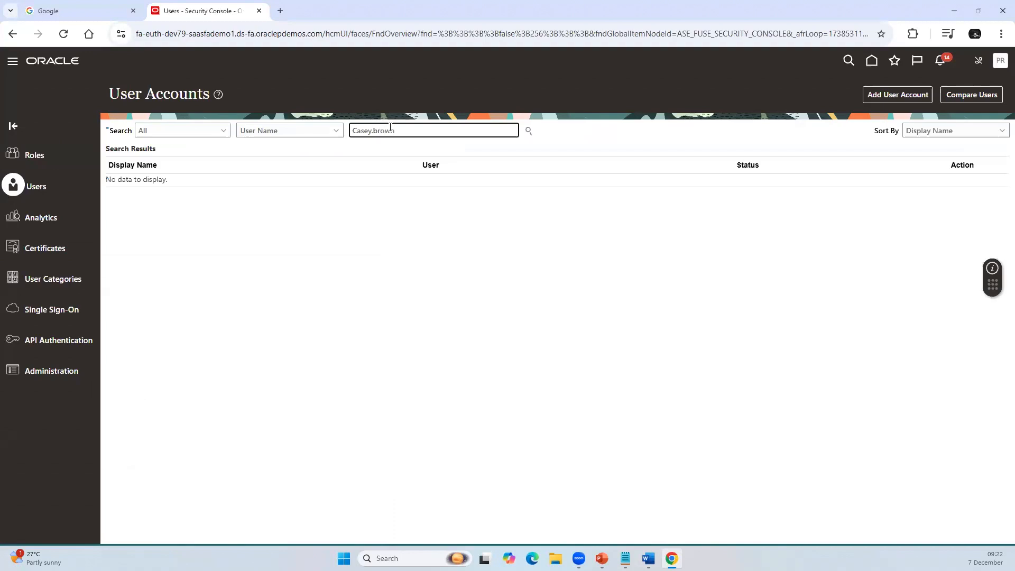
key(Return)
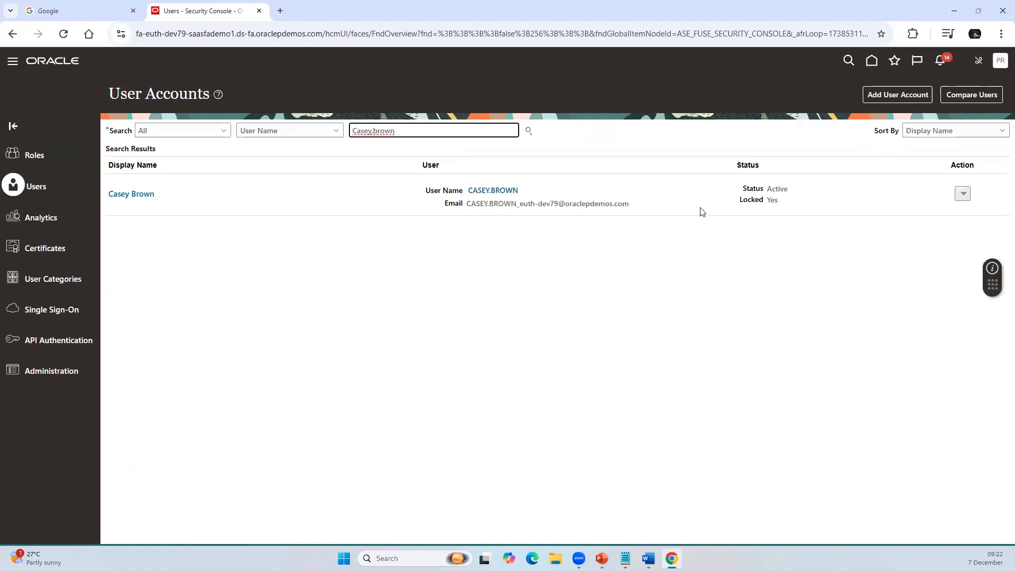
click(497, 191)
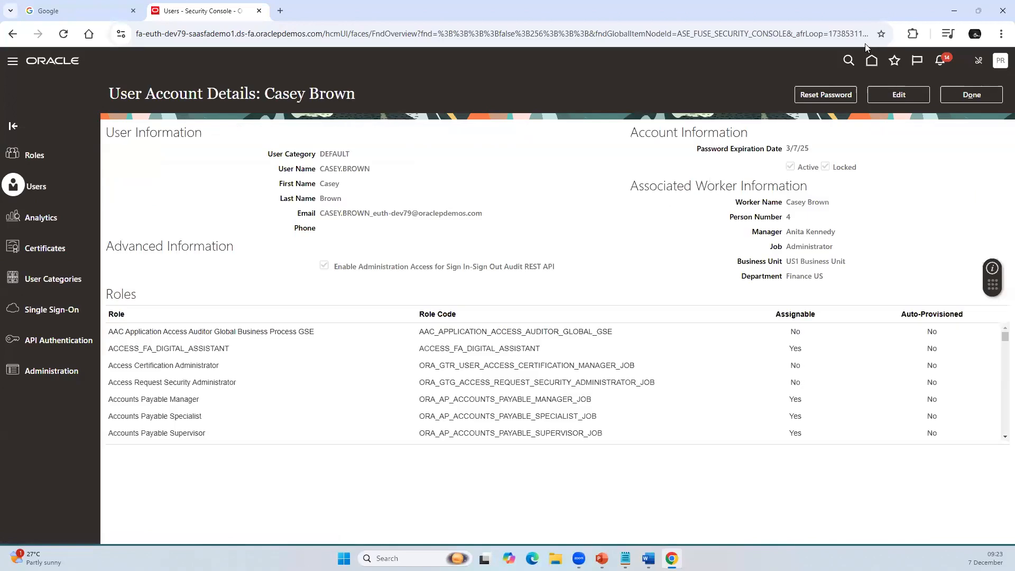
Step: Reset the employee account's password by manually changing it, entering and confirming the new password
click(837, 92)
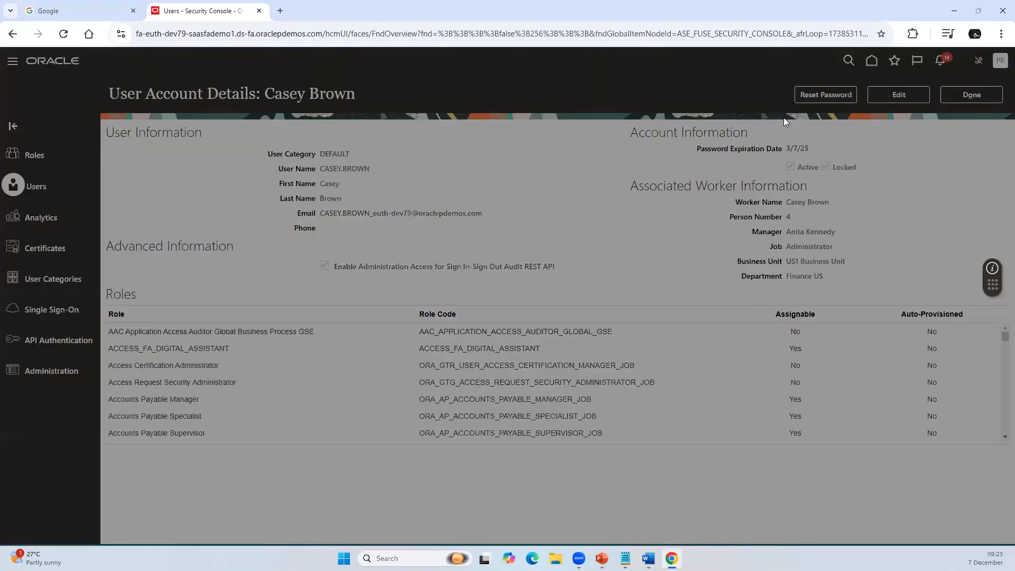
click(301, 270)
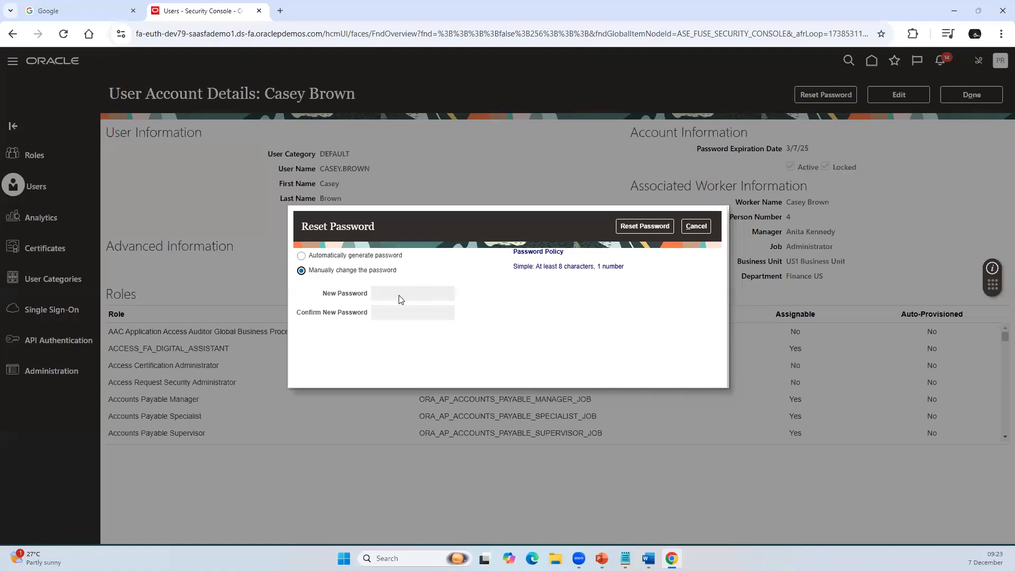
click(407, 295)
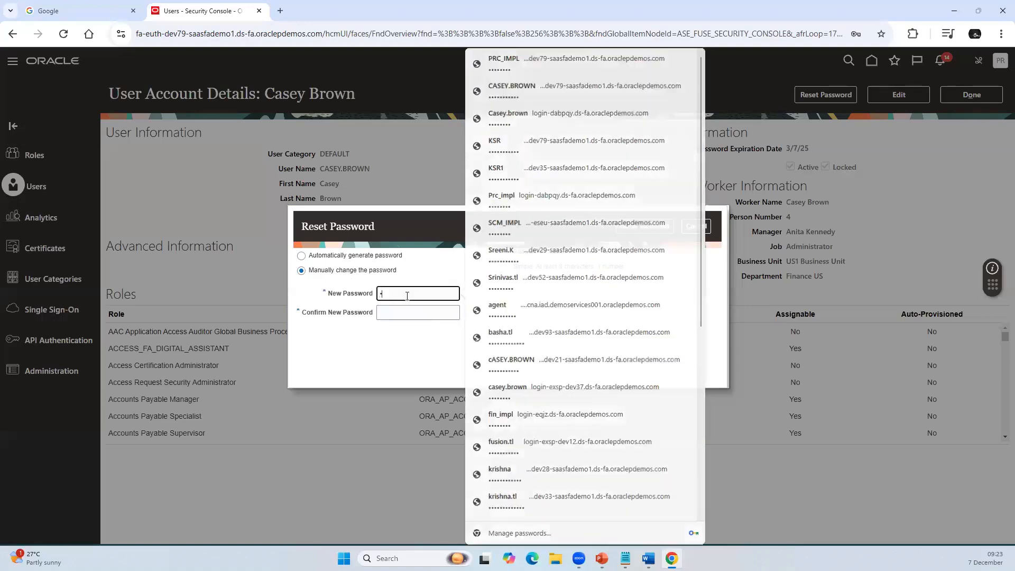
text(•••••••)
key(Tab)
text(•)
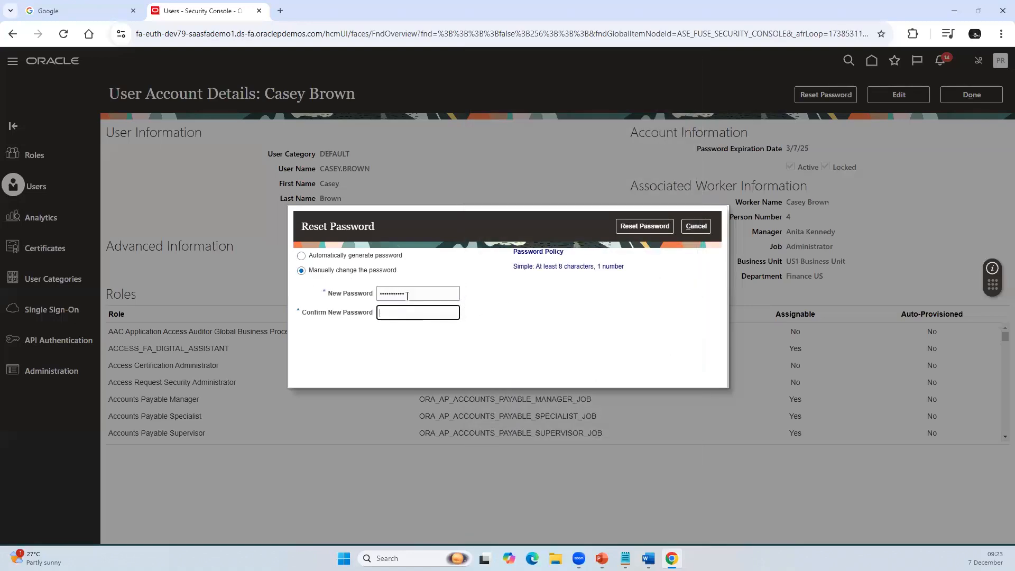
text(••••••••••)
click(655, 227)
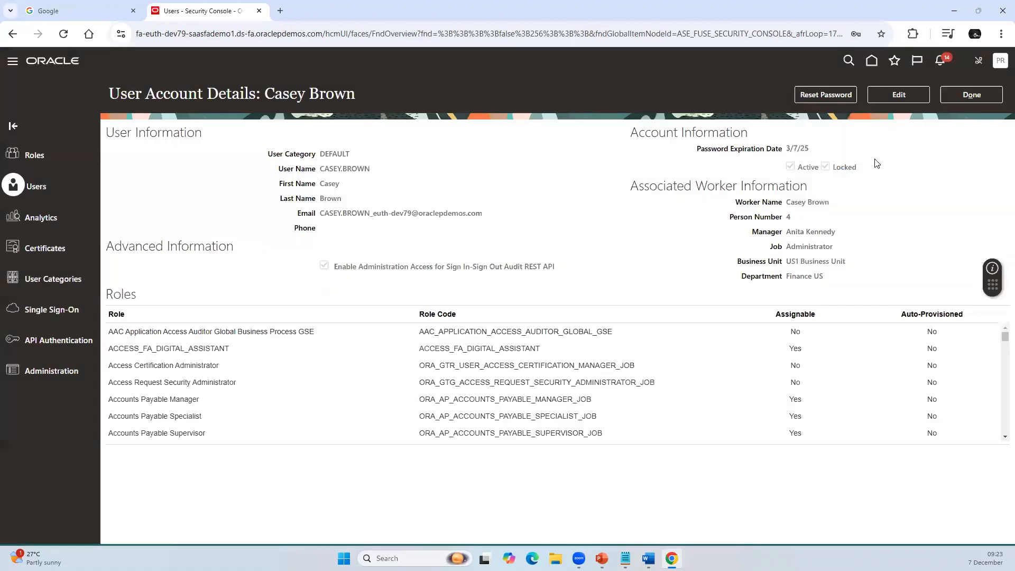
Step: Edit the employee's user account to remove its locked status and save the change
click(900, 98)
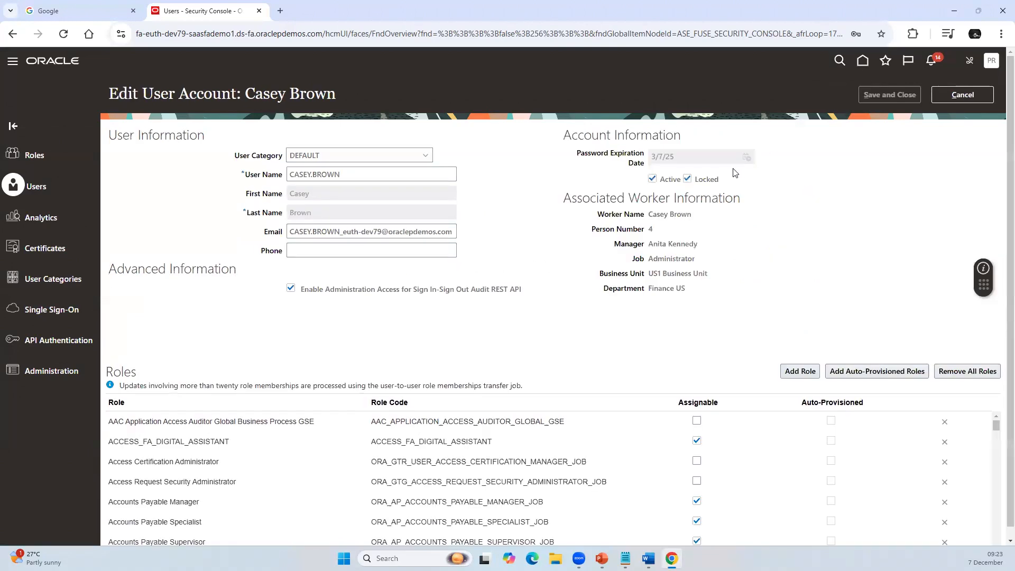
click(688, 180)
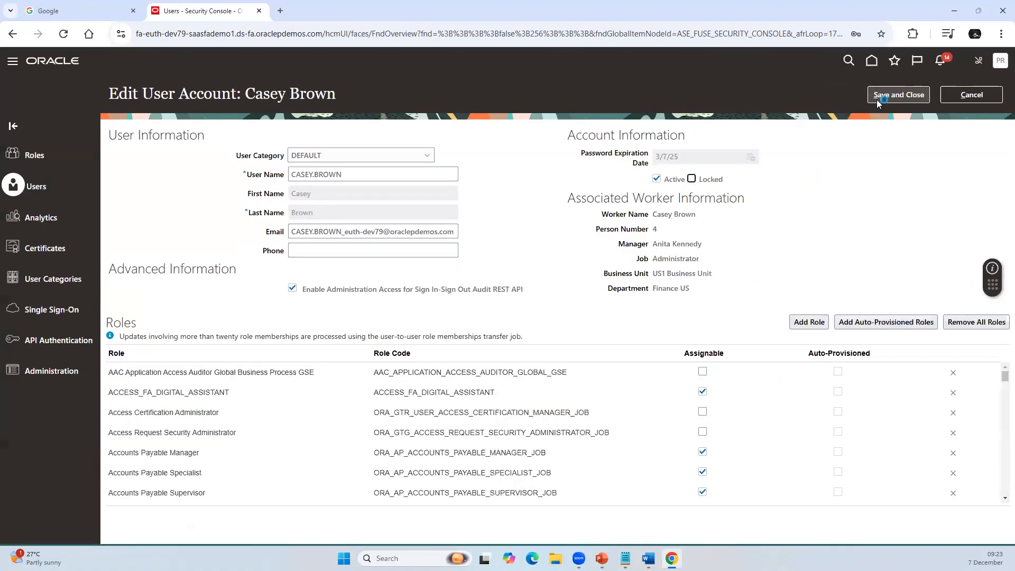
click(897, 95)
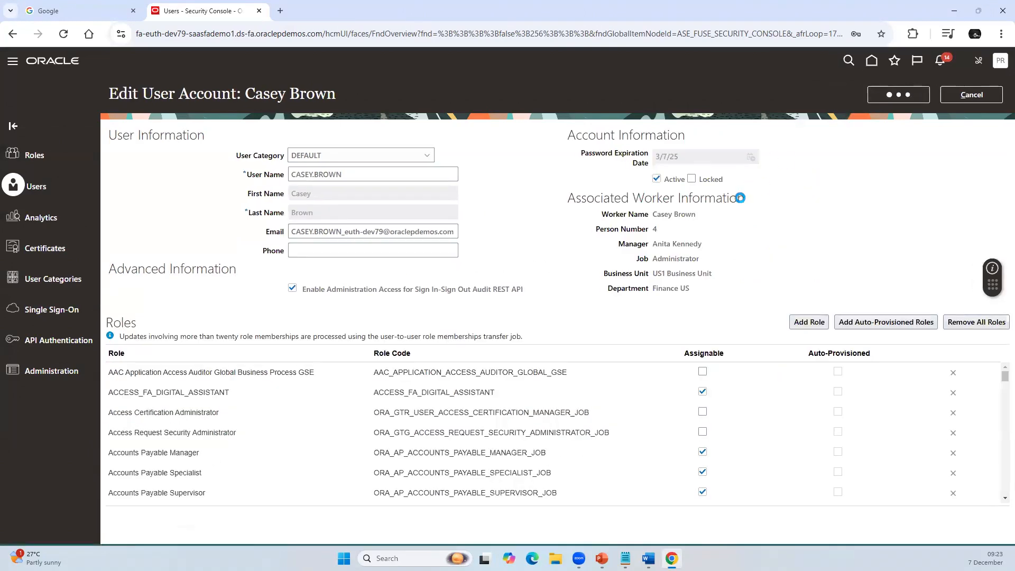
Step: Sign out of the PRC_IMPL session and confirm the sign-out
click(1000, 61)
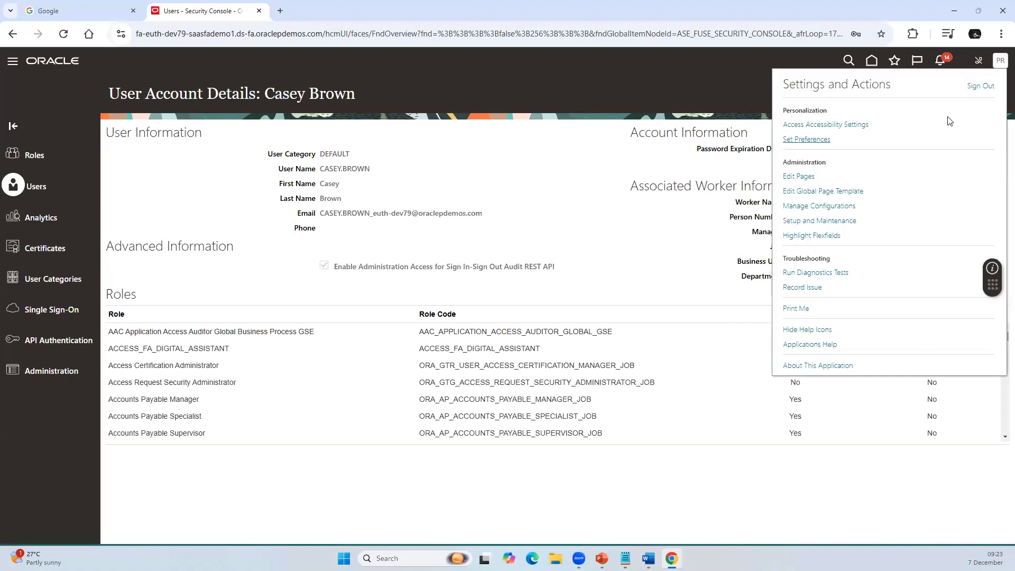
click(980, 86)
click(484, 265)
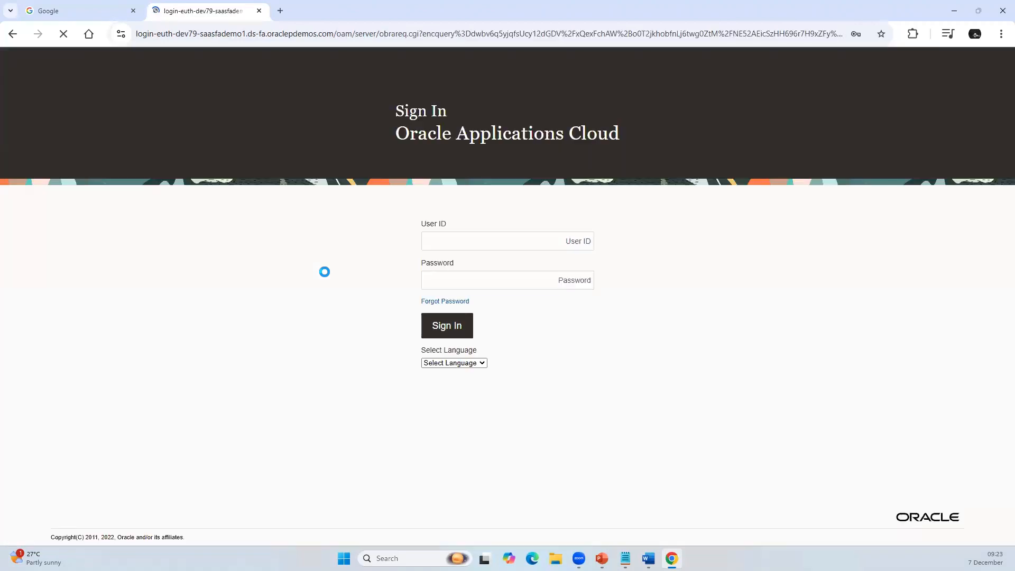
Step: Sign in with the employee's user ID and new account password, and dismiss the browser's offer to save it
click(451, 242)
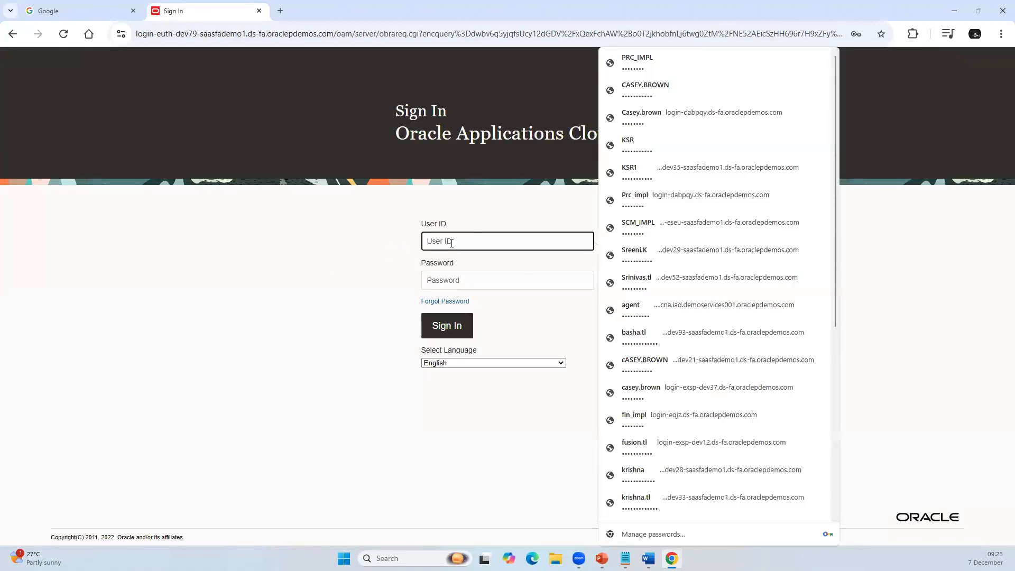
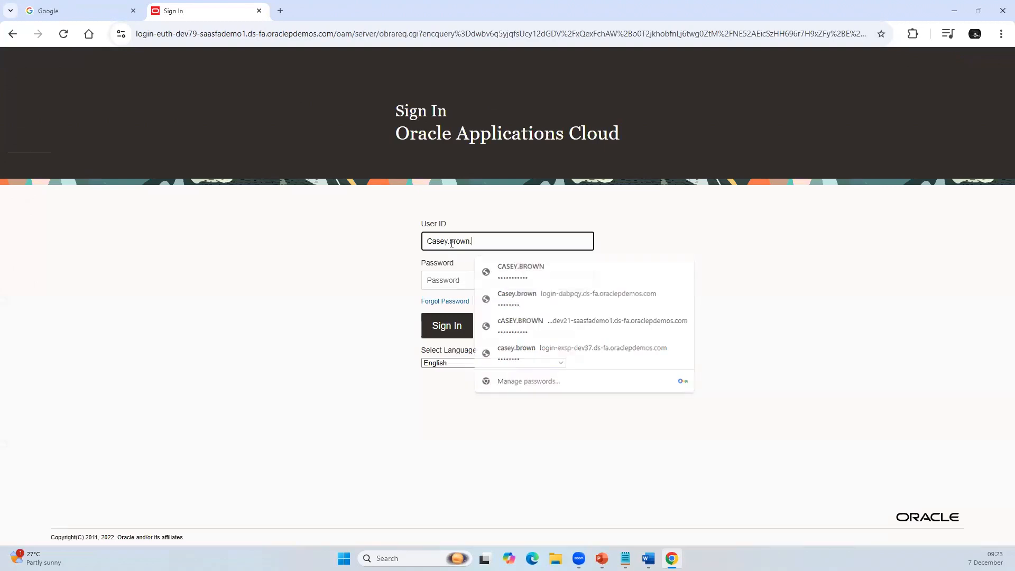
key(Tab)
text(•)
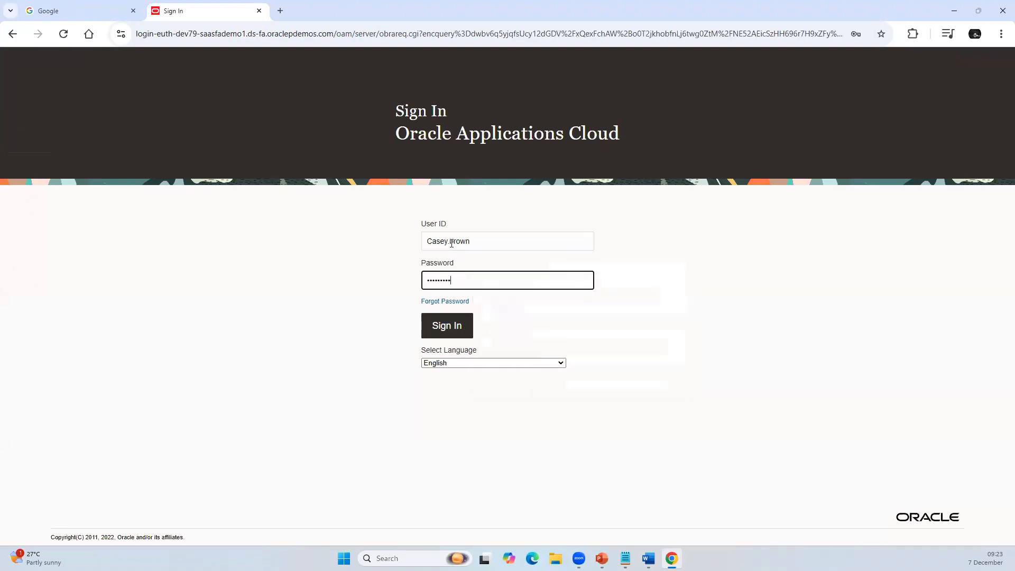
click(448, 327)
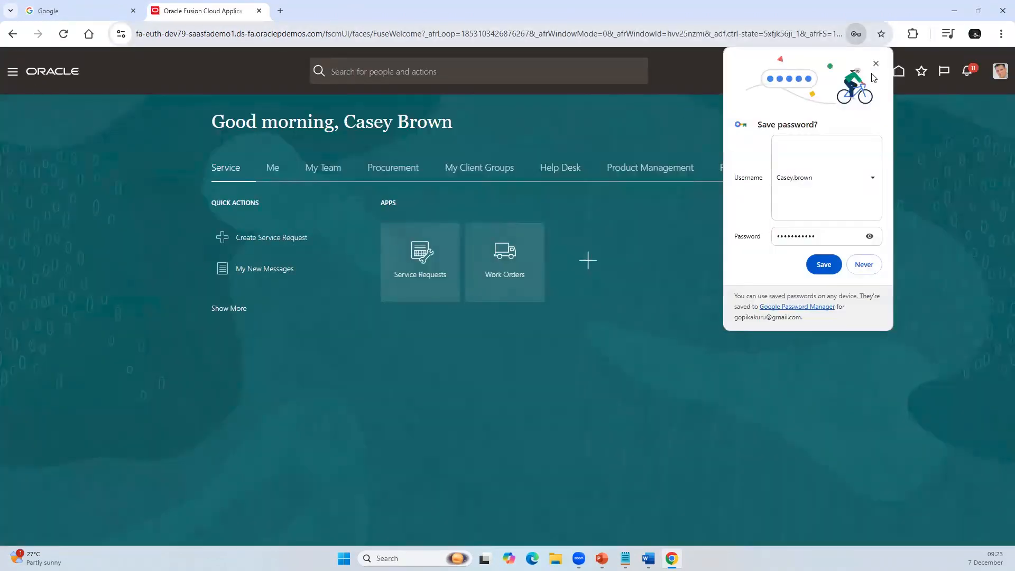
click(876, 64)
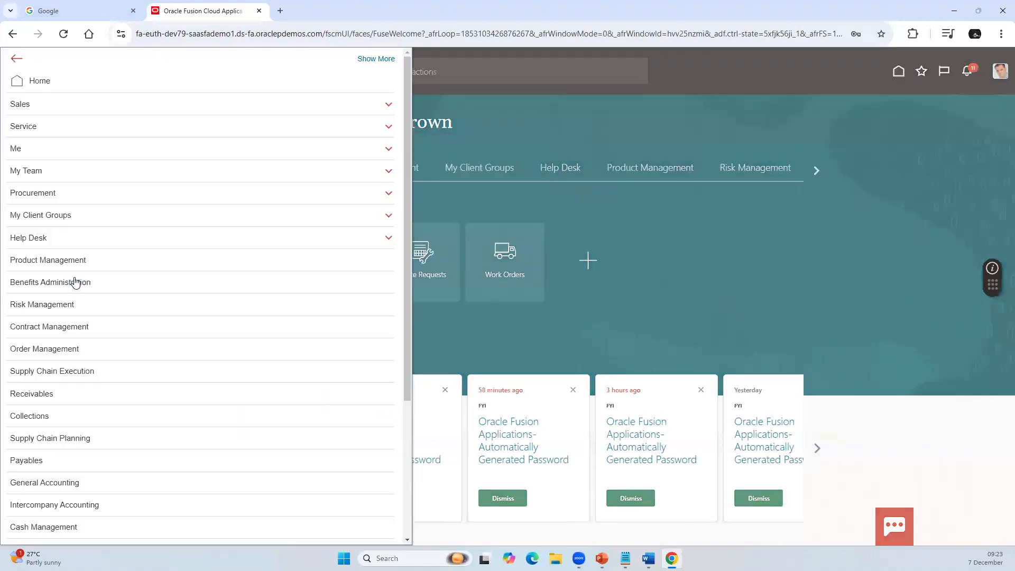
Step: Open the Leases work area under Lease Accounting
scroll(80, 344, down, 4)
click(31, 379)
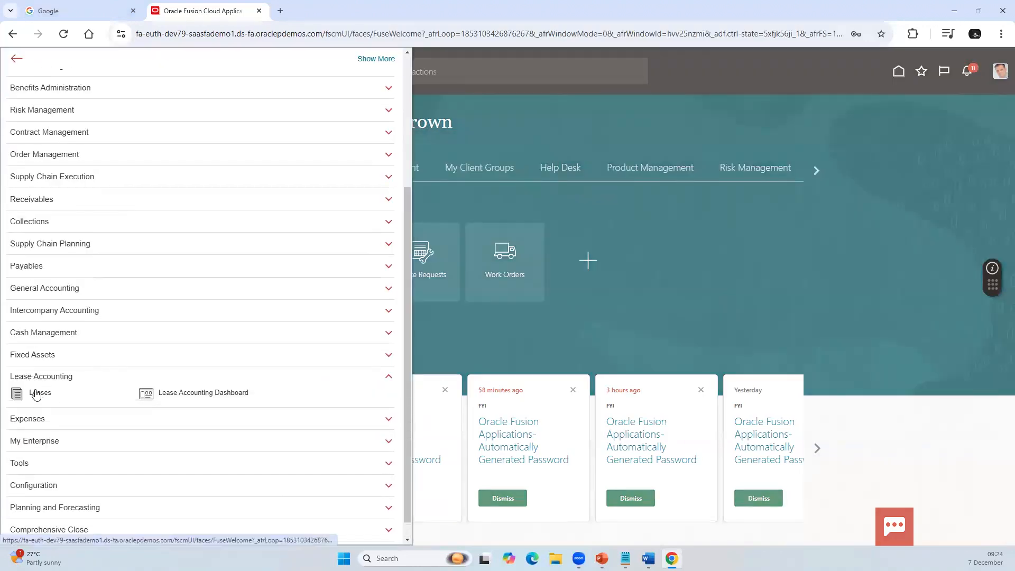
click(36, 393)
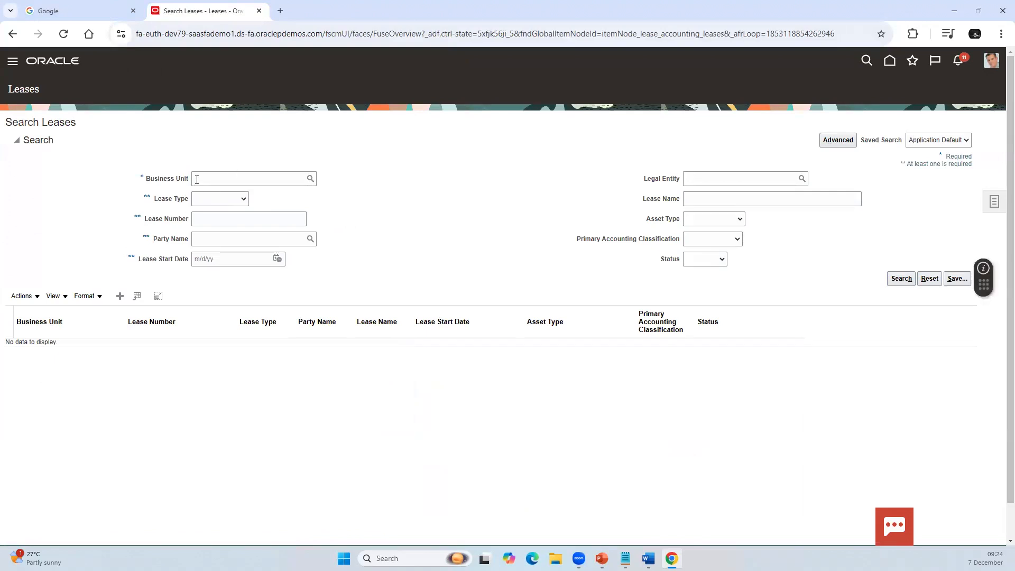
Step: Check the lease type choices in the lease search criteria, and open the form for creating a new lease
click(290, 180)
click(201, 200)
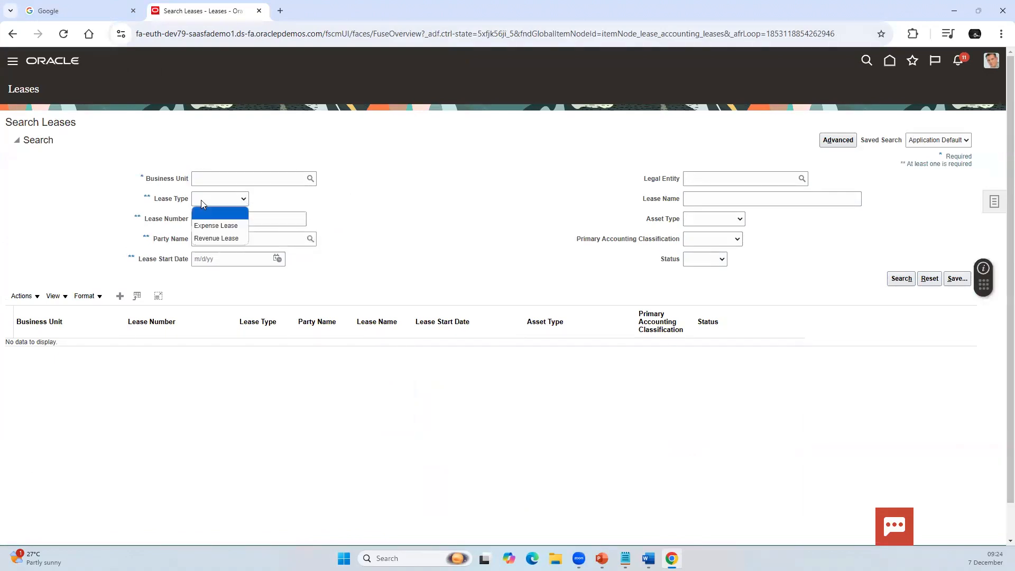
click(386, 273)
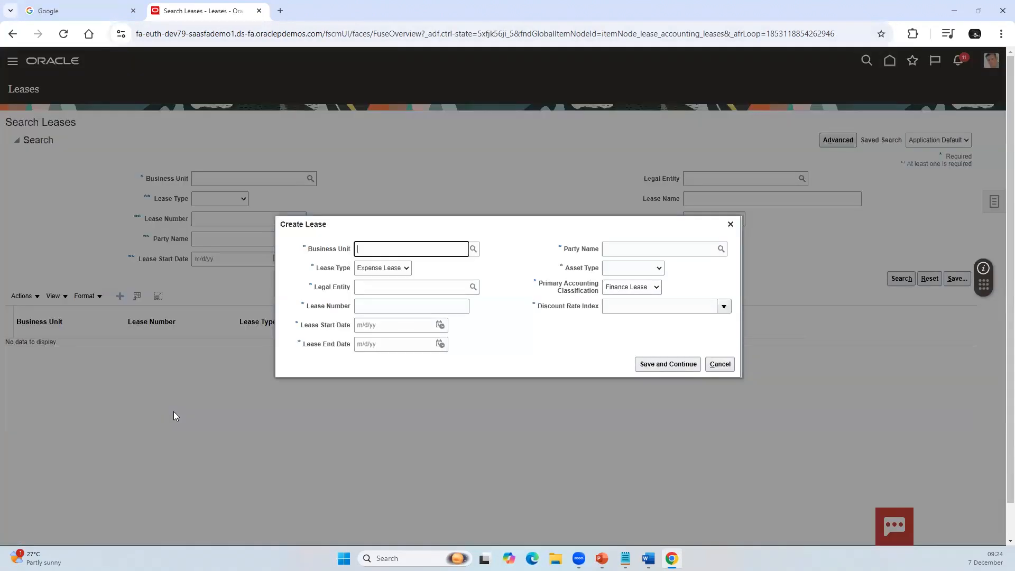
Step: Set the new lease's business unit to Supremo US Business Unit and check the lease type choices, keeping Expense Lease
text(pre)
key(Tab)
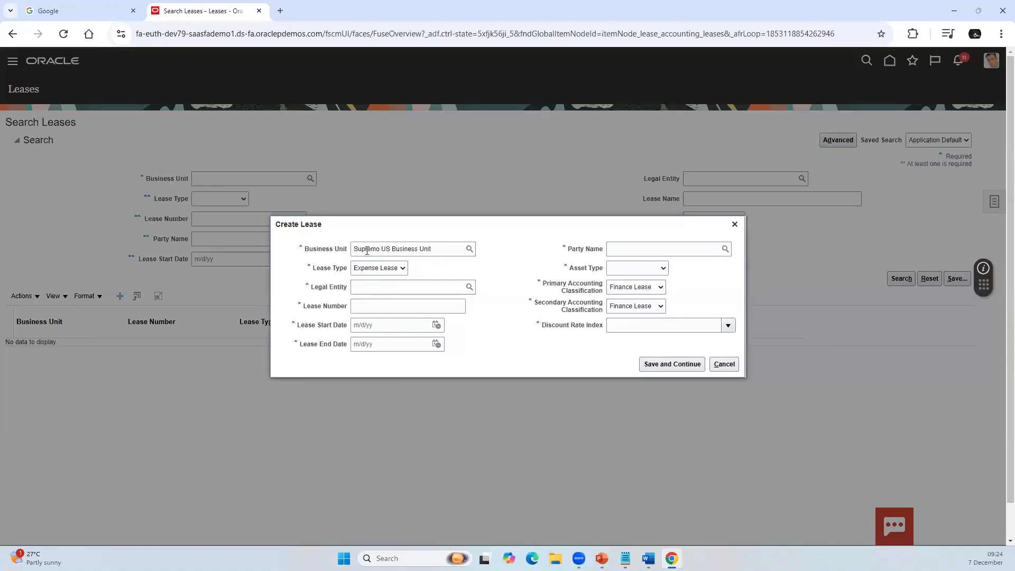
click(403, 269)
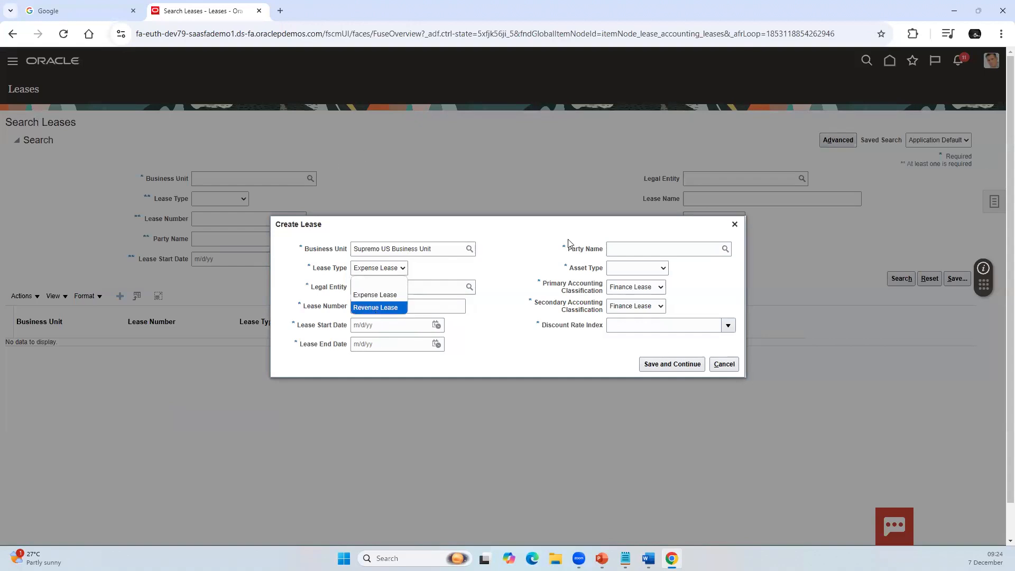
click(578, 251)
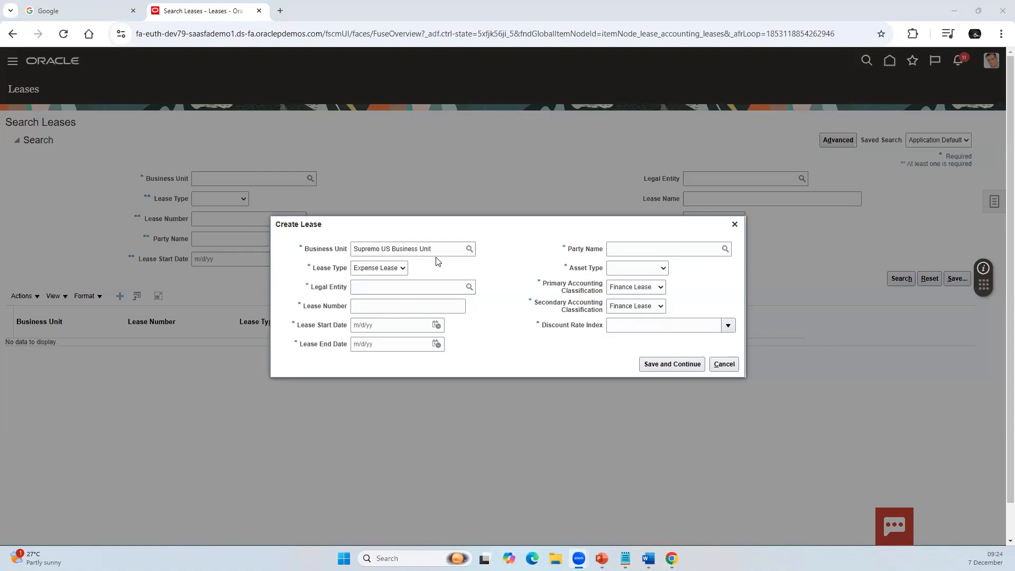
click(400, 267)
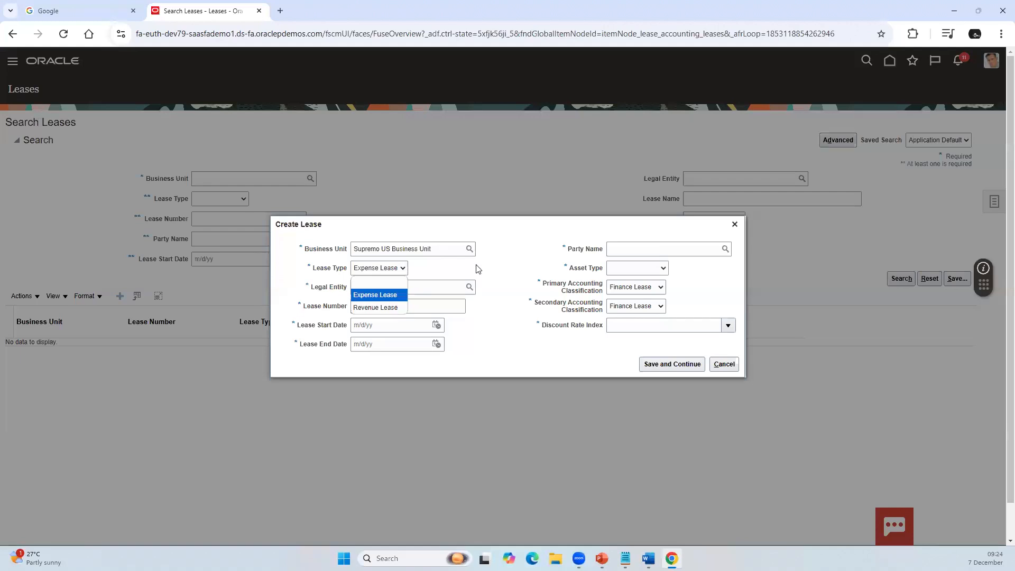
click(515, 278)
Step: Look up the legal entities and choose US1 Legal Entity for the lease
click(419, 288)
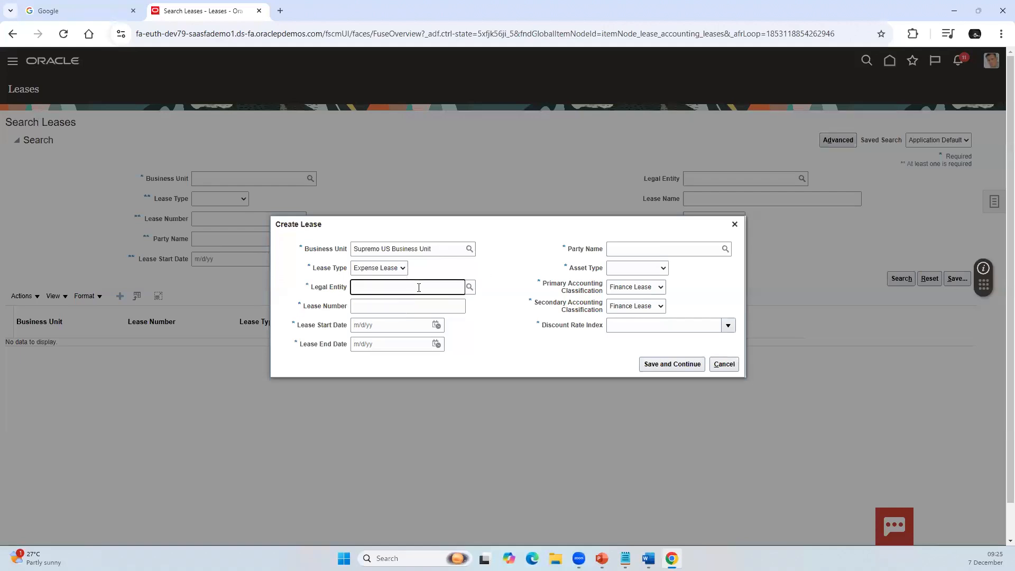
click(469, 287)
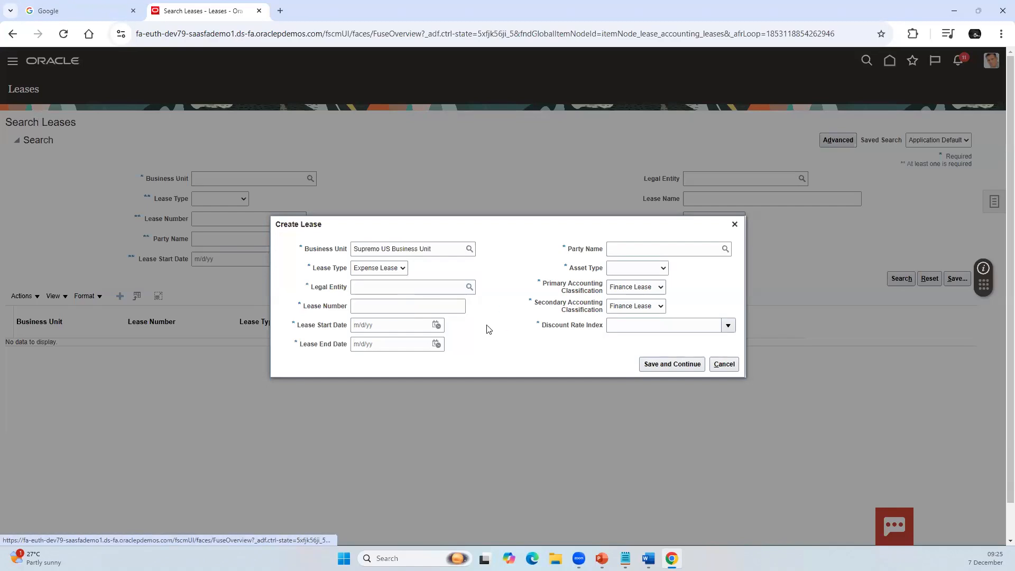
click(548, 296)
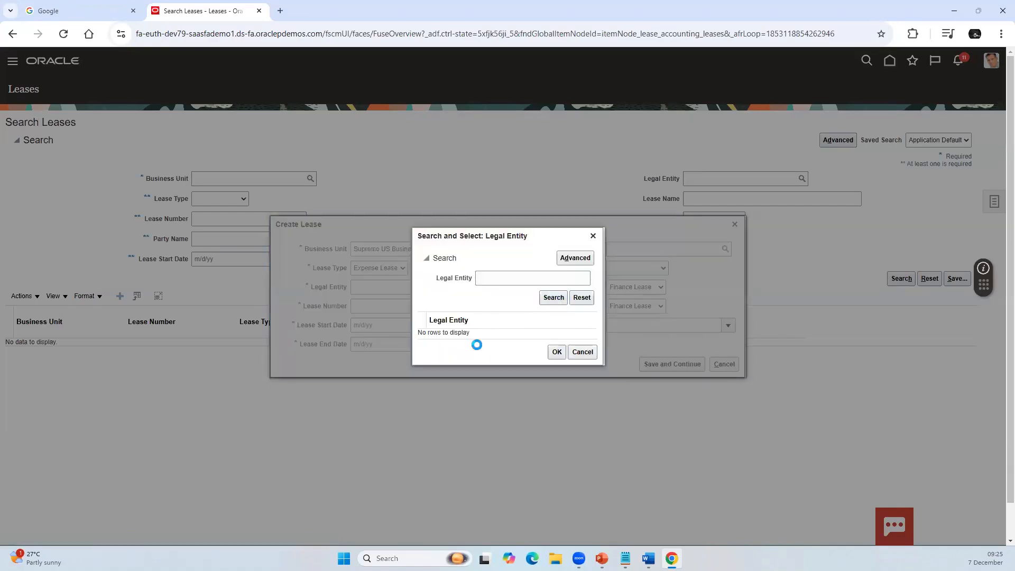
click(463, 320)
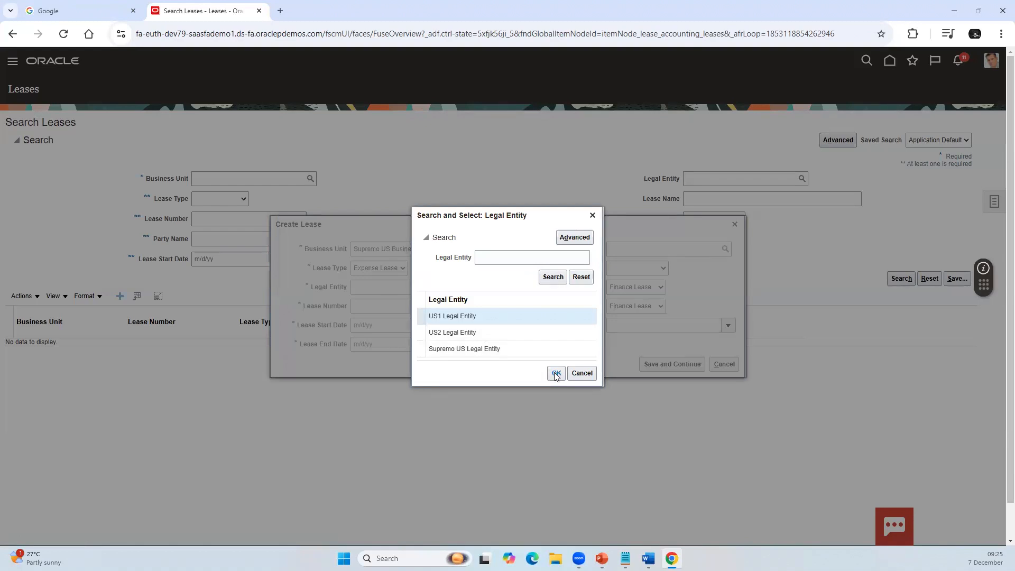
click(556, 374)
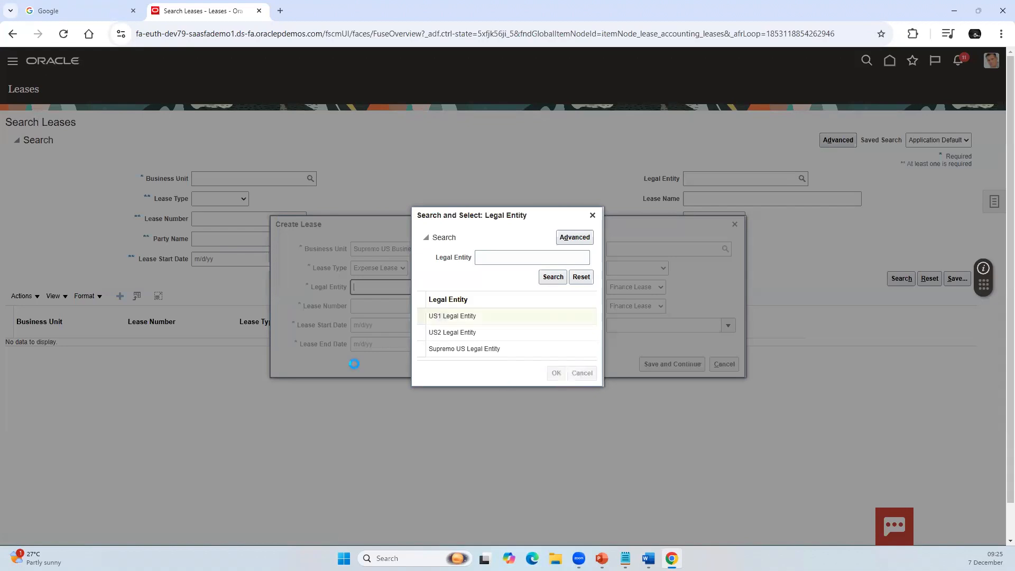
Step: Set the lease's legal entity to Supremo US Legal Entity
triple_click(417, 288)
text(Supre)
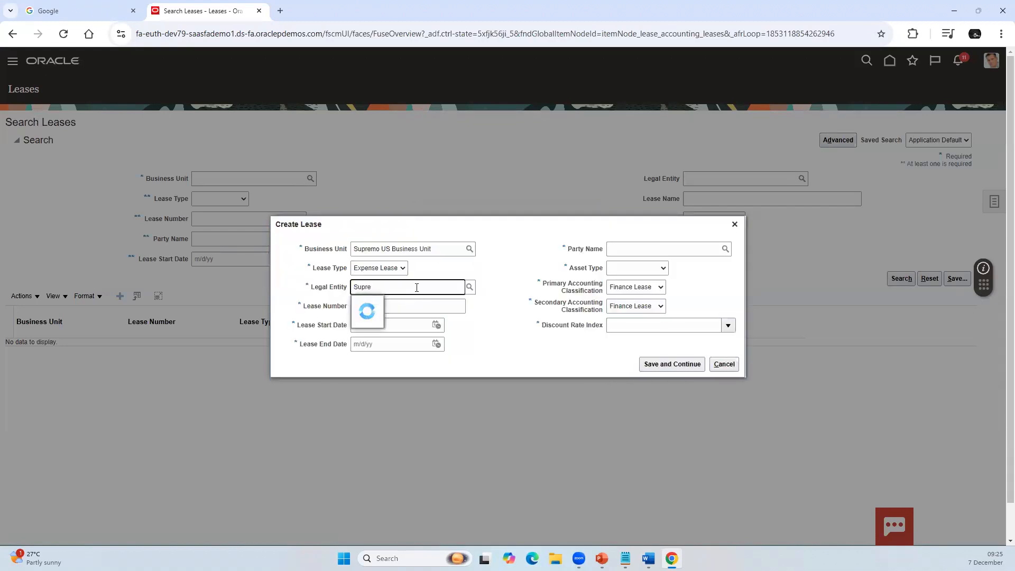
click(373, 305)
Step: Enter DEMO123 as the lease number and set the lease start date to 12/7/24
click(373, 307)
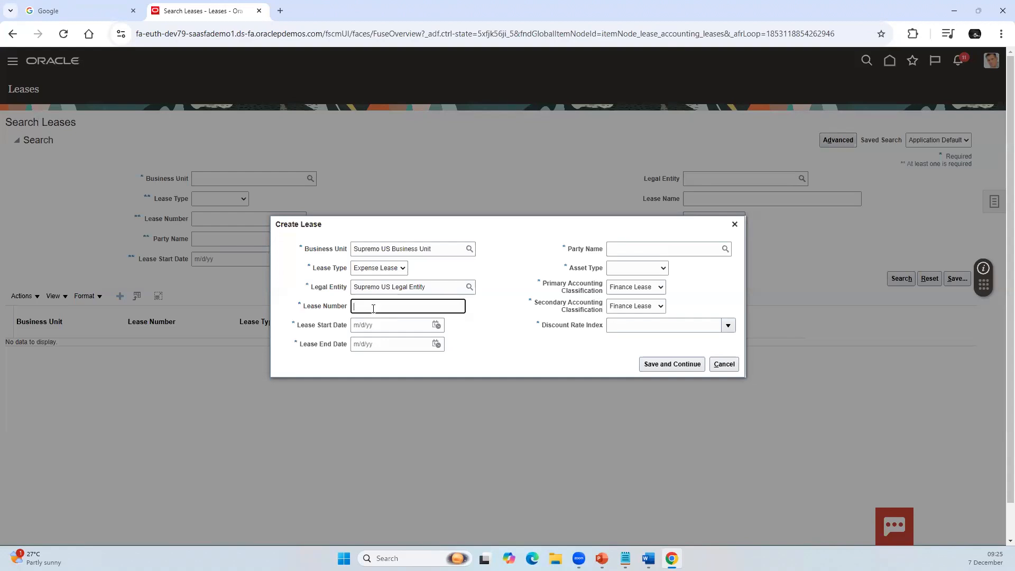
text(EMO123)
click(438, 324)
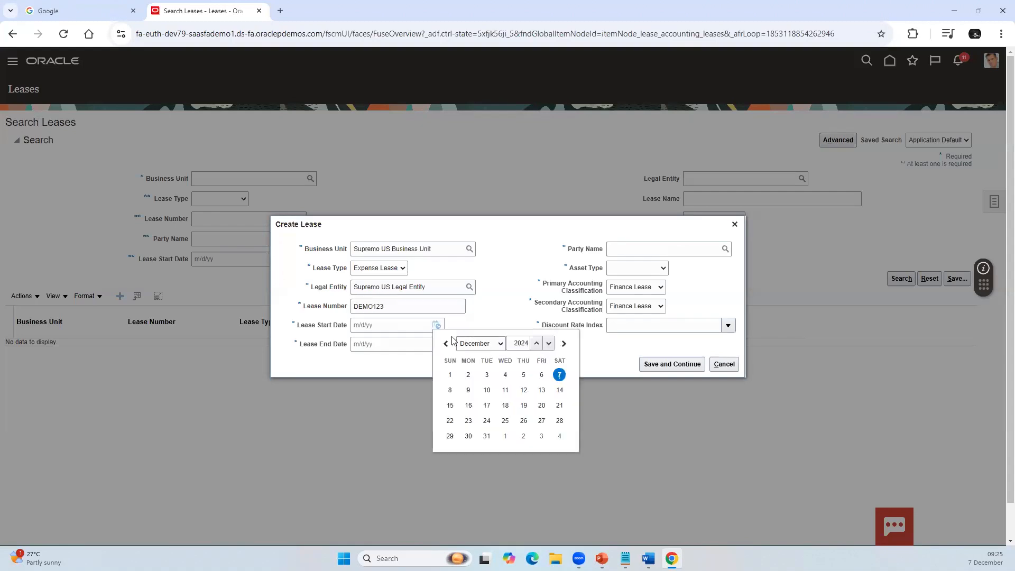
click(450, 375)
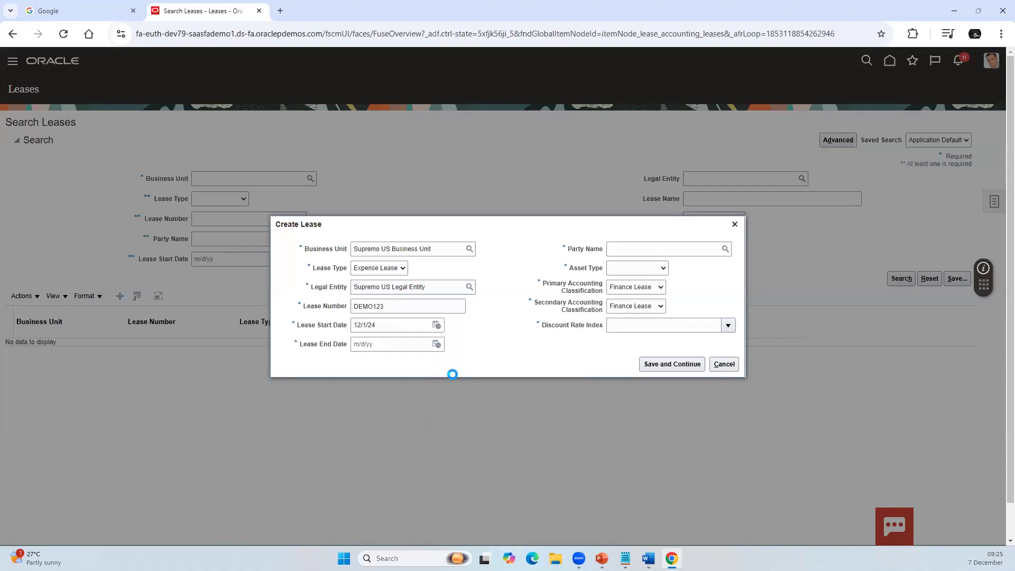
click(443, 343)
click(437, 344)
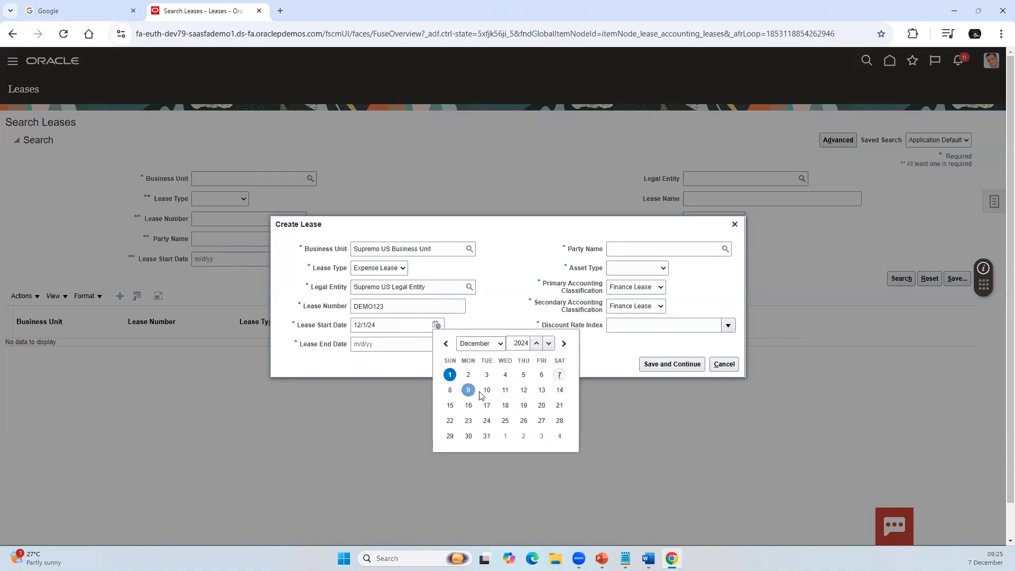
click(559, 375)
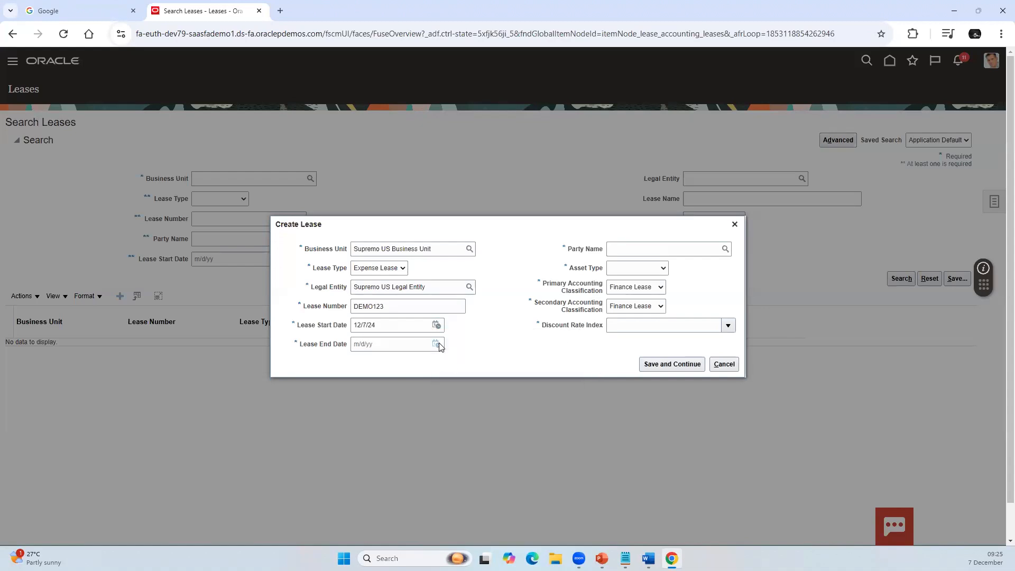
Step: Set the lease end date to 12/6/26
click(436, 344)
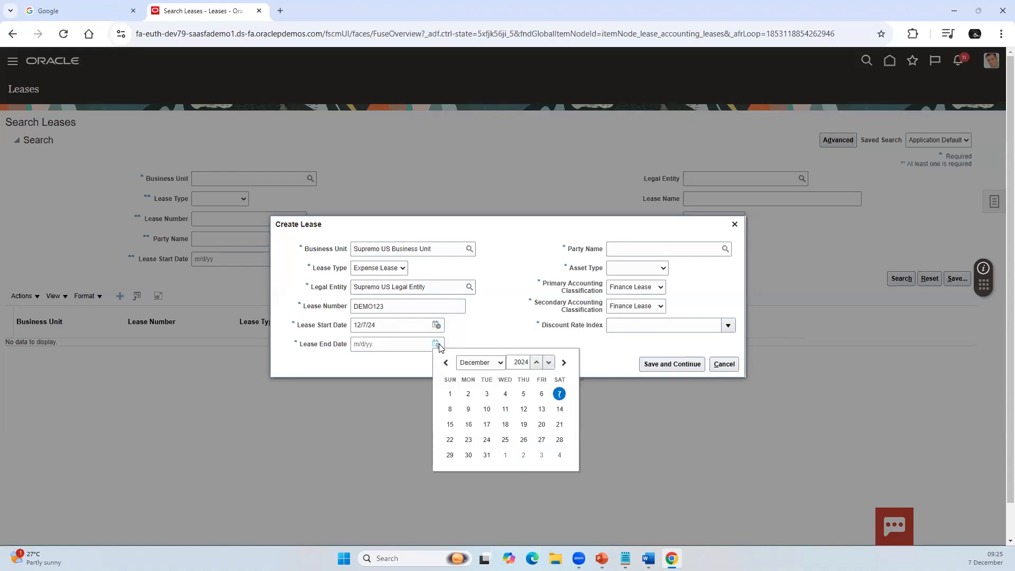
click(536, 363)
click(536, 362)
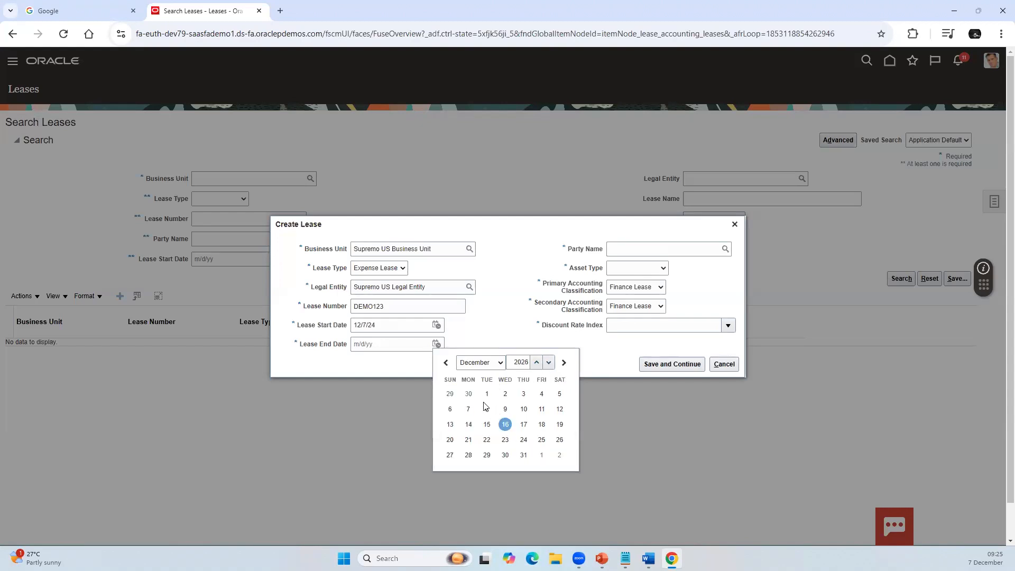
click(450, 410)
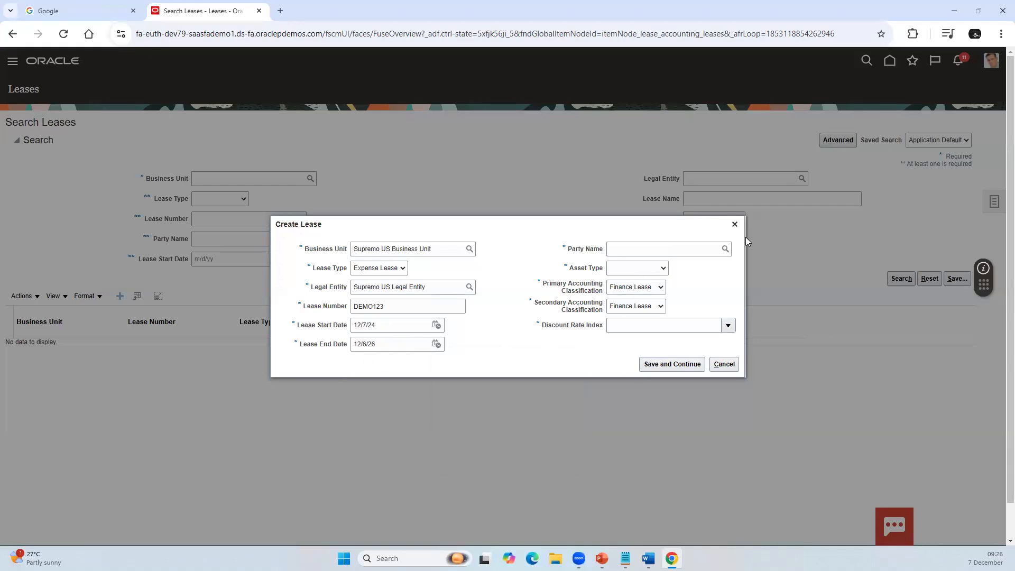
Step: Search the suppliers for "Advance" and select Advanced Corp as the lease's party name
click(724, 249)
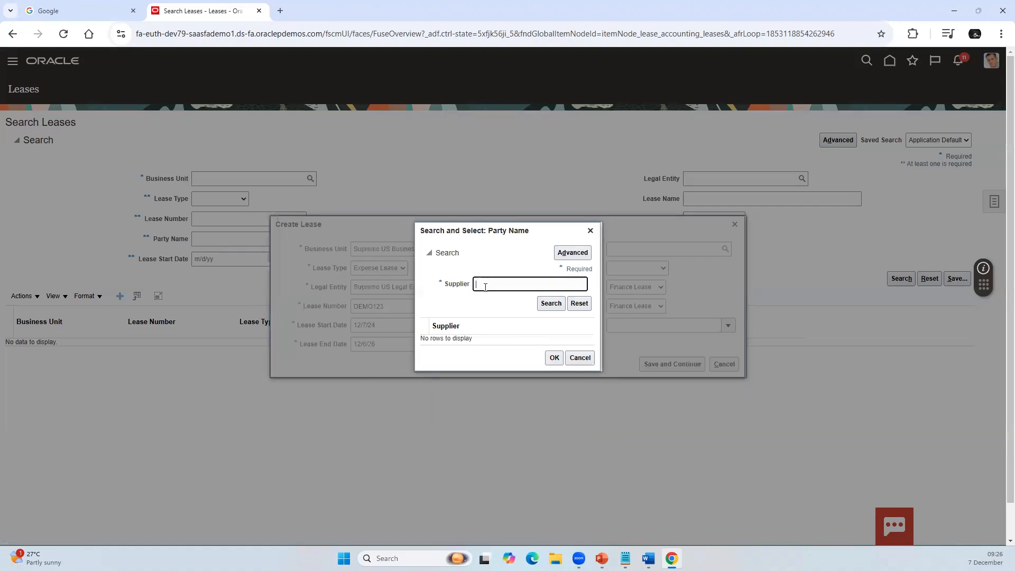
text(Advance)
click(550, 304)
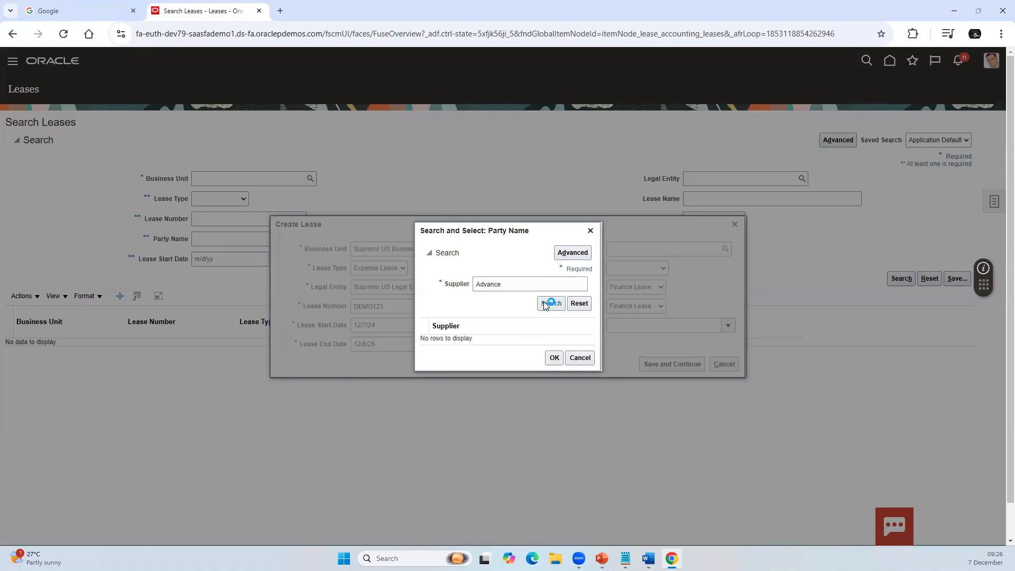
click(473, 338)
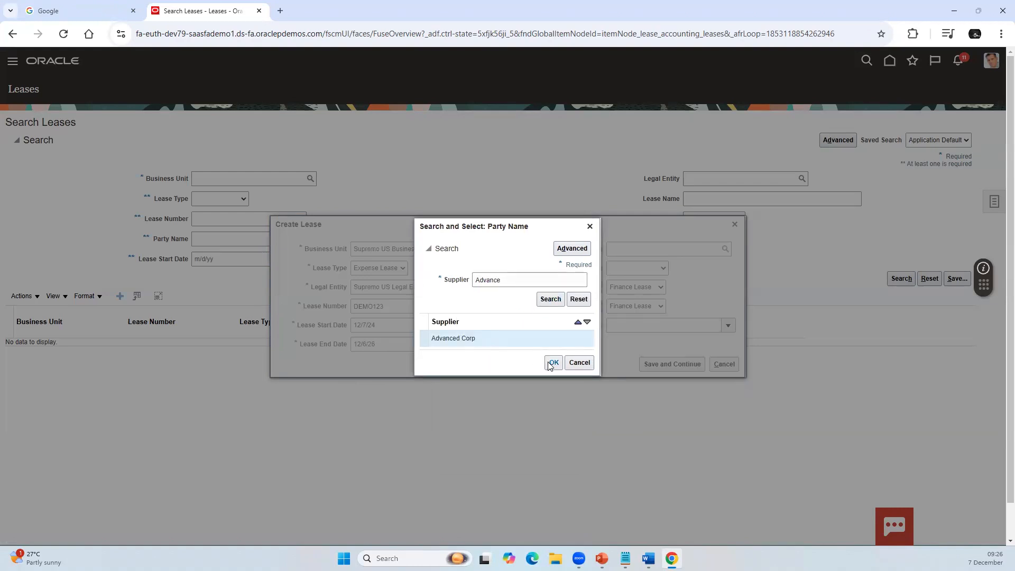
click(553, 363)
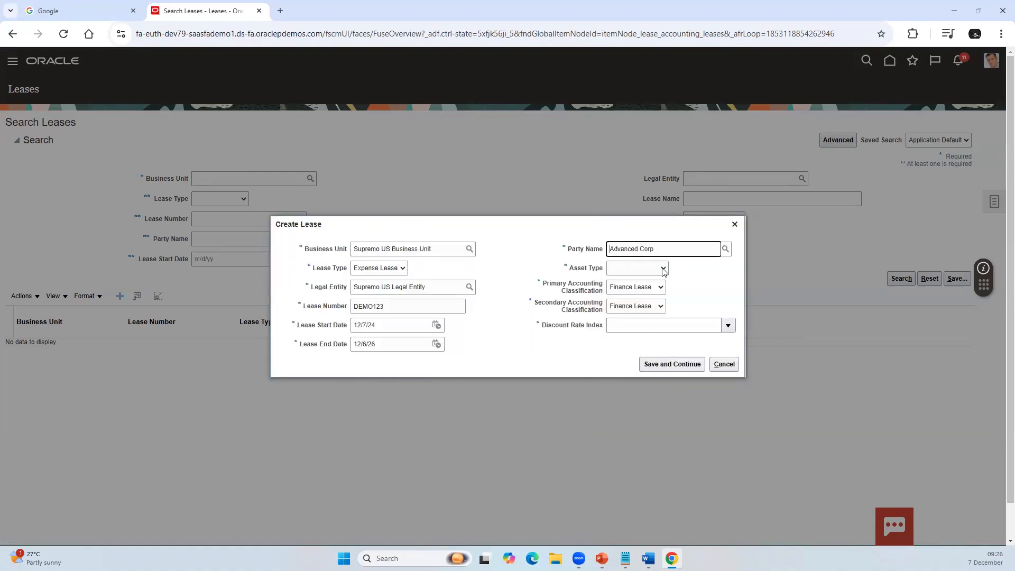
Step: Set the asset type to Property Lease and both the primary and secondary accounting classifications to Operating Lease
click(657, 270)
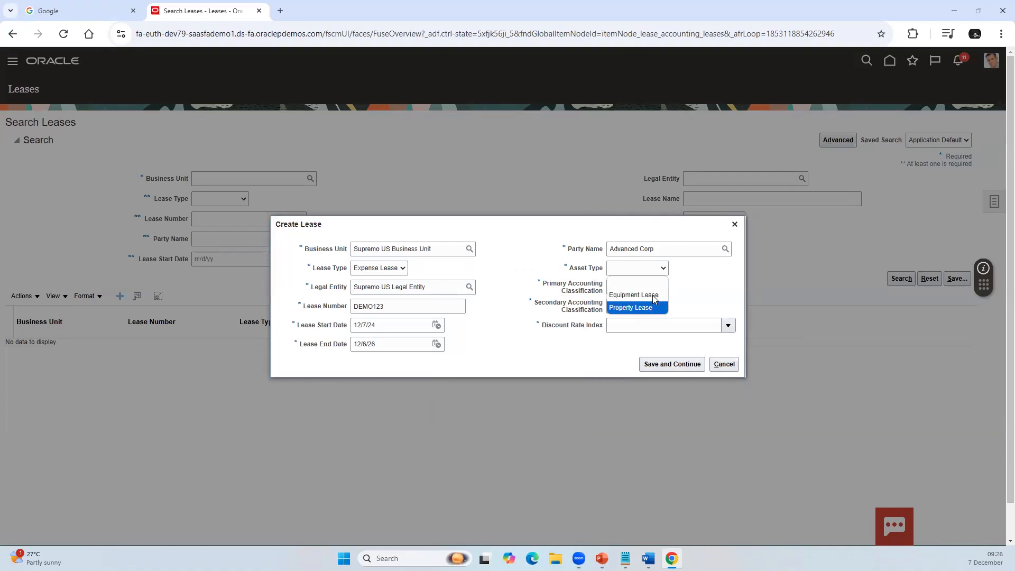
click(655, 308)
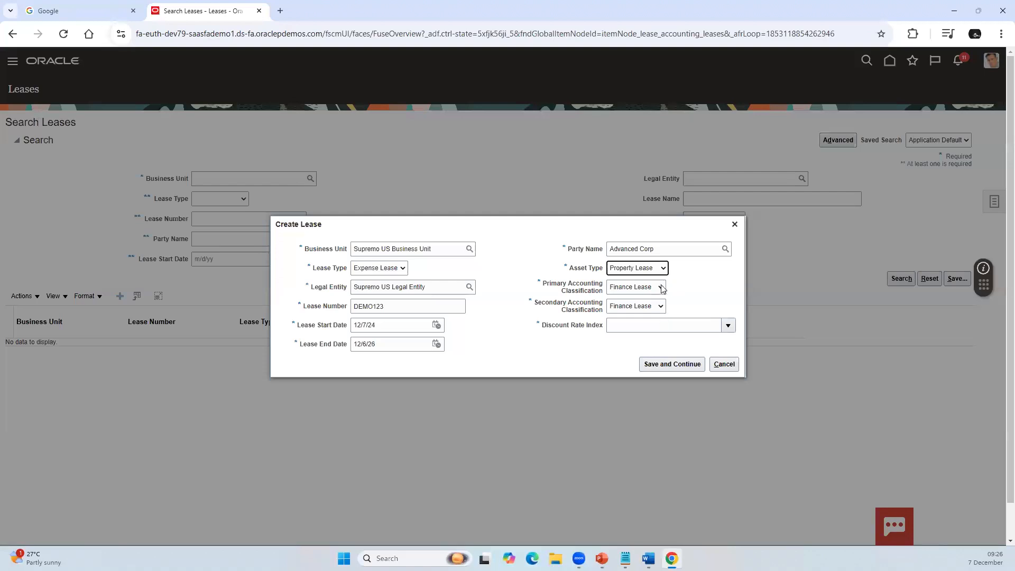
click(661, 287)
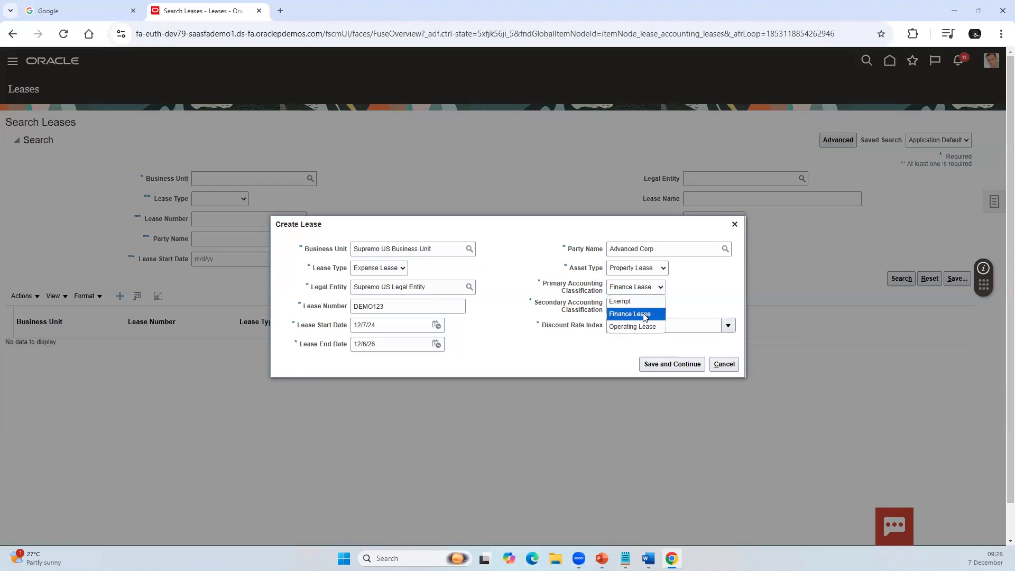
click(653, 330)
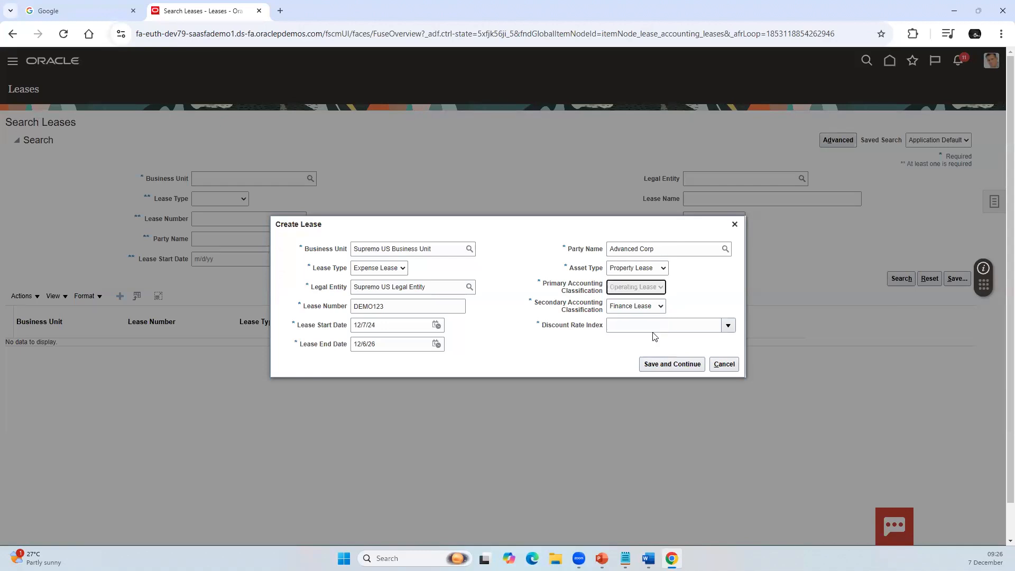
click(661, 307)
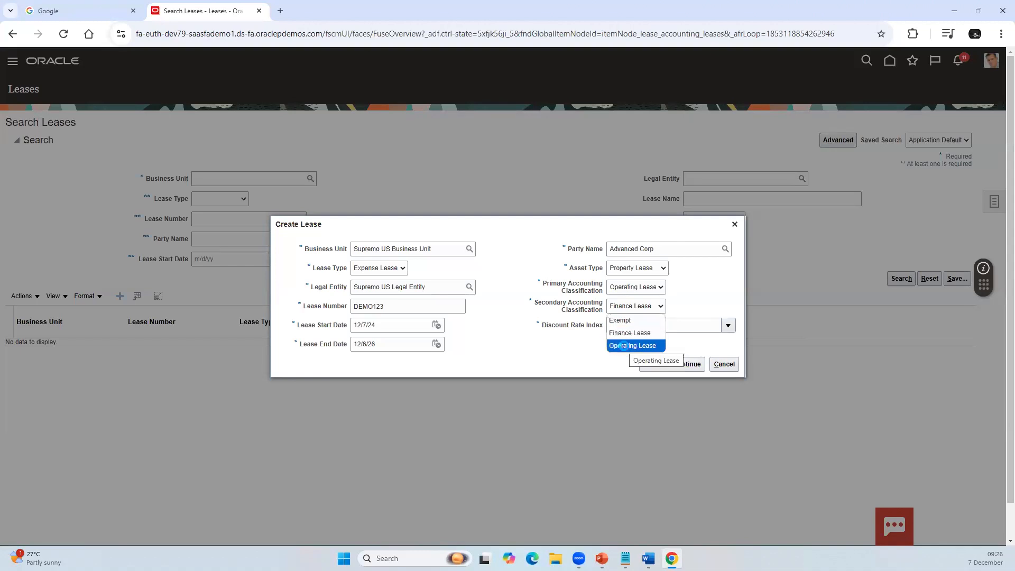
click(625, 347)
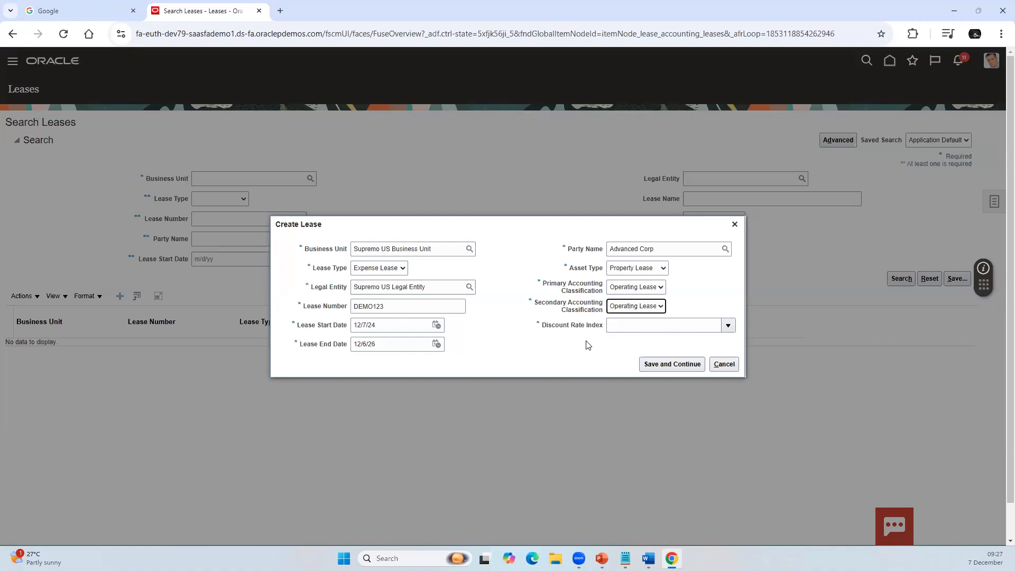
Step: Set the discount rate index to "Leases with <10 years life", and save the lease header to continue to its details
click(587, 345)
click(651, 309)
click(522, 346)
click(728, 325)
click(623, 344)
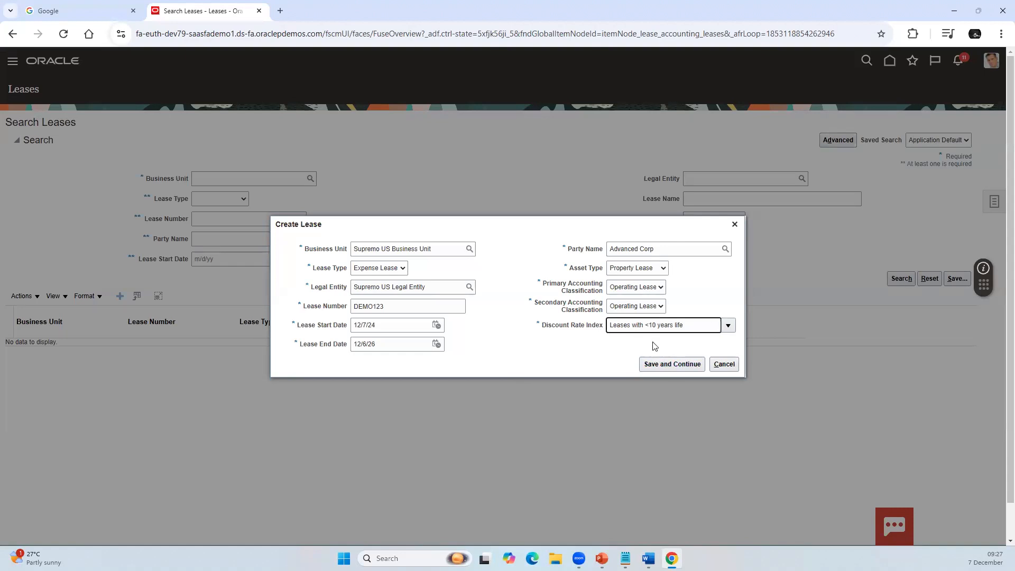
click(675, 365)
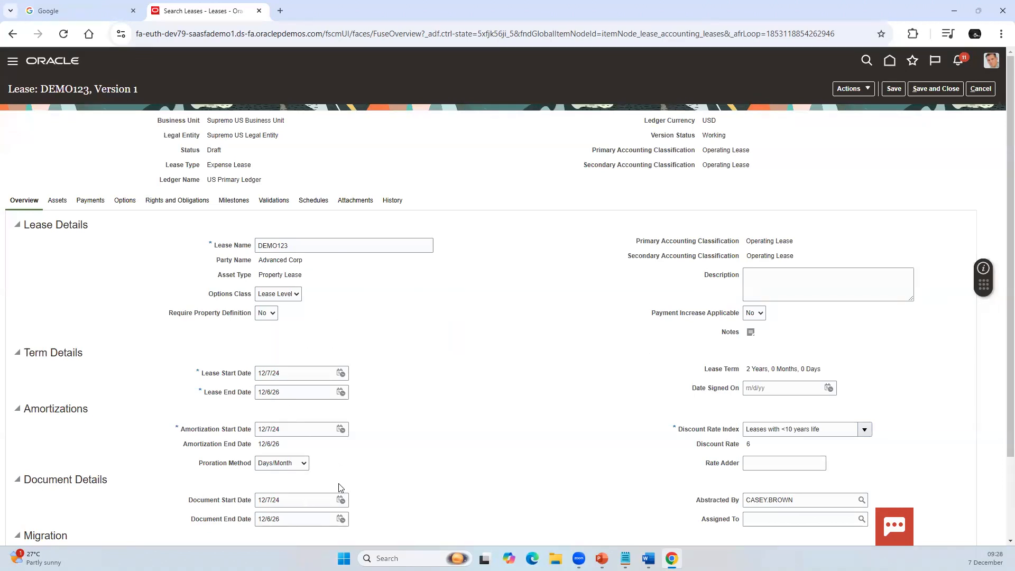
Step: Review the lease's overview details, including description, term, amortization and document sections, and open its attachments
click(786, 275)
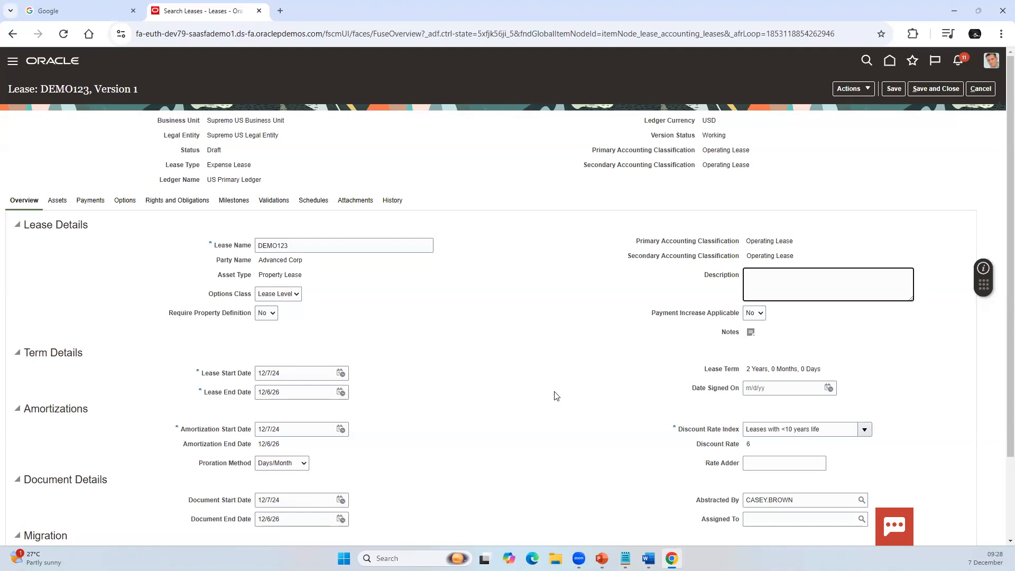
scroll(709, 359, down, 1)
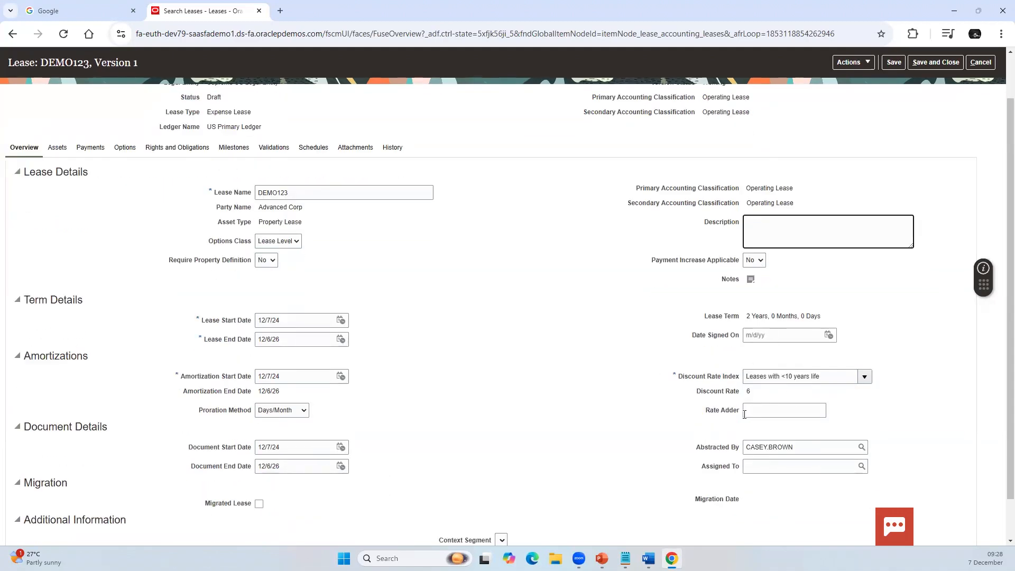
scroll(561, 405, up, 1)
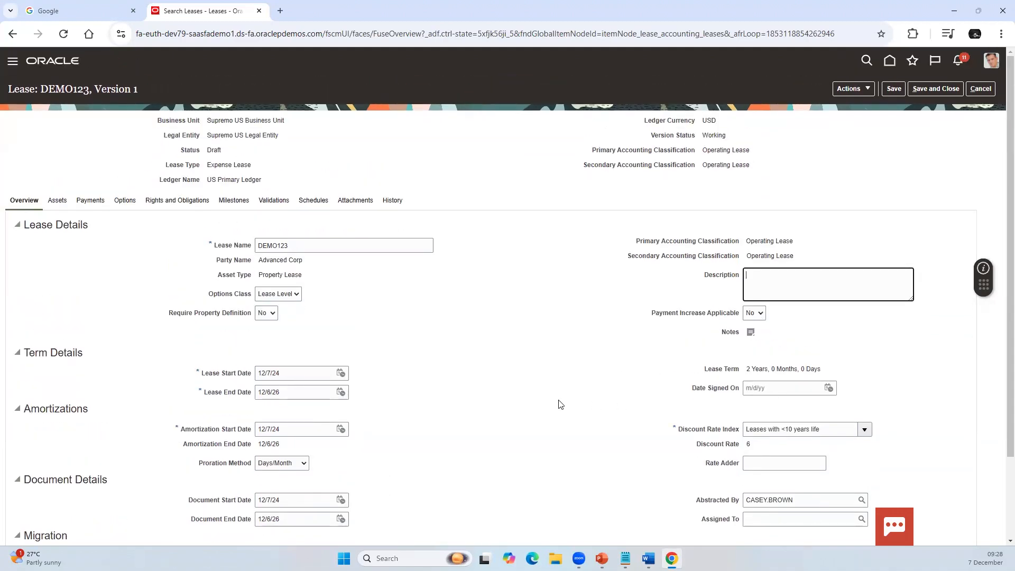
scroll(557, 403, down, 1)
scroll(671, 430, up, 1)
click(353, 201)
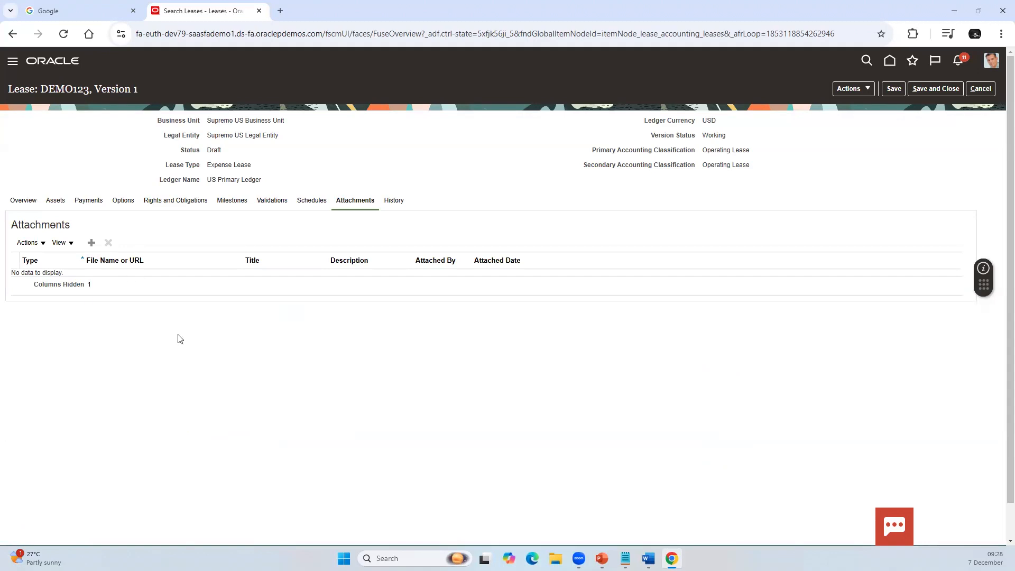
Step: Review the lease's overview, including its start and end dates, and its assets section
click(25, 201)
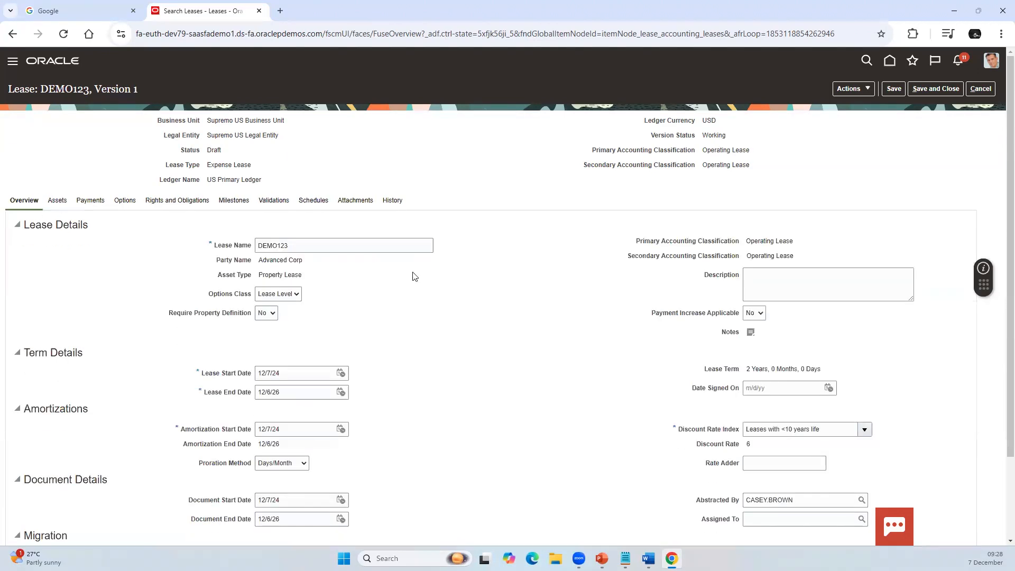
click(59, 200)
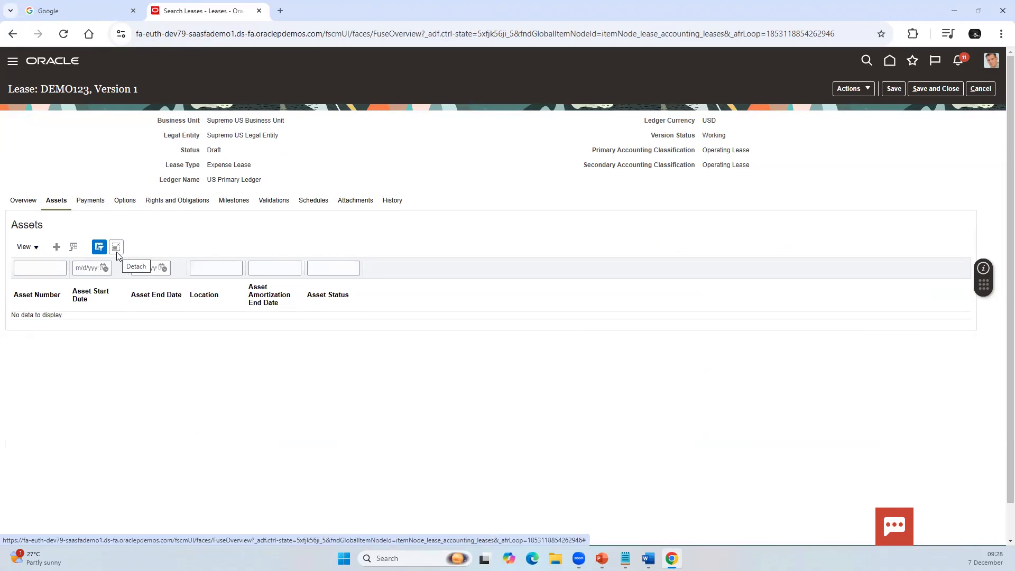
click(20, 201)
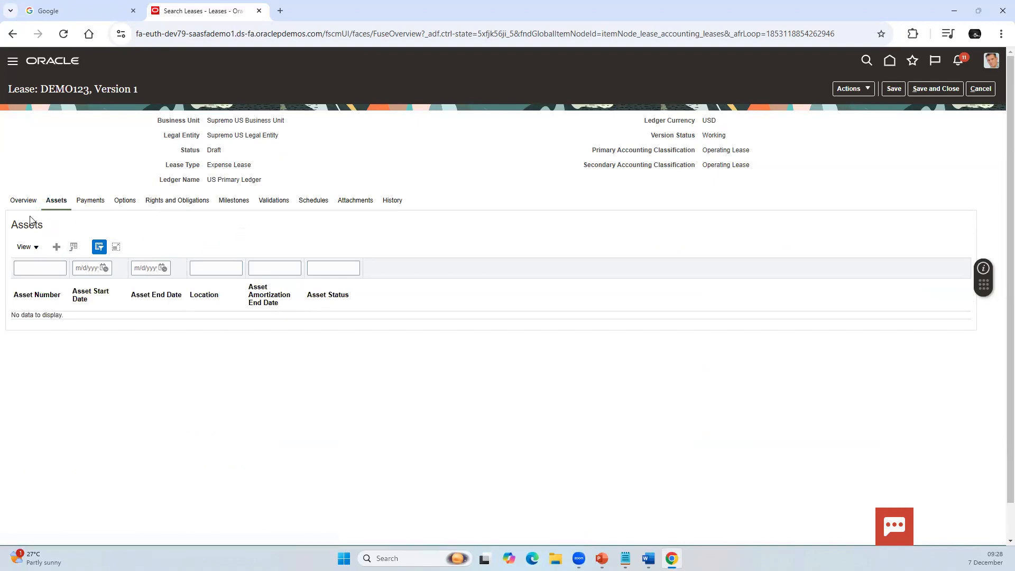
click(294, 375)
double_click(294, 374)
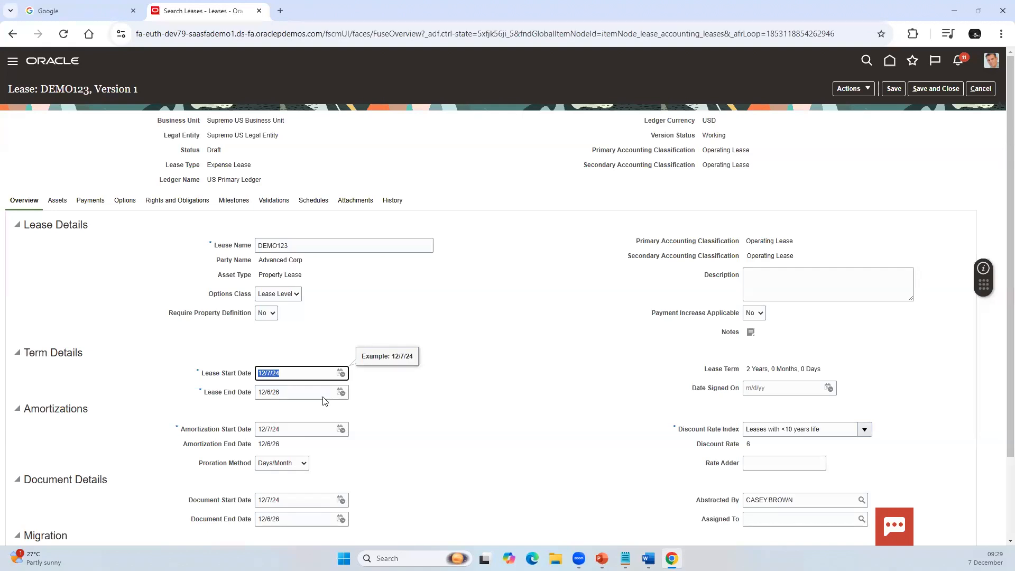
click(467, 334)
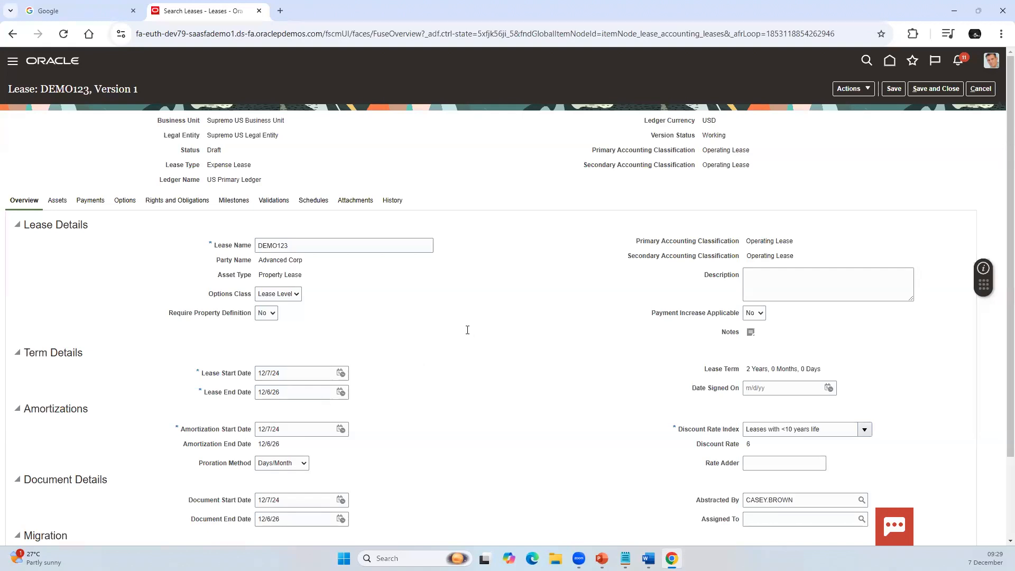
Step: Start a new asset on the lease with asset number DEMO123
click(55, 200)
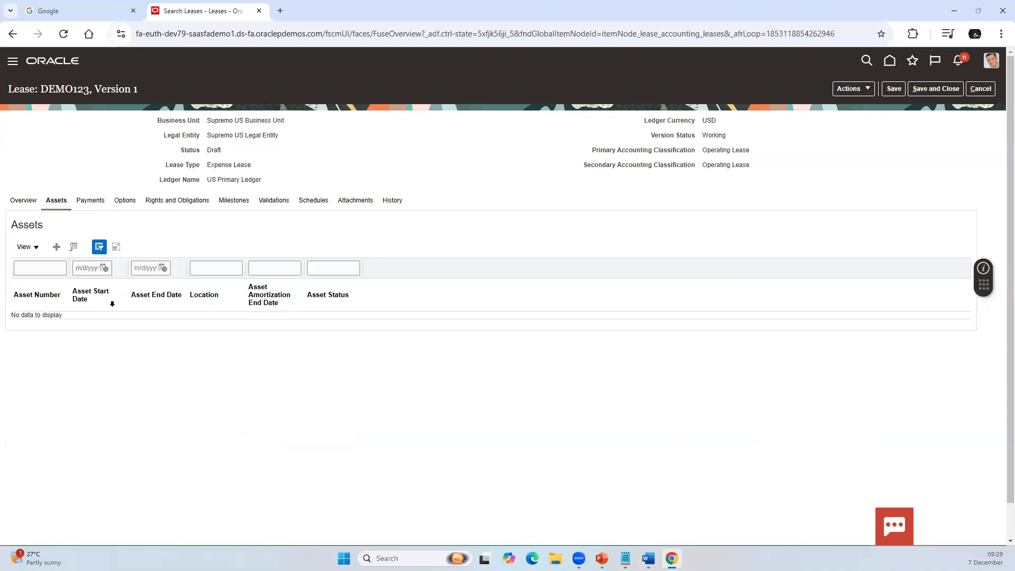
click(56, 247)
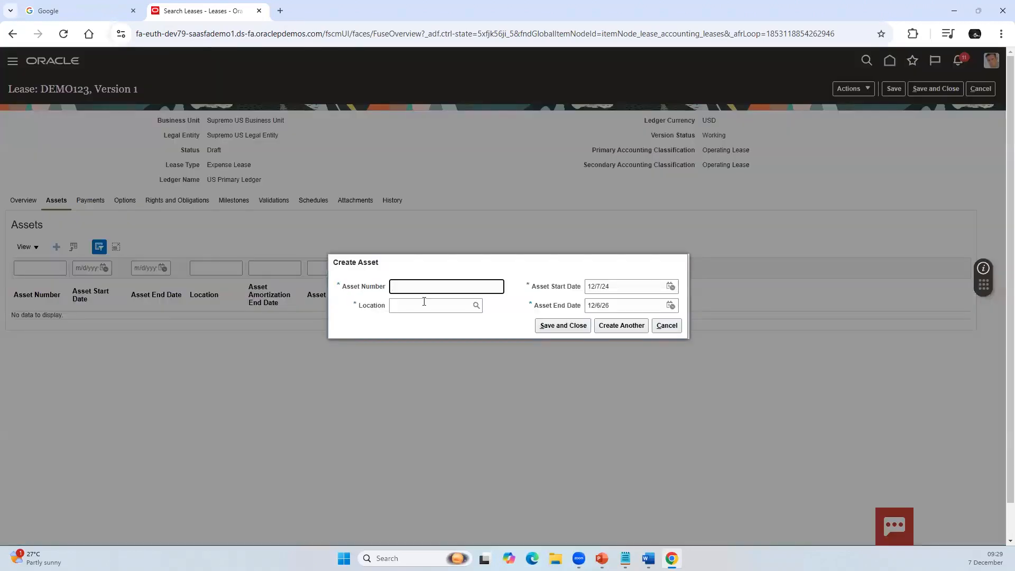
text(MO123)
Step: Run an advanced search for asset locations whose name does not contain "123123"
click(476, 306)
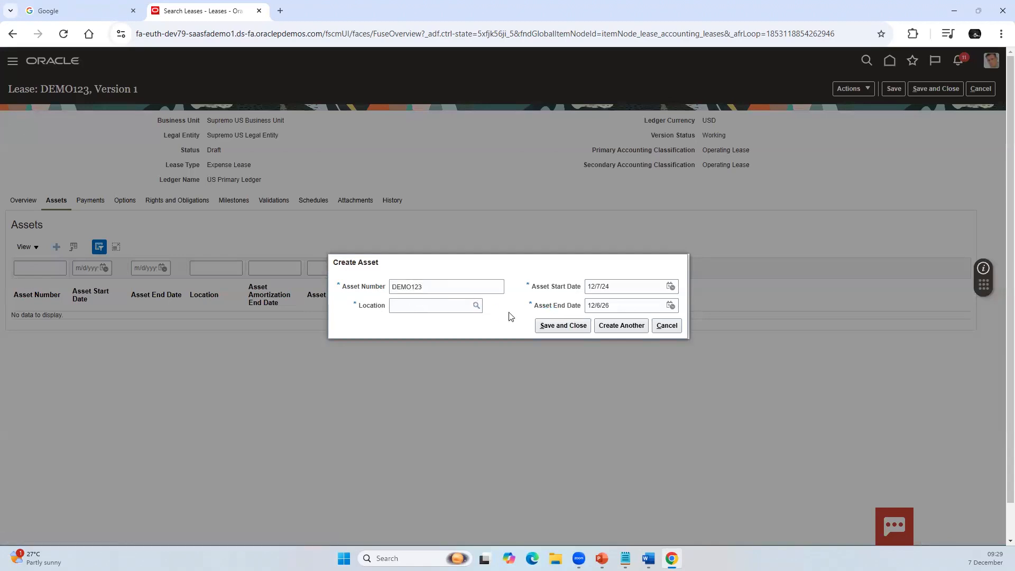
click(385, 286)
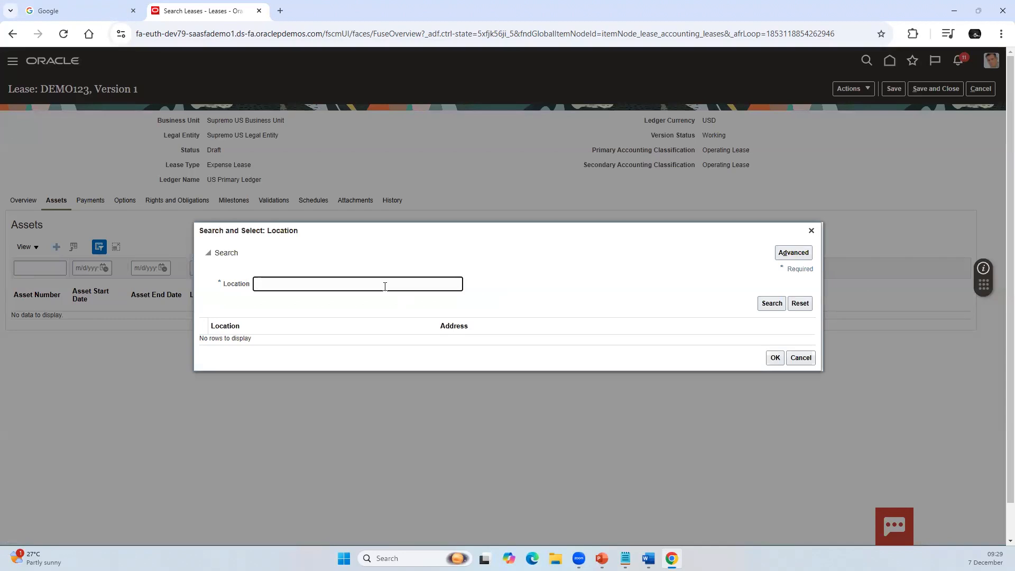
click(793, 253)
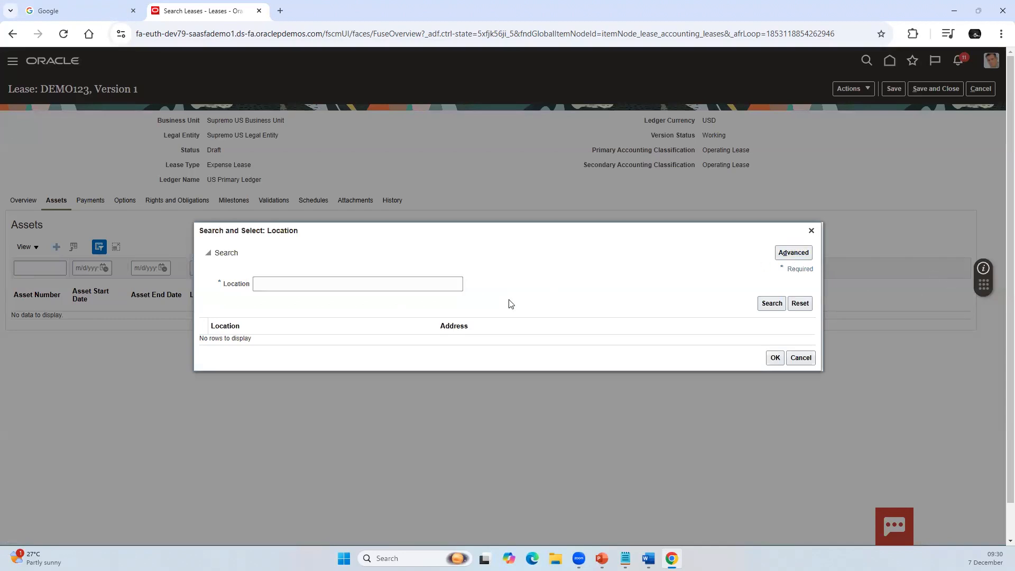
click(311, 286)
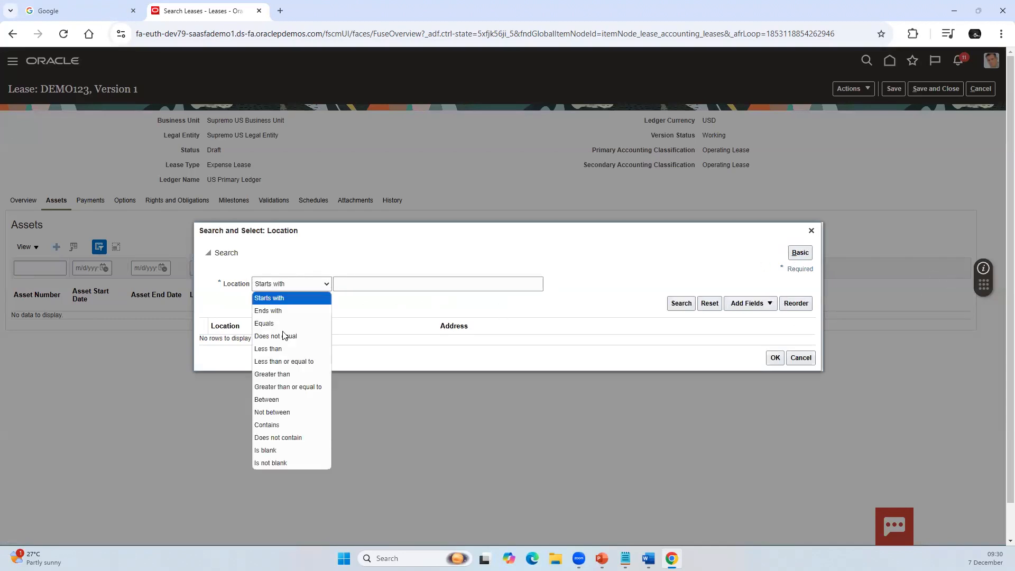
click(274, 438)
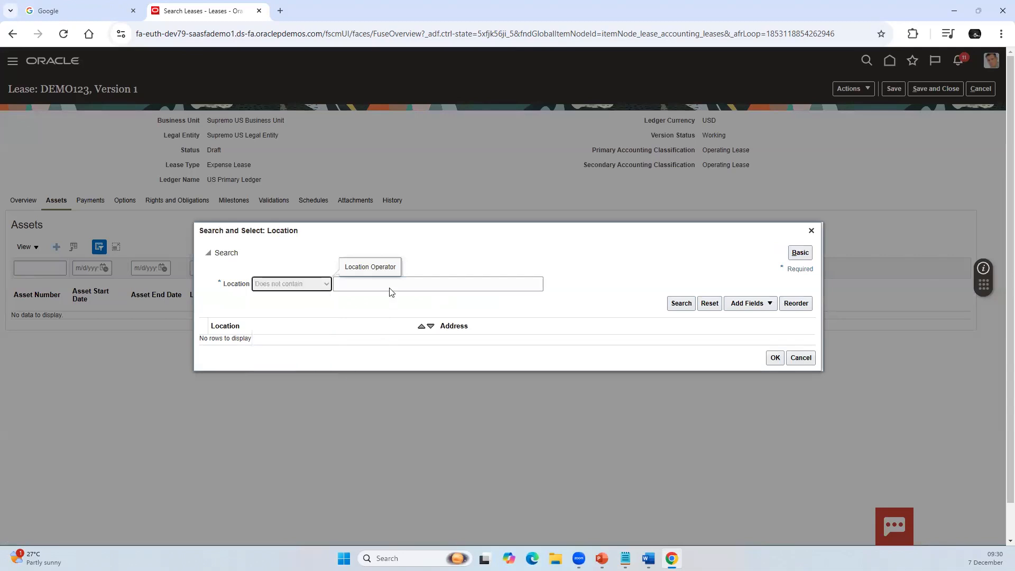
click(390, 286)
text(aS)
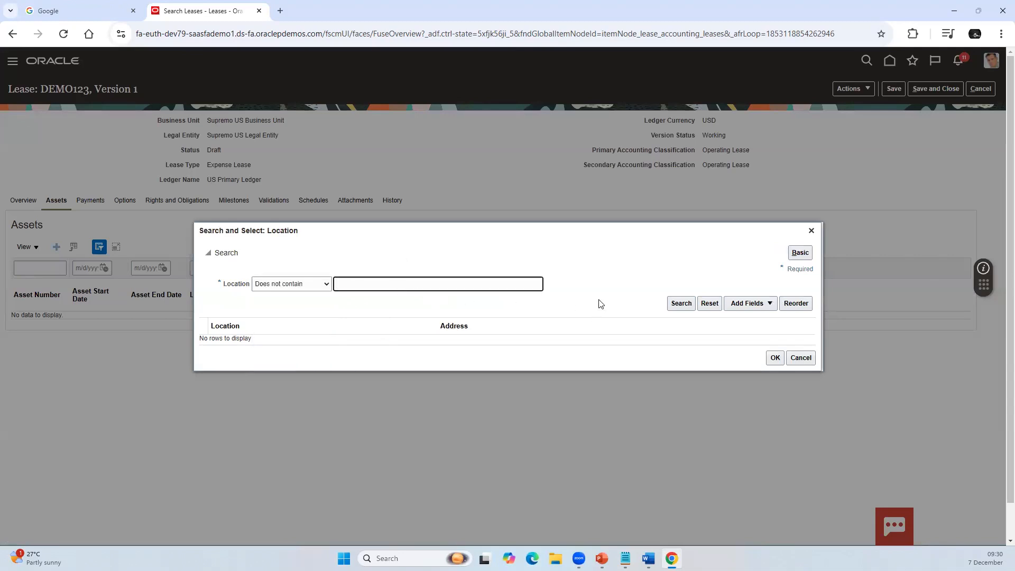
text(123123)
click(684, 304)
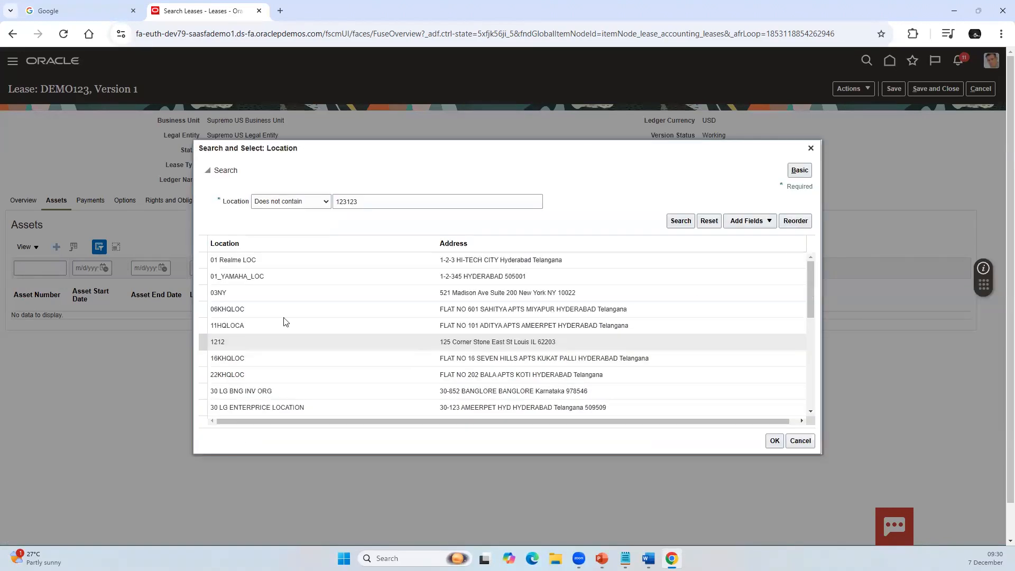
Step: Choose 63B TL AS HYD Location as the asset's location and save the asset
scroll(274, 344, down, 5)
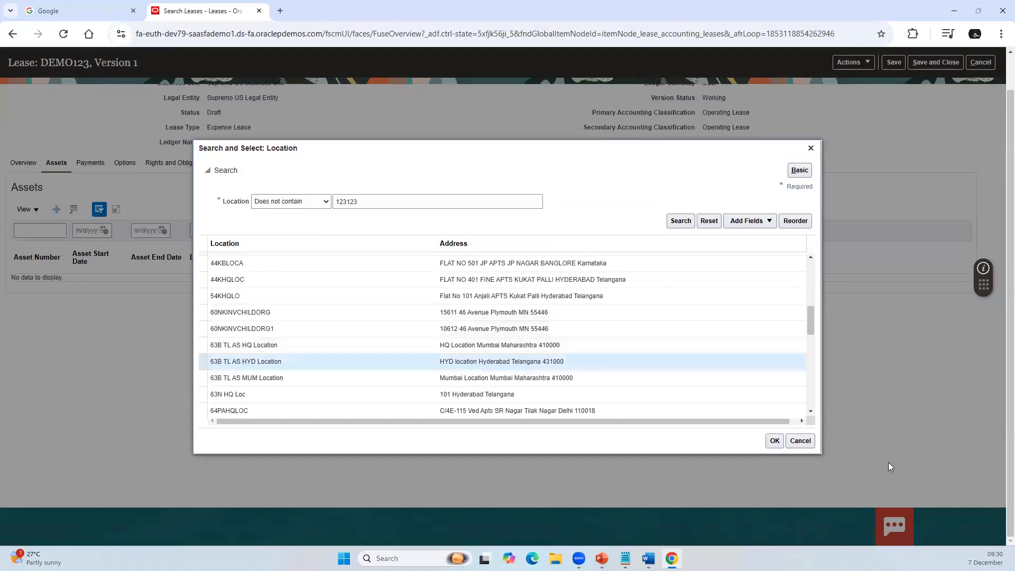
double_click(550, 362)
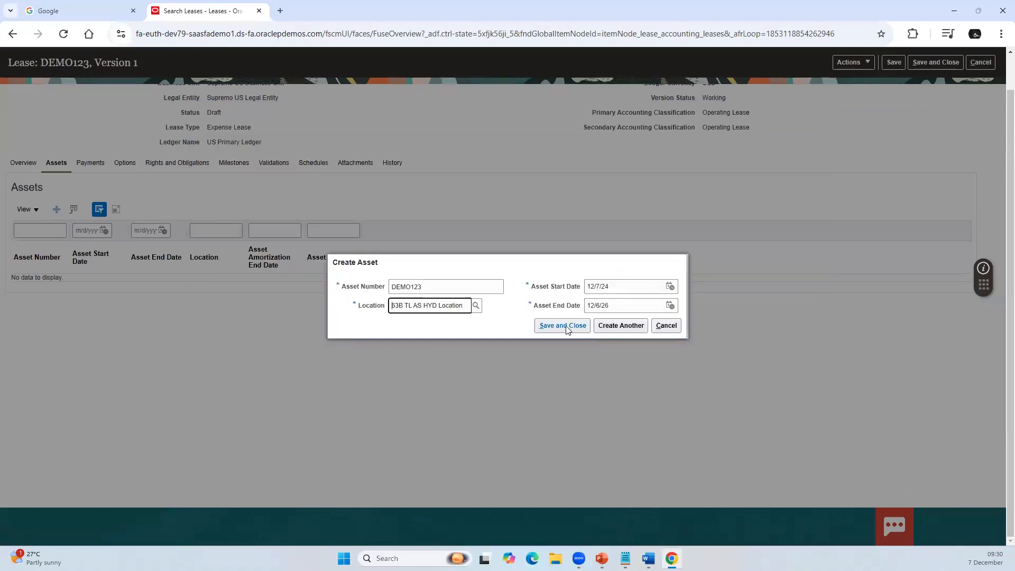
click(564, 326)
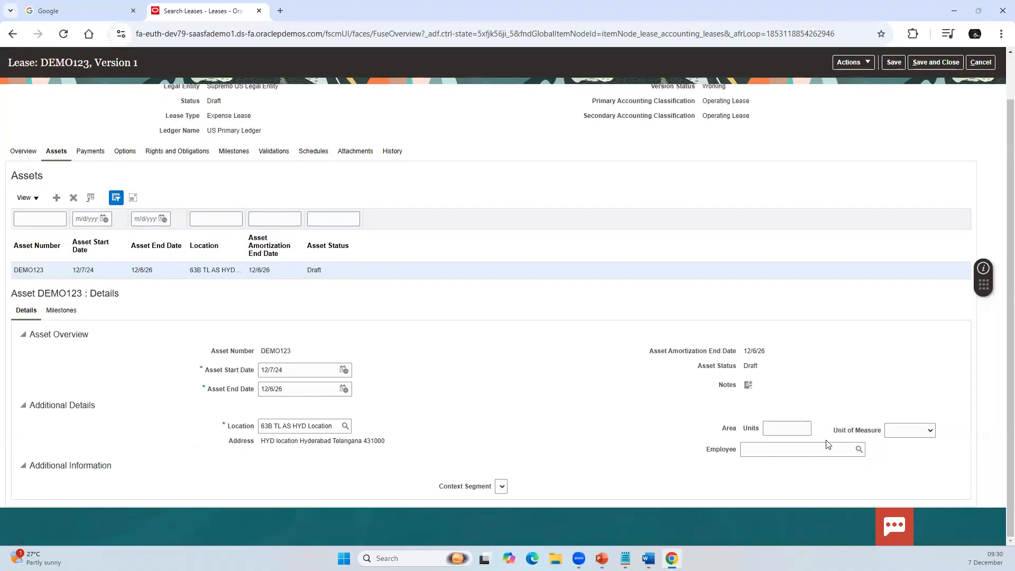
Step: Review the asset's area units, unit of measure and employee fields, and its milestones
click(792, 429)
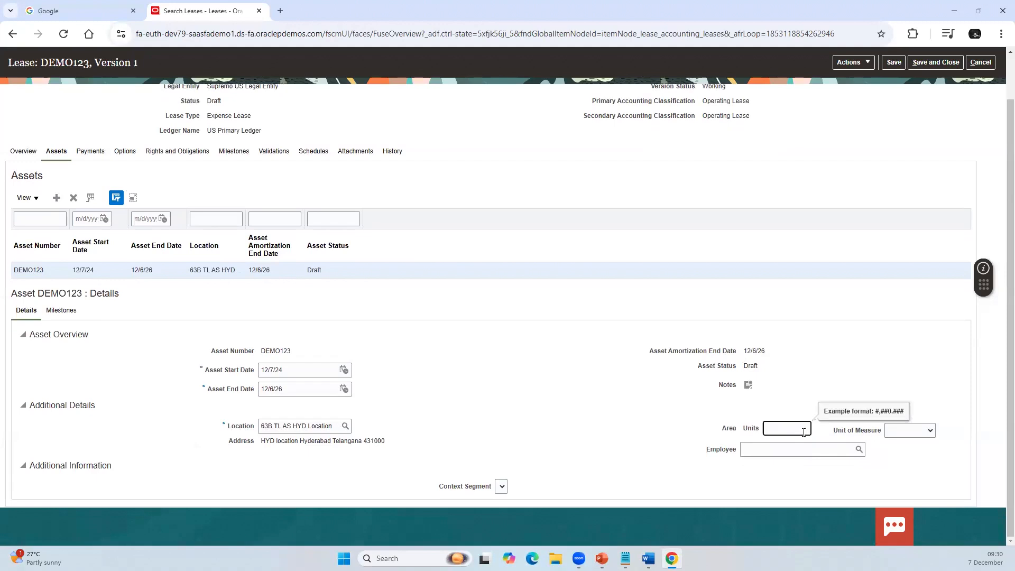
click(922, 432)
click(824, 475)
click(792, 450)
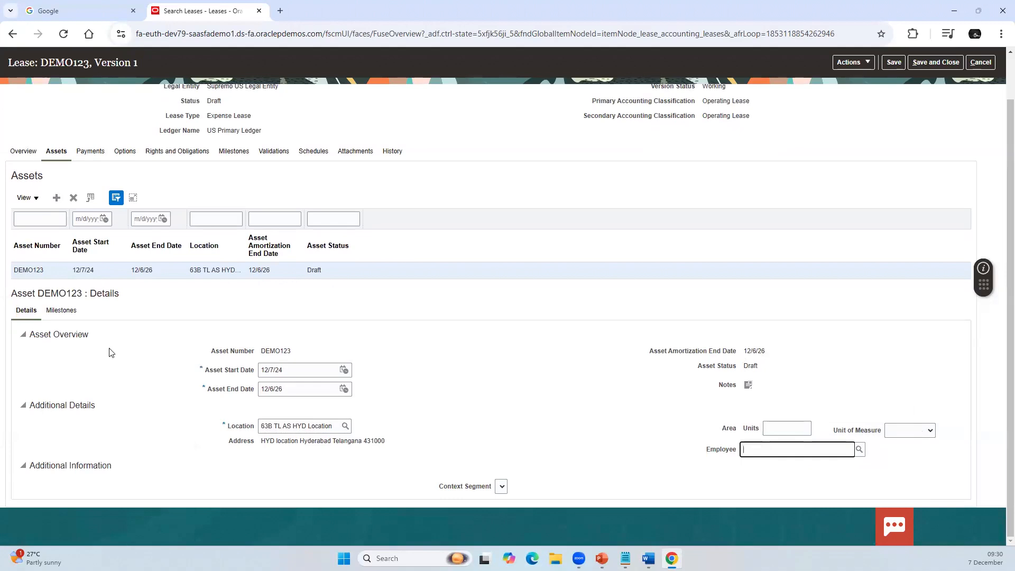
click(63, 311)
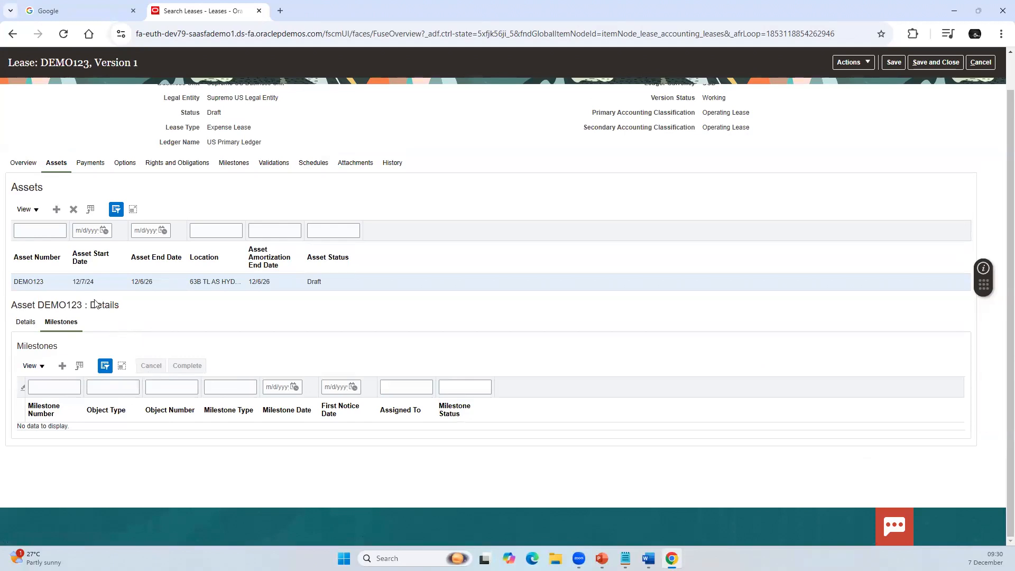
click(25, 323)
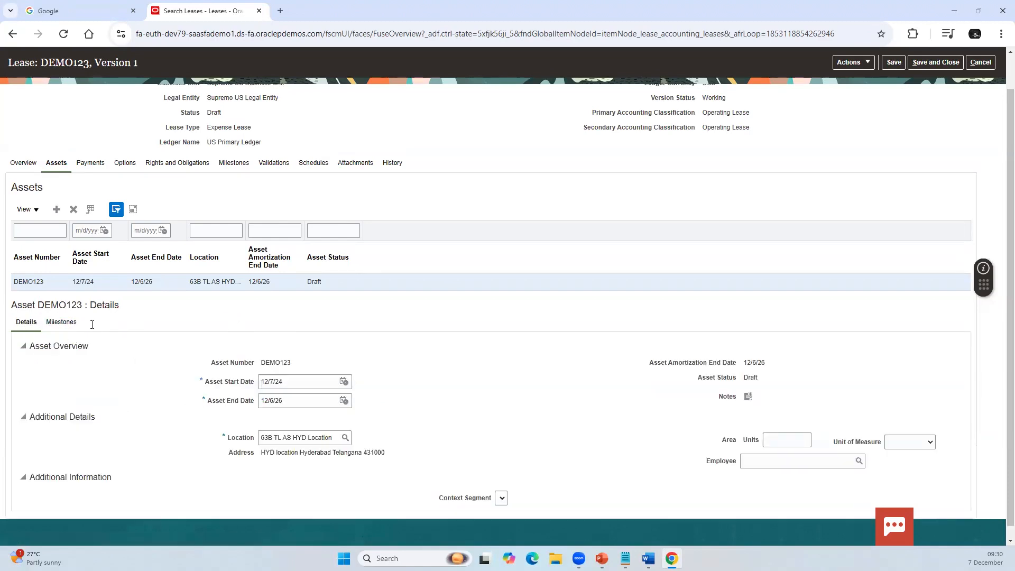
Step: Start a new lease payment using the Property Lease Component-Rent payment template
click(90, 164)
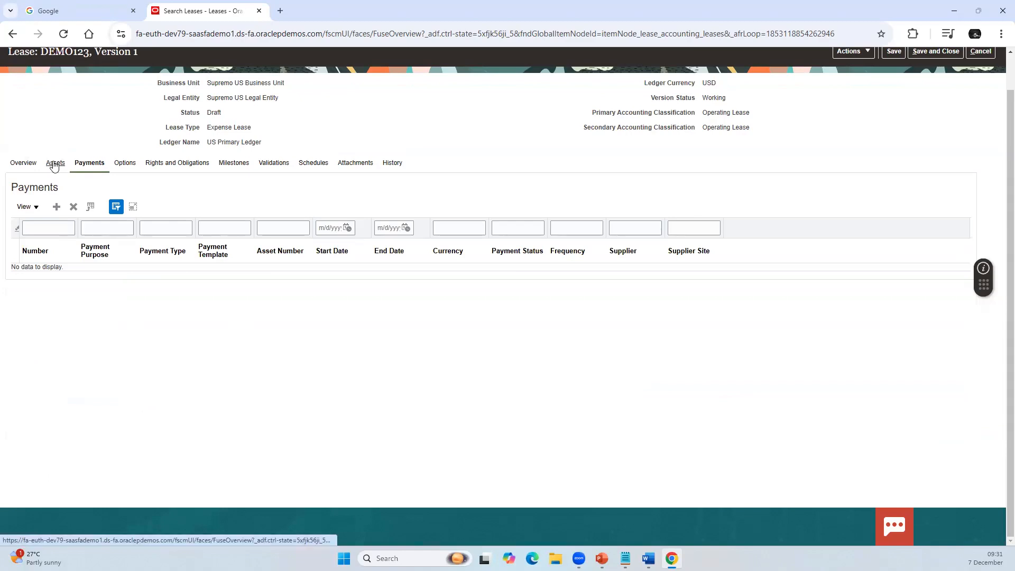
click(55, 207)
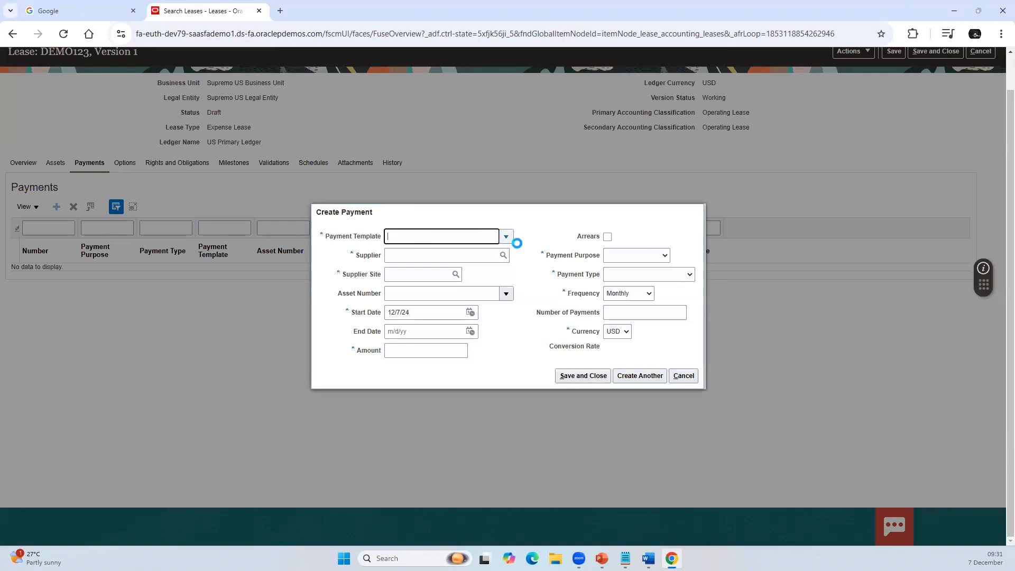
click(507, 237)
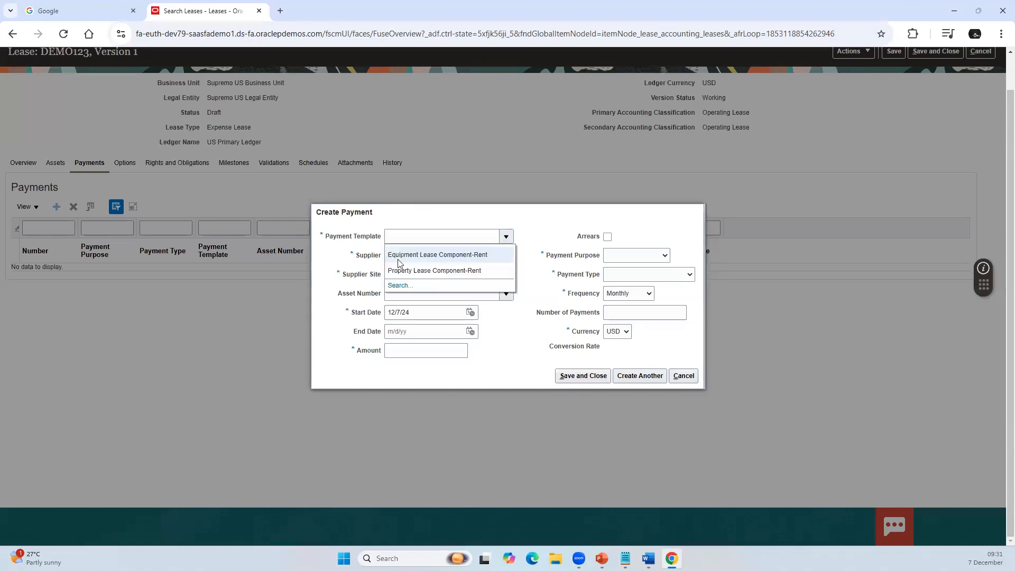
click(435, 269)
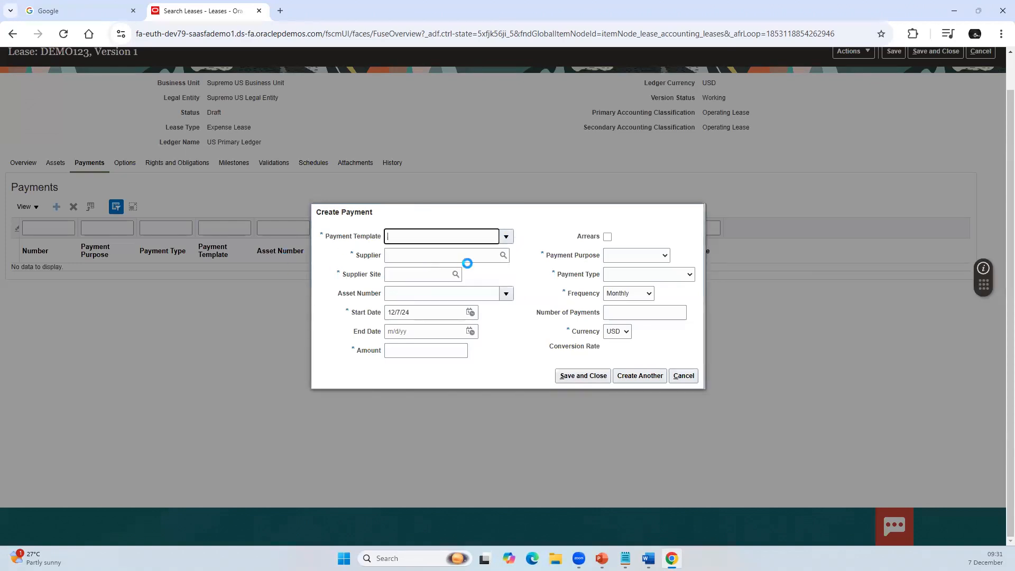
Step: Search the suppliers for "Advance" and select Advanced Corp as the payment's supplier
click(503, 258)
click(465, 281)
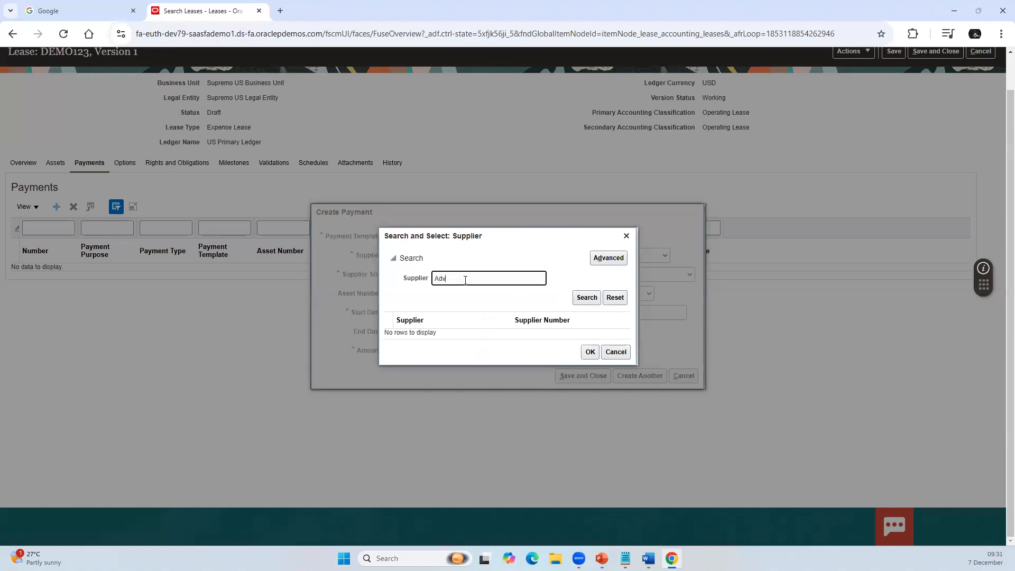
click(586, 297)
click(446, 333)
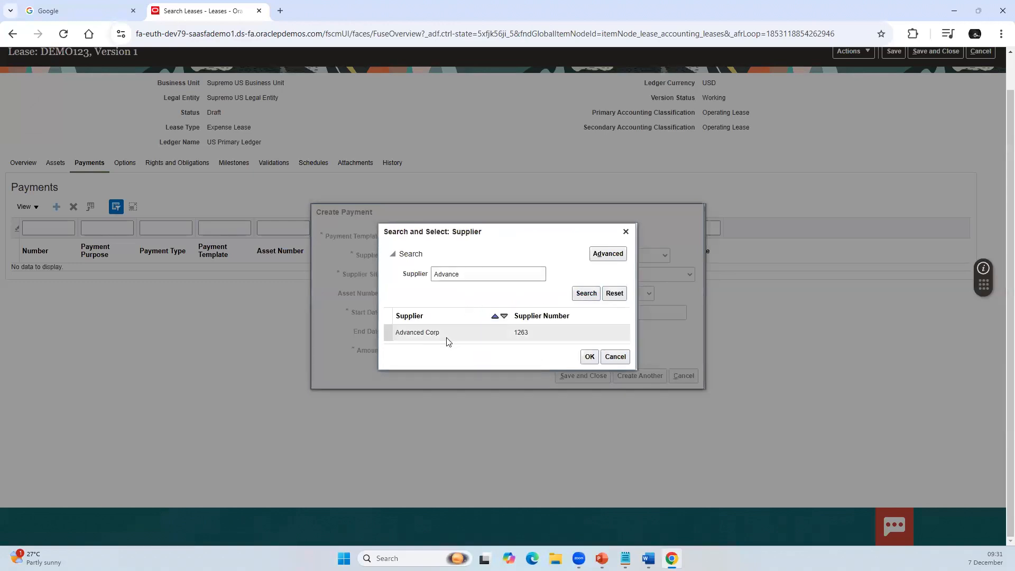
click(586, 357)
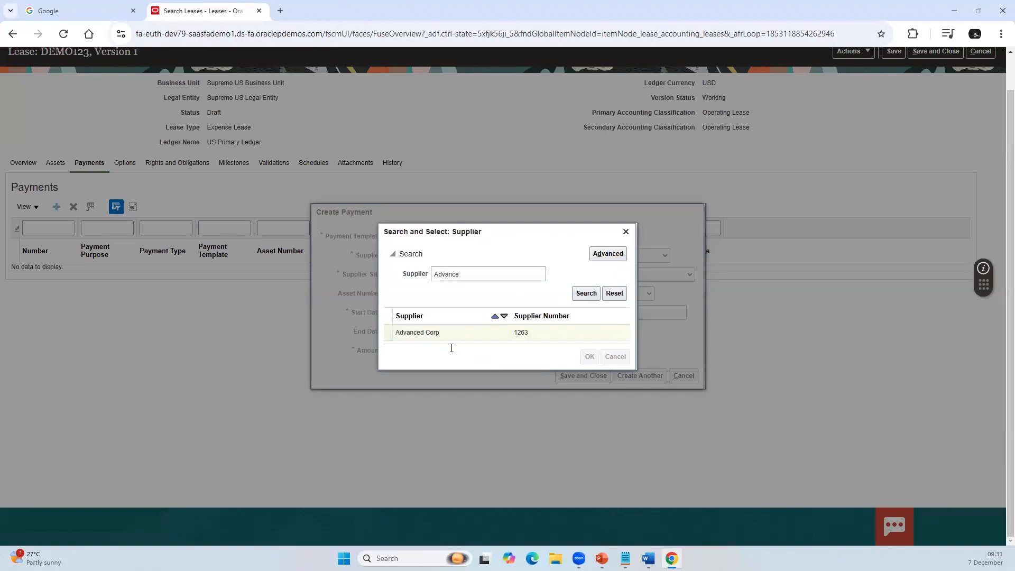
Step: Set the payment's supplier site to AC Supremo US and its asset number to DEMO123
click(455, 275)
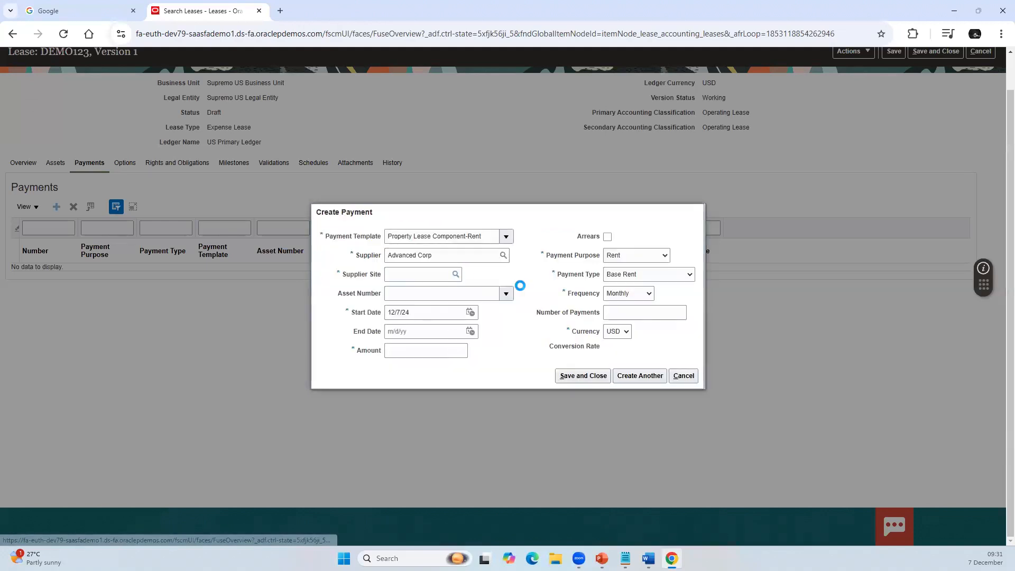
click(548, 297)
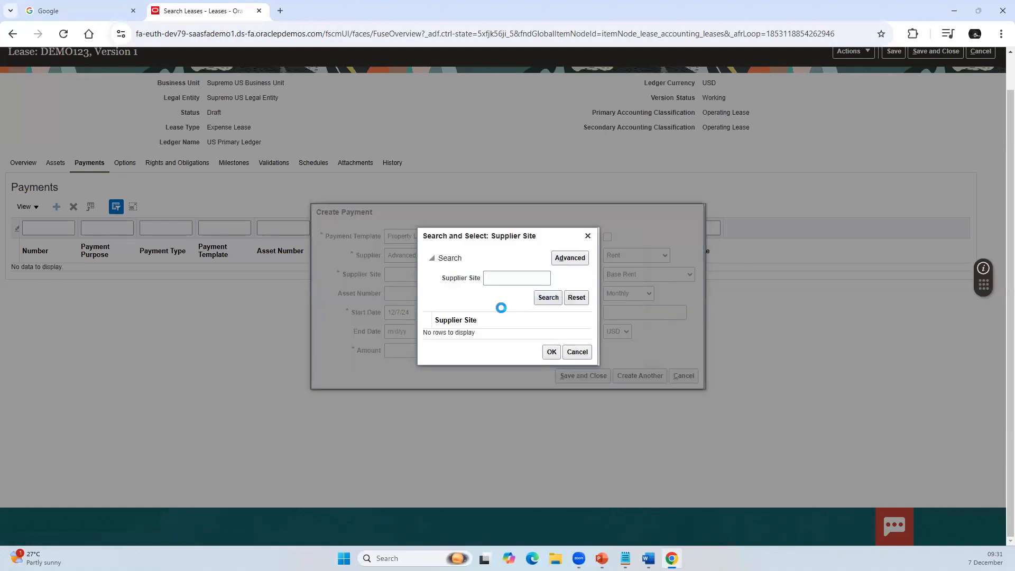
click(551, 357)
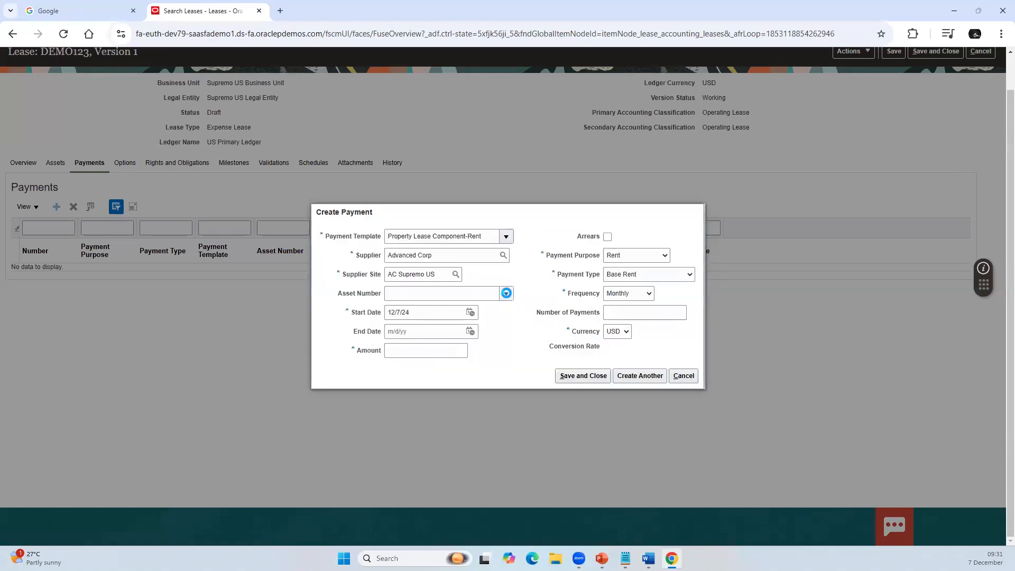
click(506, 293)
click(412, 309)
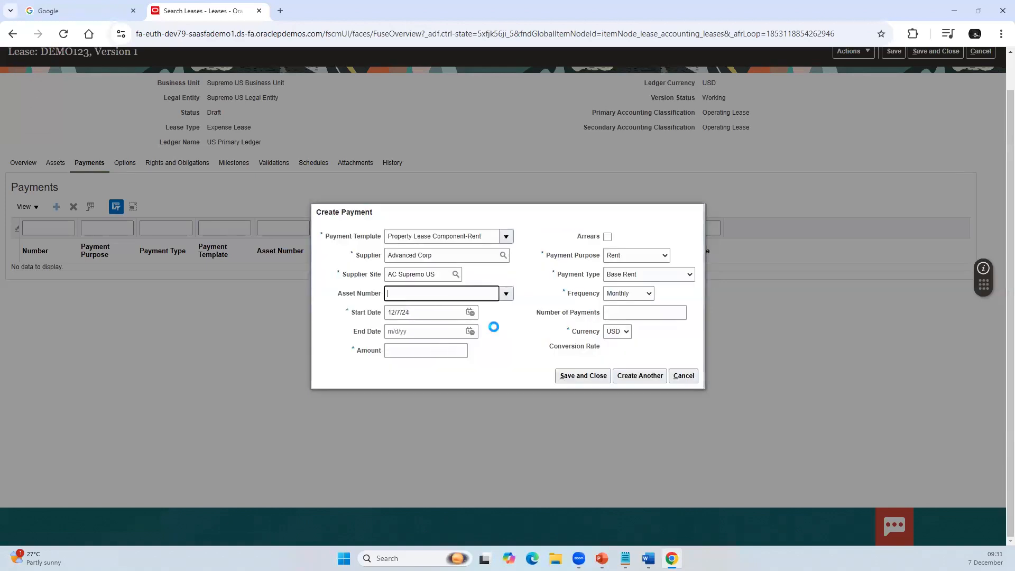
double_click(430, 312)
triple_click(433, 307)
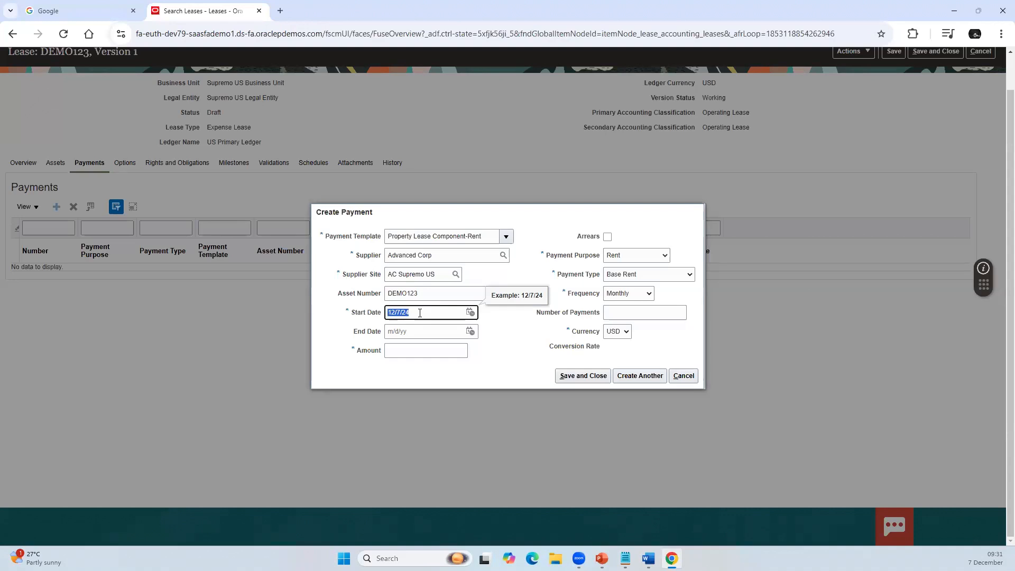
click(423, 331)
click(416, 348)
click(428, 311)
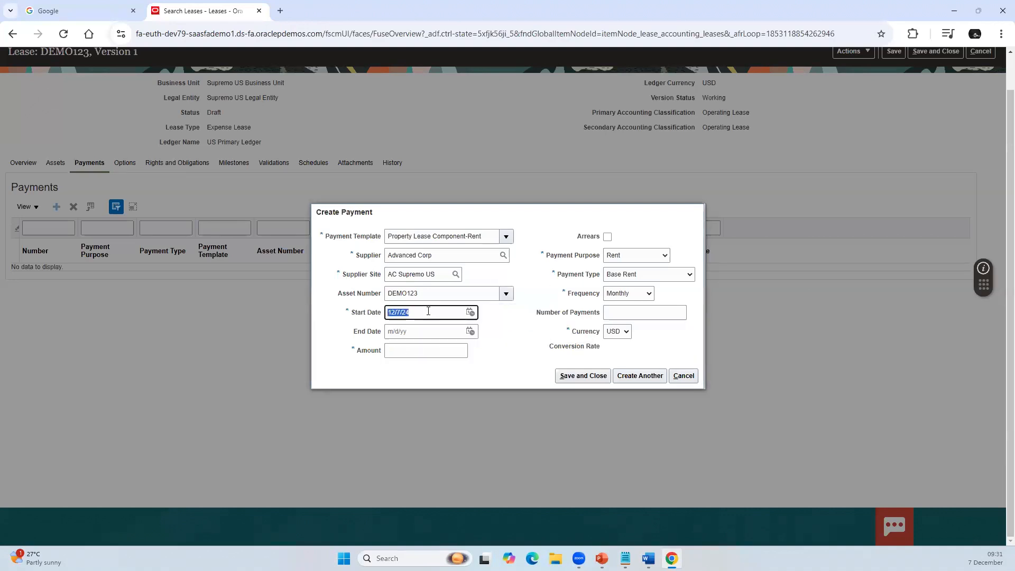
click(626, 314)
click(422, 352)
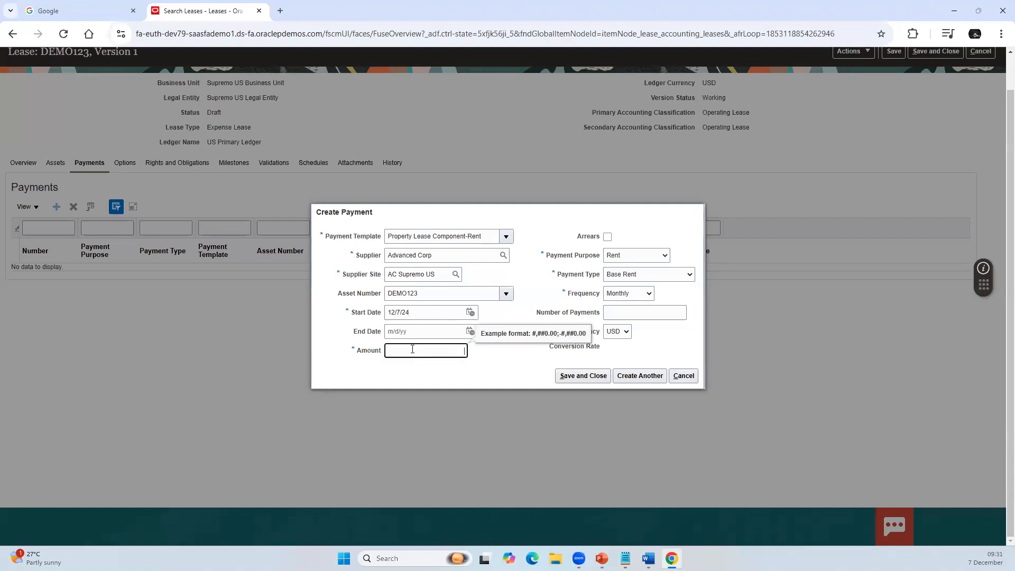
key(shift+Tab)
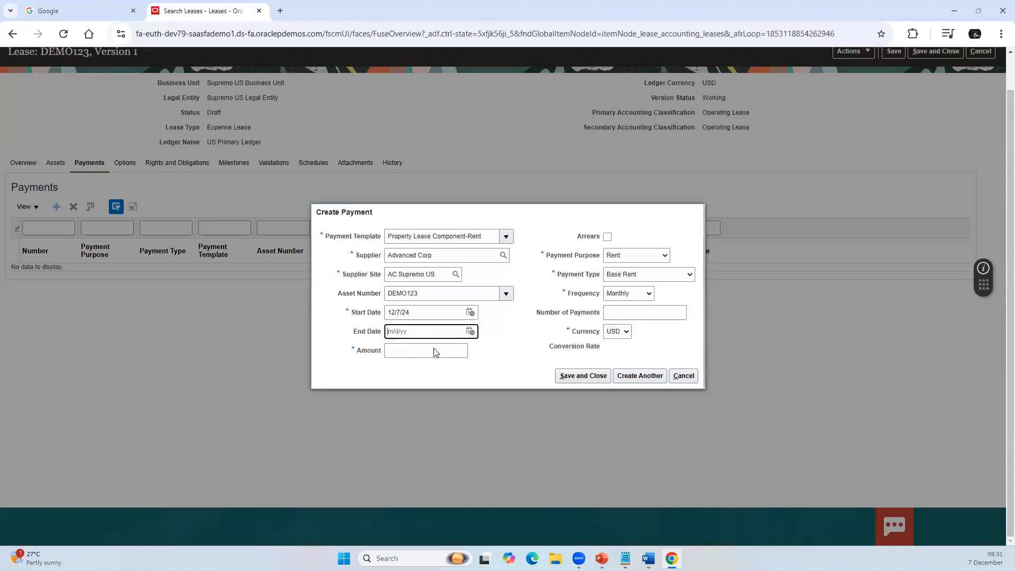
click(434, 351)
click(415, 313)
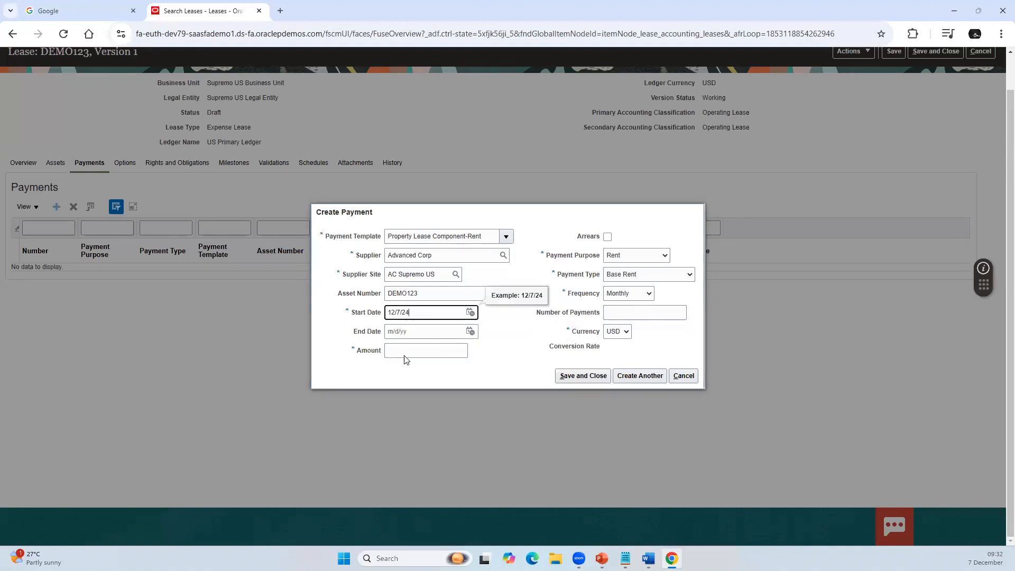
Step: Set the payment's end date to 12/6/26 and its amount to 450
click(470, 331)
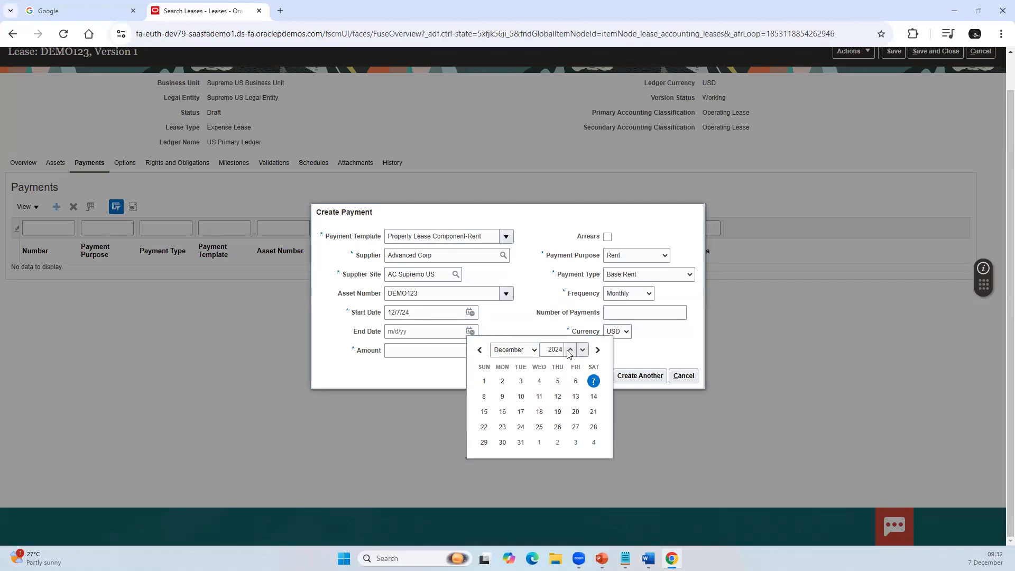
click(570, 349)
click(570, 349)
click(483, 396)
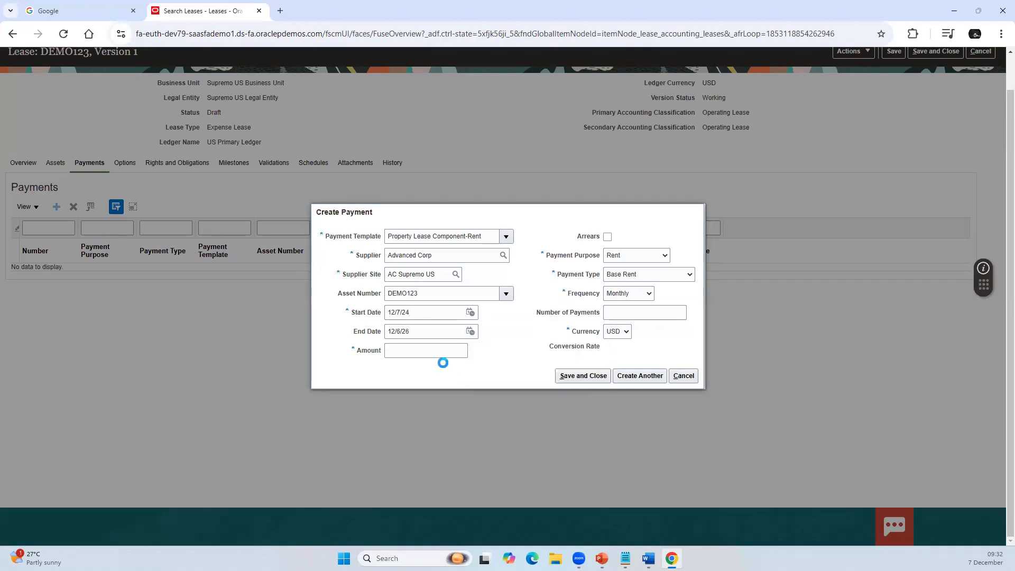
click(408, 351)
text(45)
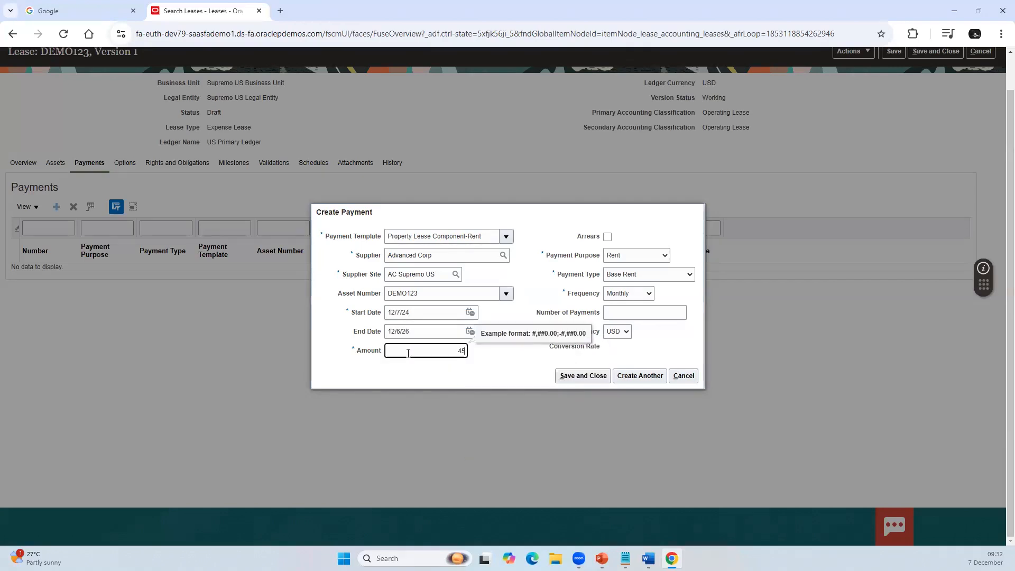
text(0)
Step: Check the payment's frequency choices and Arrears option, and save the rent payment to the lease
click(641, 293)
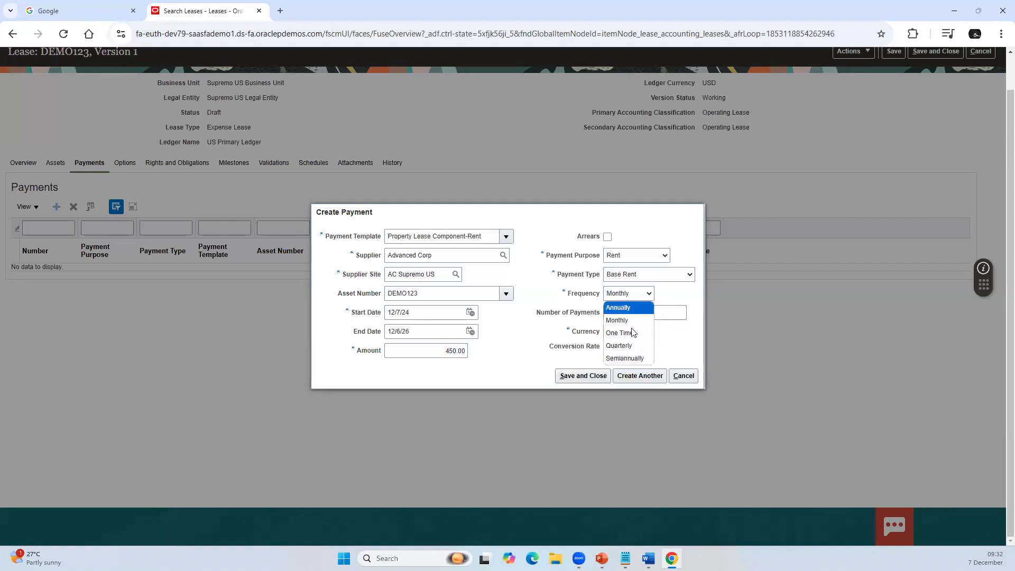
click(546, 346)
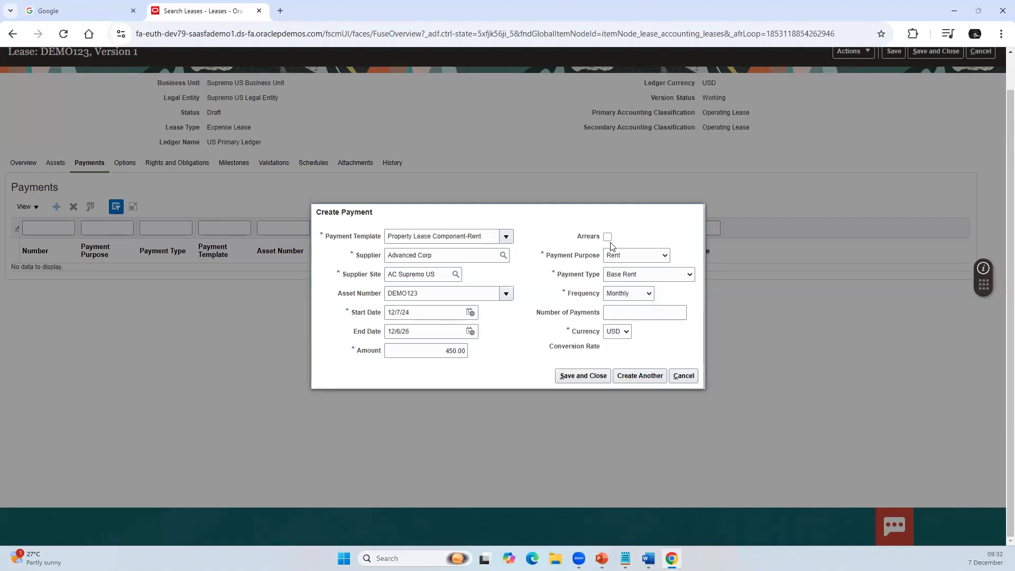
click(608, 238)
click(607, 237)
click(588, 381)
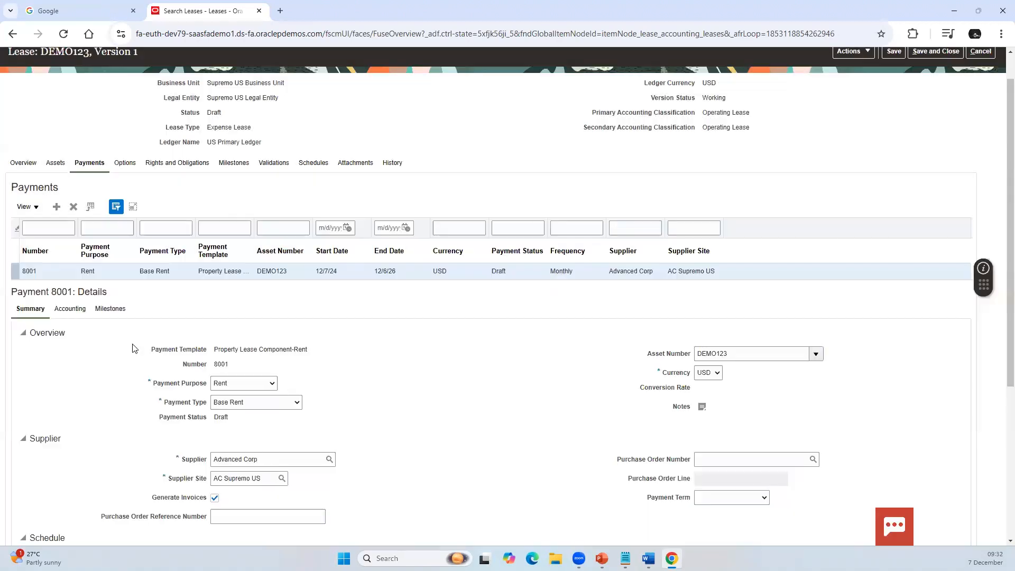
Step: Examine the payment schedule's stub and recurring lines, including their amounts, number of payments and line dates
scroll(132, 352, down, 5)
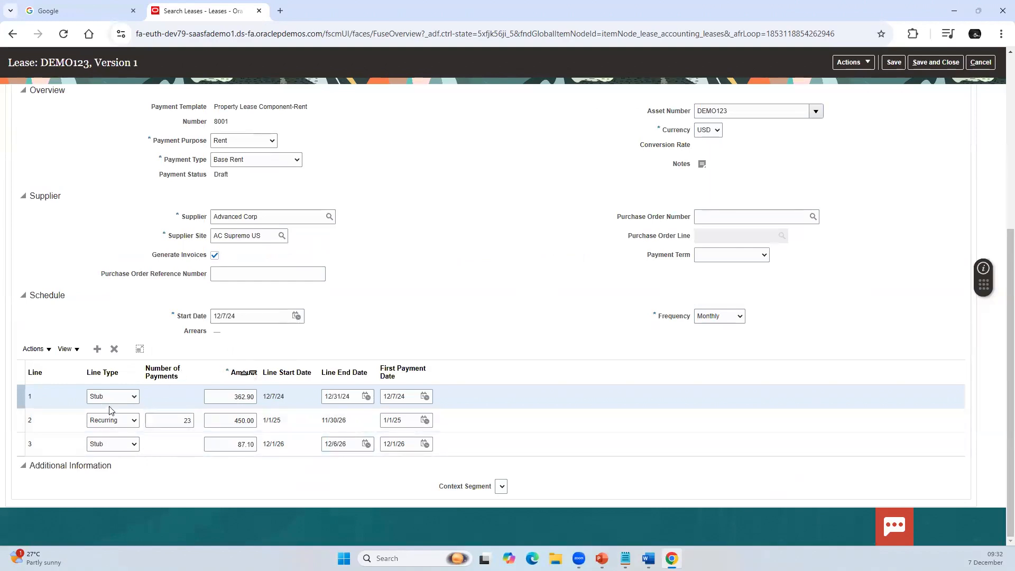
click(226, 396)
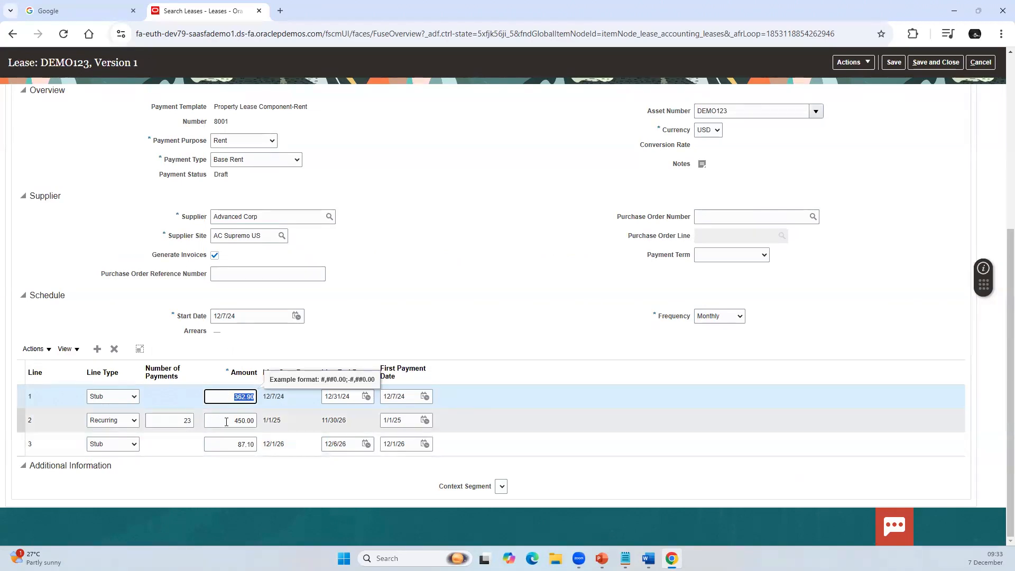
click(226, 422)
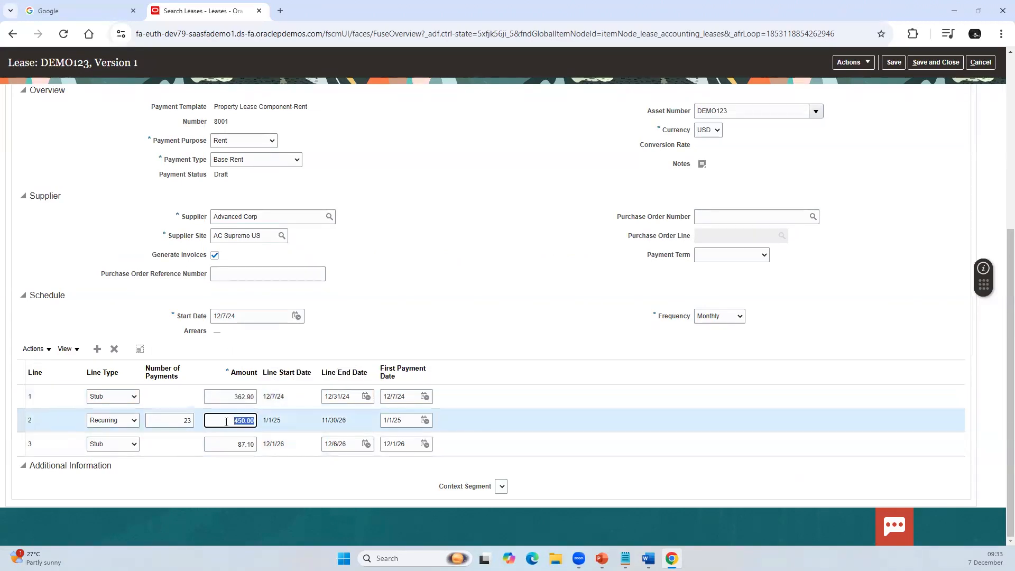
click(186, 419)
click(223, 421)
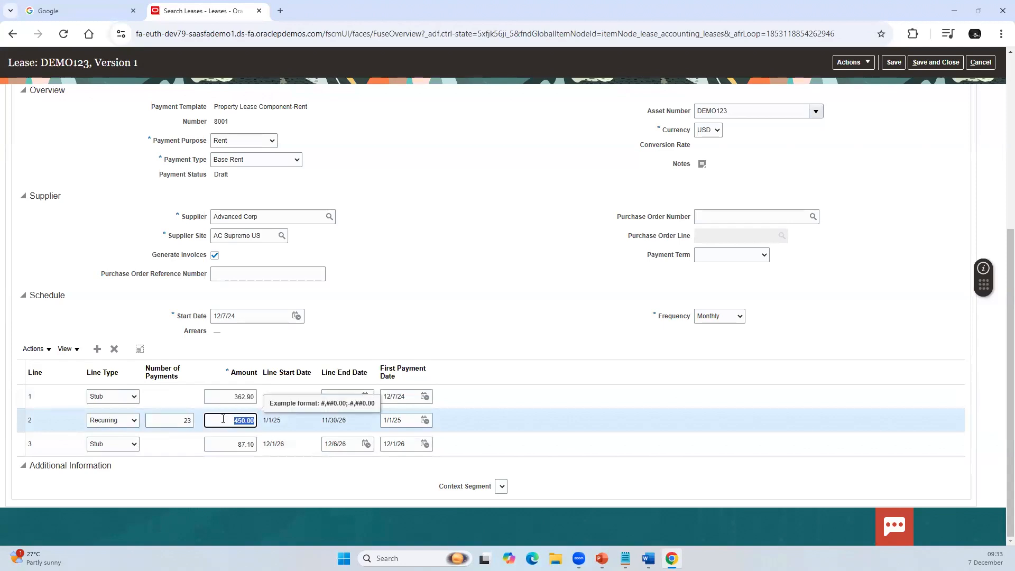
click(233, 442)
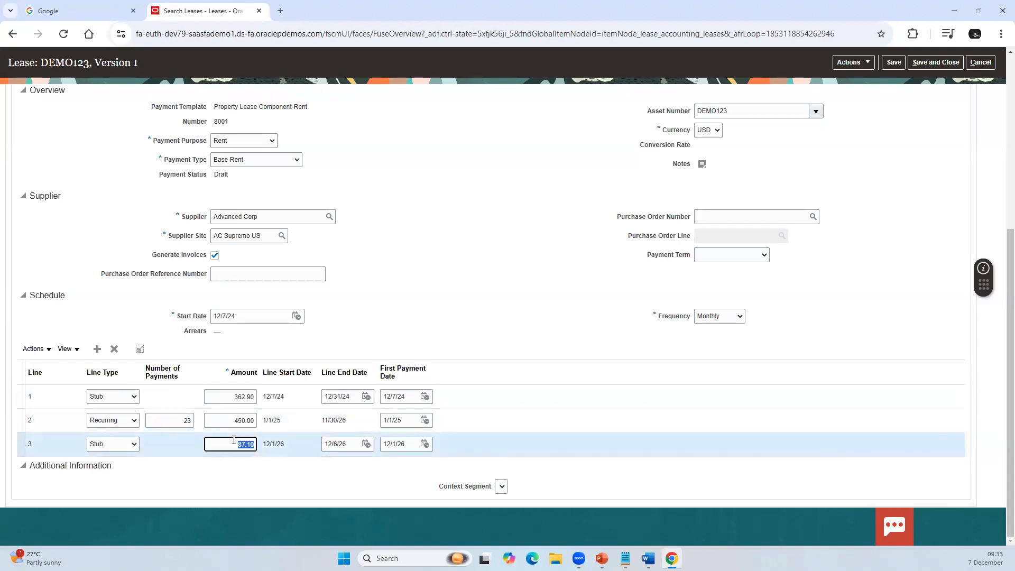
click(233, 441)
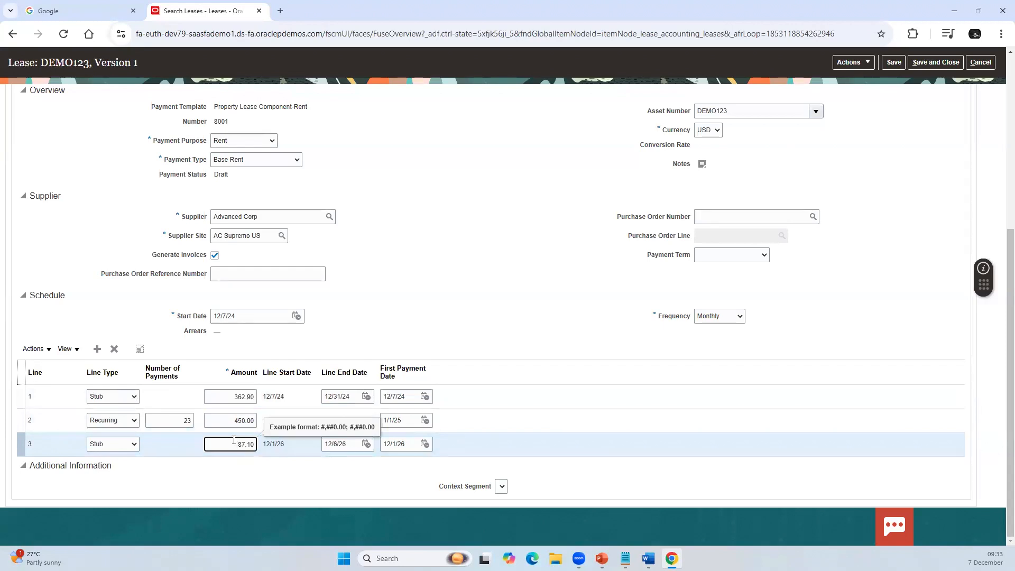
click(229, 394)
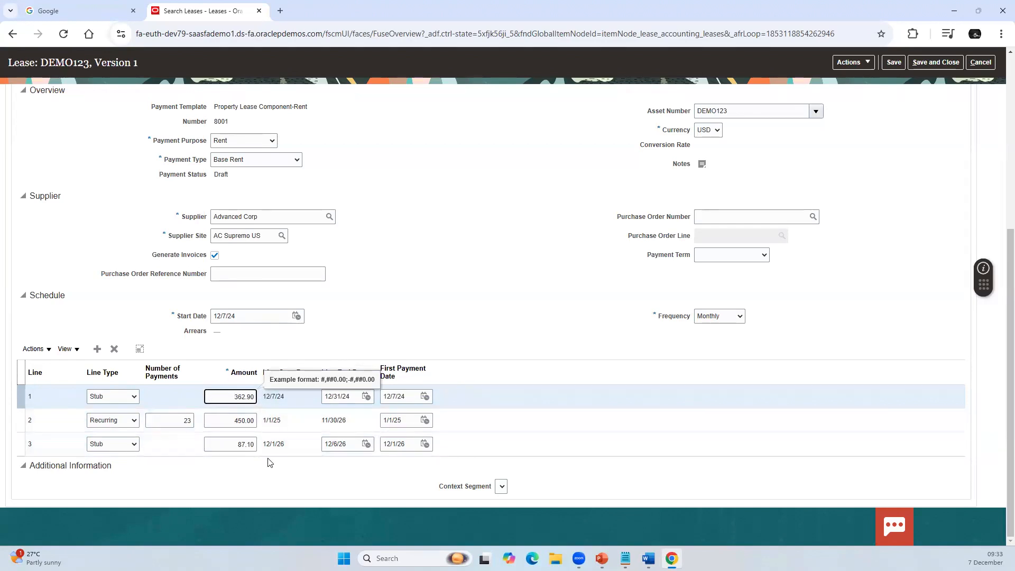
Step: Review the payment's compliance, tax and ledger account details and its milestones, and return to its summary
scroll(469, 299, up, 1)
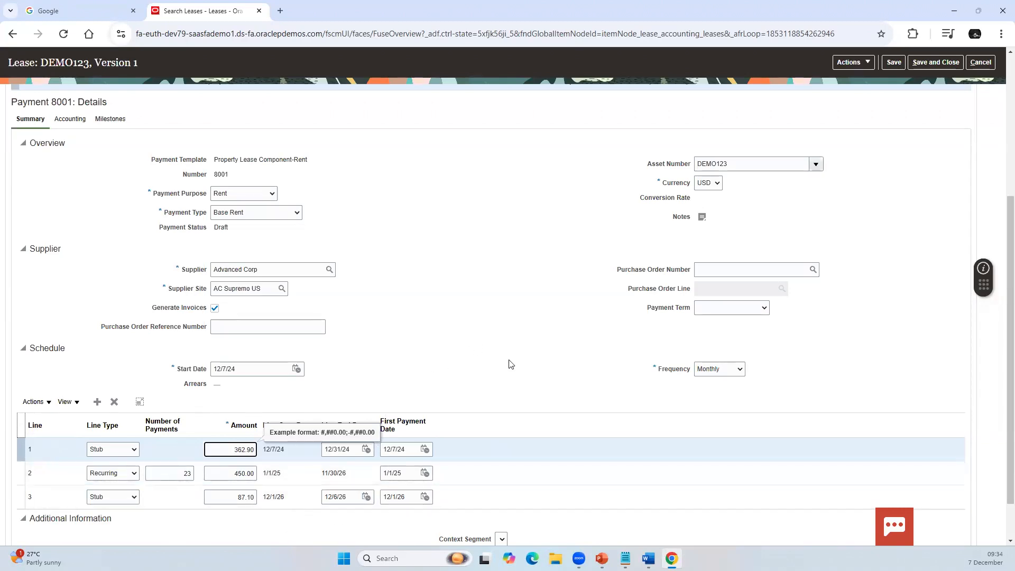
scroll(487, 356, up, 1)
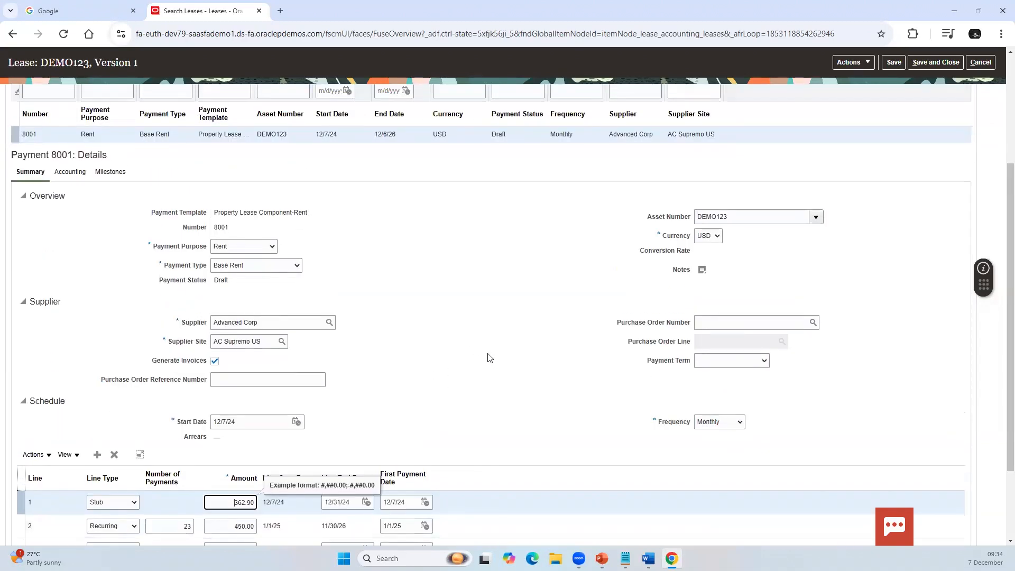
click(69, 172)
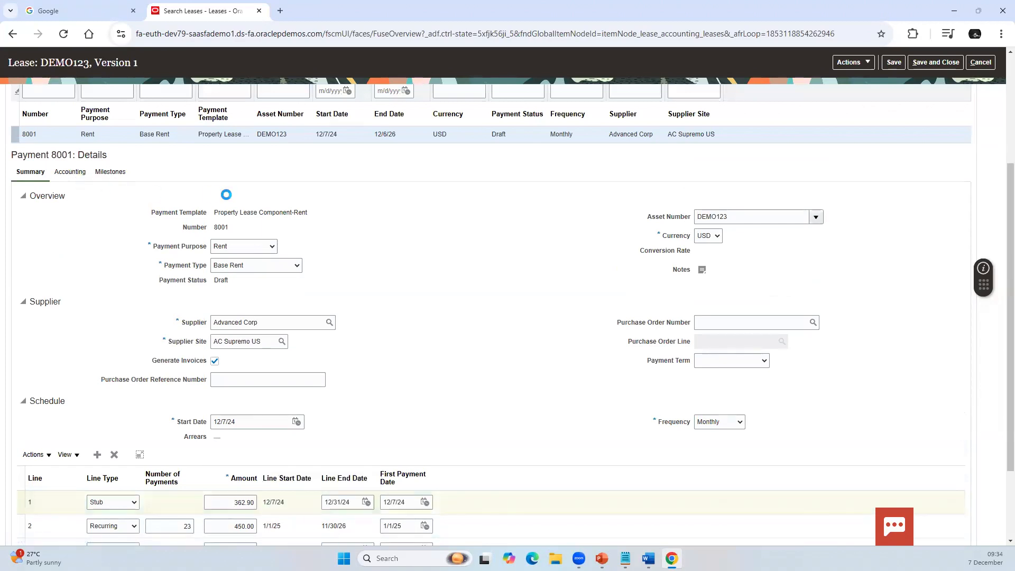
scroll(112, 249, down, 7)
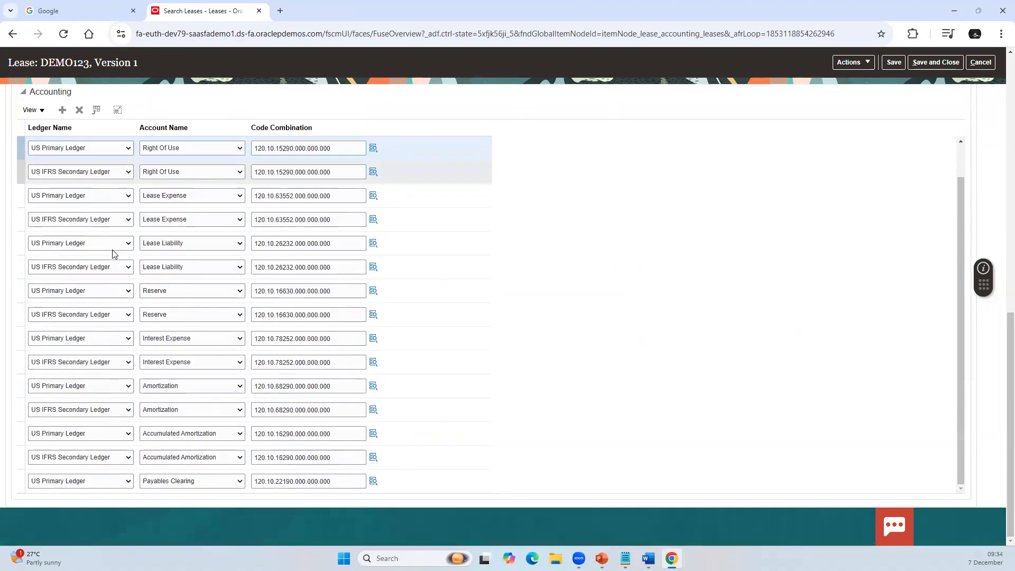
scroll(112, 250, up, 4)
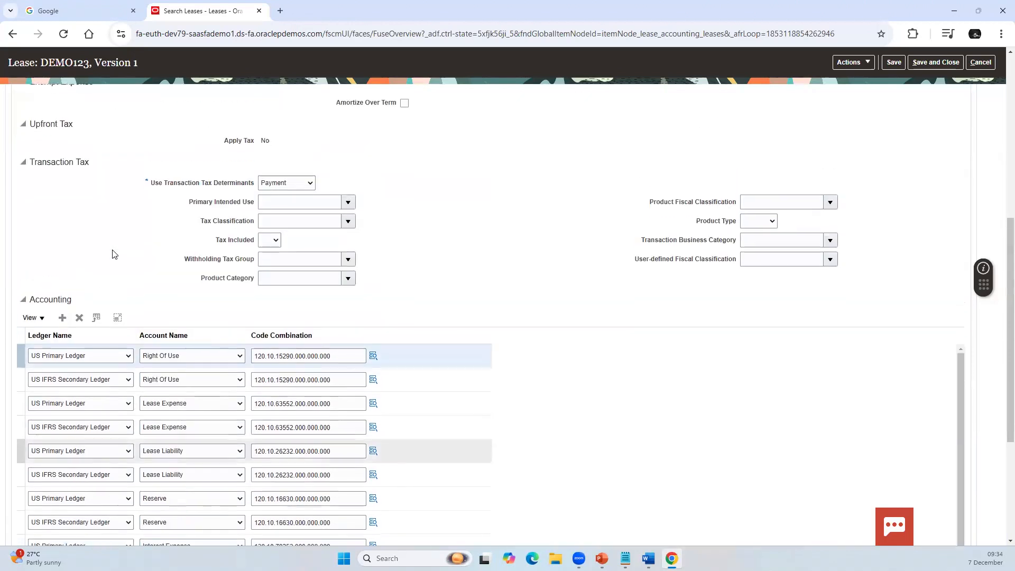
scroll(113, 255, up, 6)
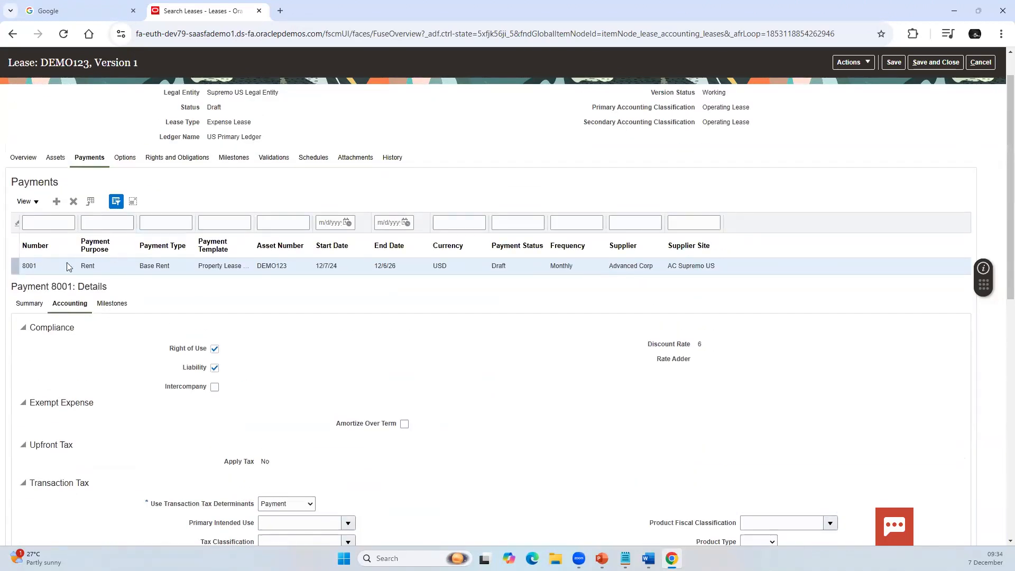
click(119, 307)
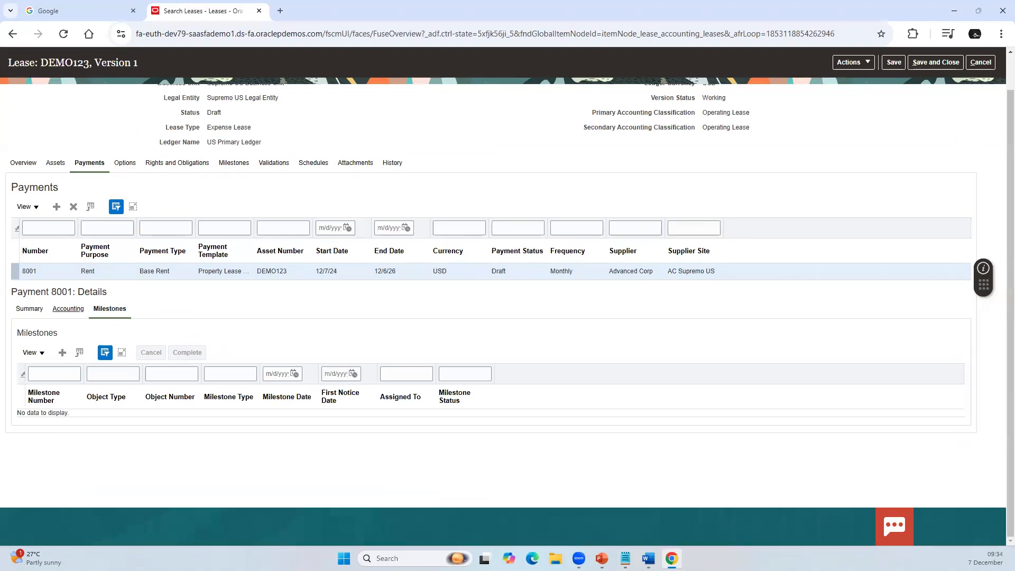
click(30, 310)
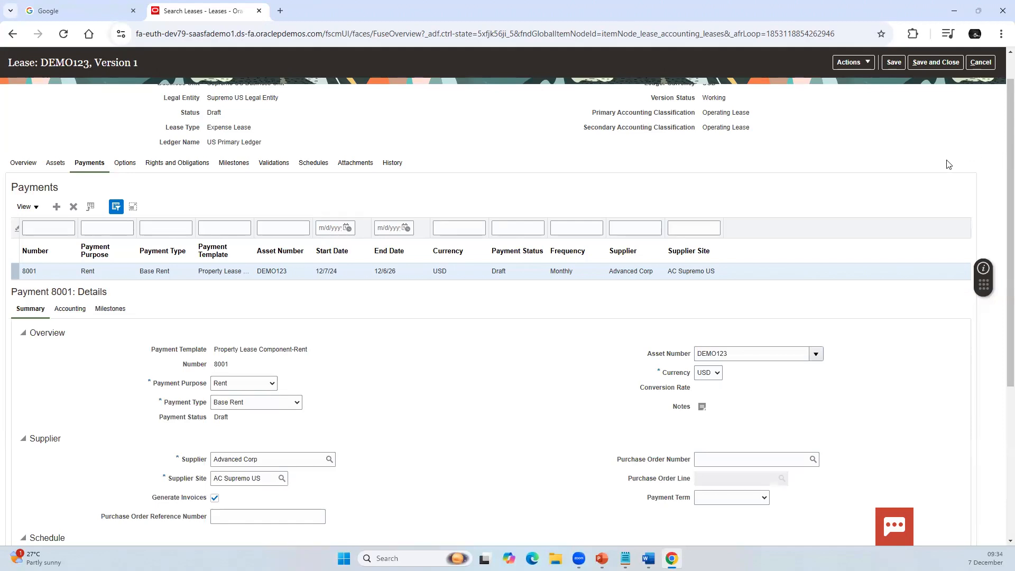
Step: Validate lease DEMO123 and acknowledge the confirmation
scroll(948, 167, up, 2)
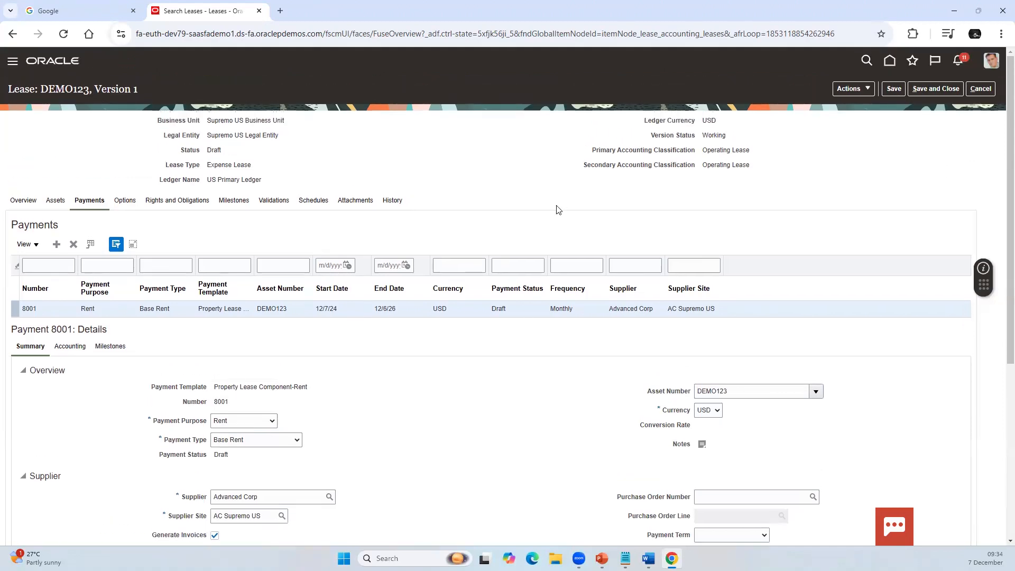
click(865, 88)
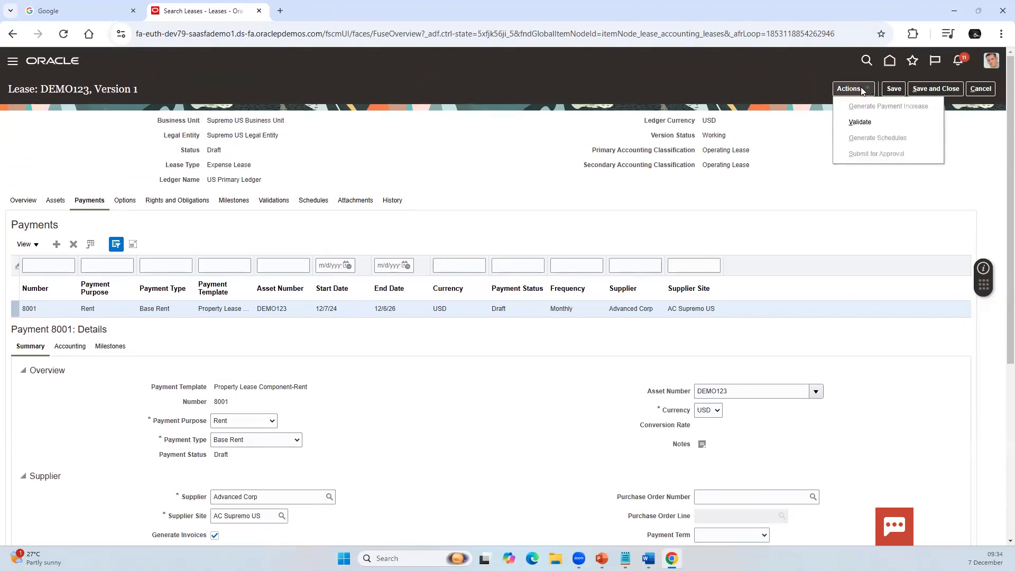
click(865, 118)
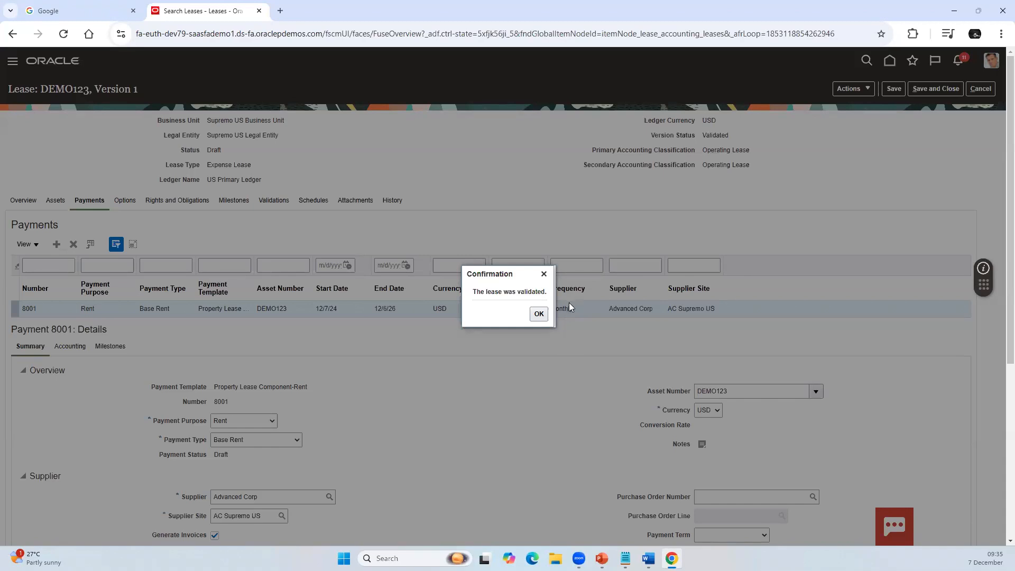
click(537, 314)
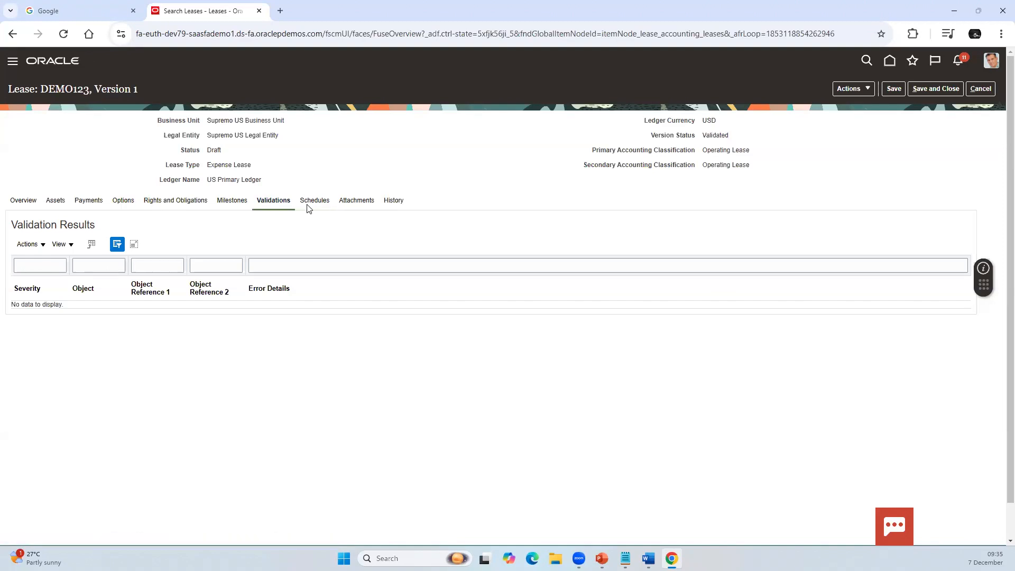
Step: Generate the payment schedules for the validated lease and acknowledge the confirmation
click(868, 90)
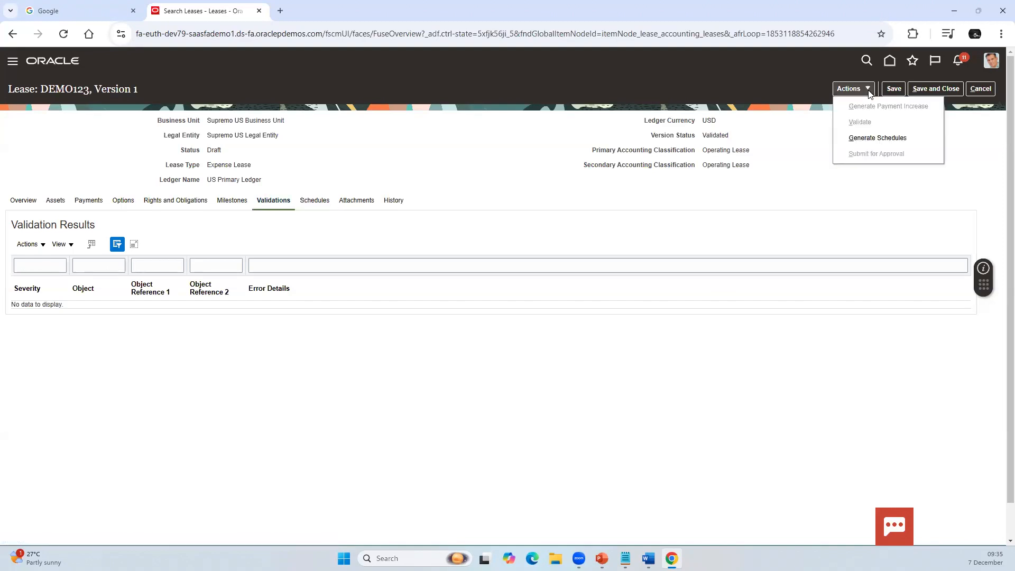
click(879, 138)
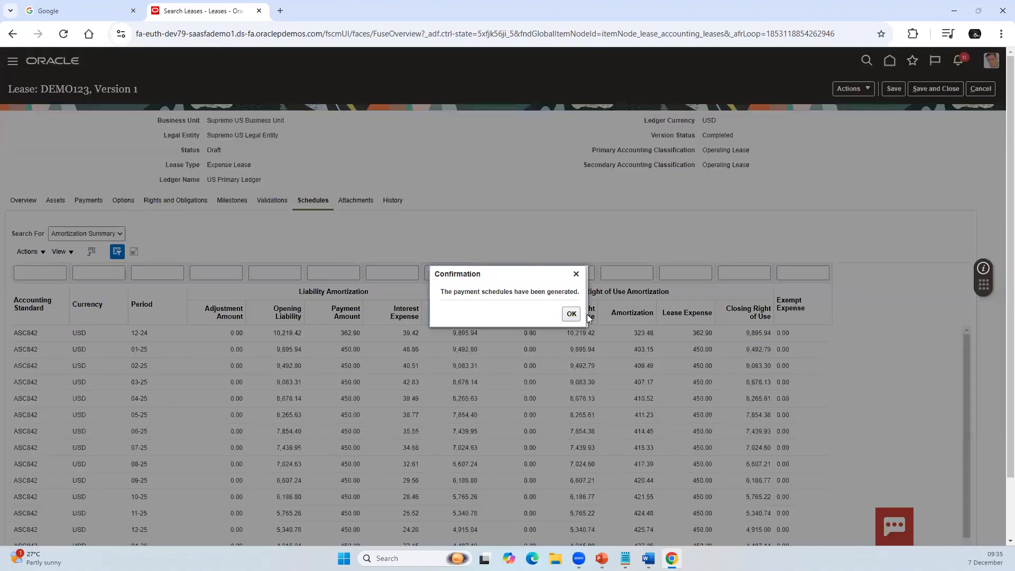
click(570, 314)
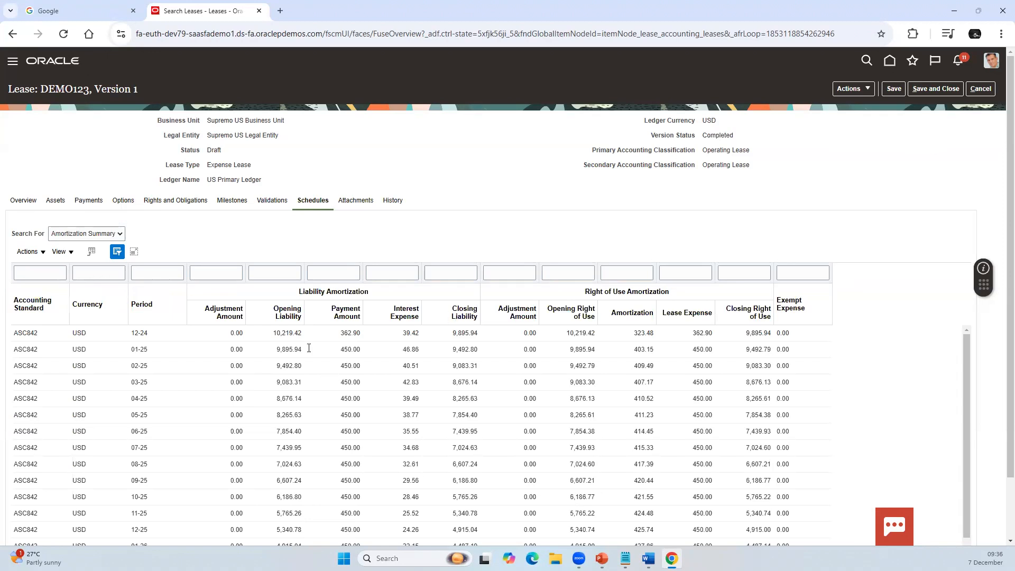
Step: Examine the amortization summary's liability, right of use, payment, interest and amortization amounts across the ASC842 and IFRS16 periods
double_click(285, 333)
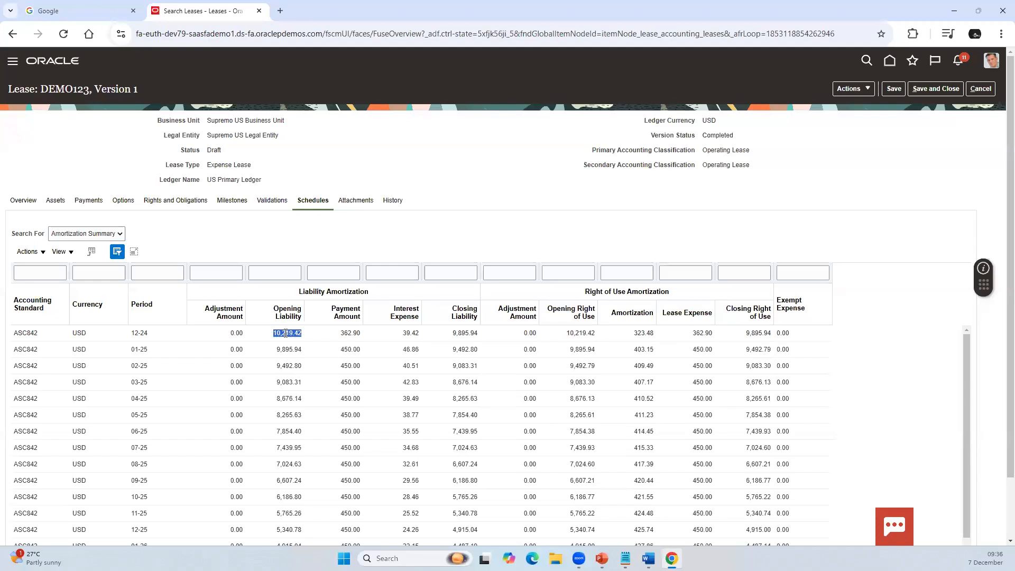
click(287, 368)
double_click(590, 333)
double_click(348, 333)
double_click(410, 333)
click(641, 331)
double_click(640, 331)
click(347, 332)
scroll(708, 400, down, 1)
scroll(687, 380, down, 5)
scroll(669, 360, down, 3)
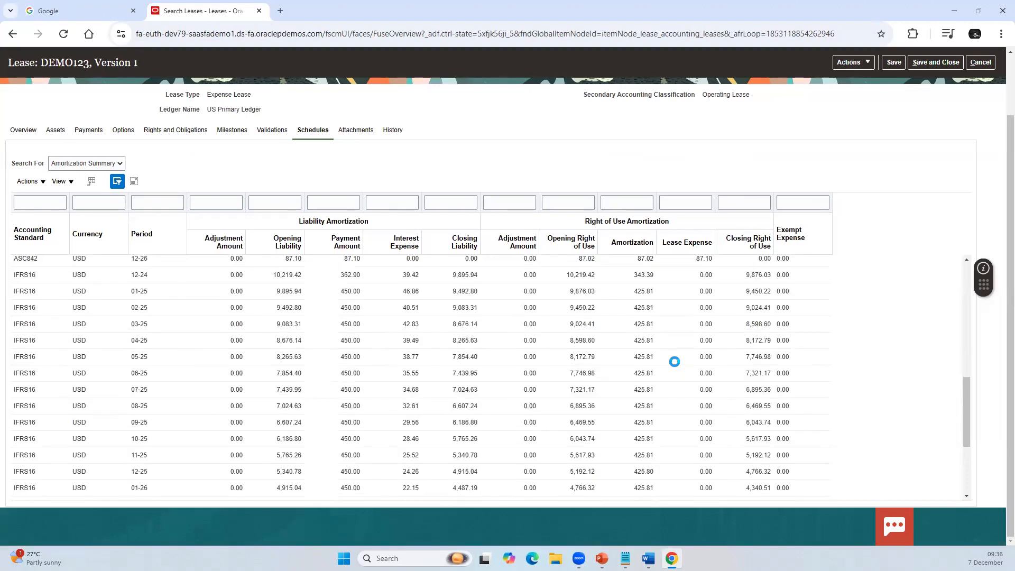
Step: Compare the amortization and lease expense amounts of the ASC842 periods with those of the IFRS16 periods in the amortization summary
scroll(674, 361, up, 1)
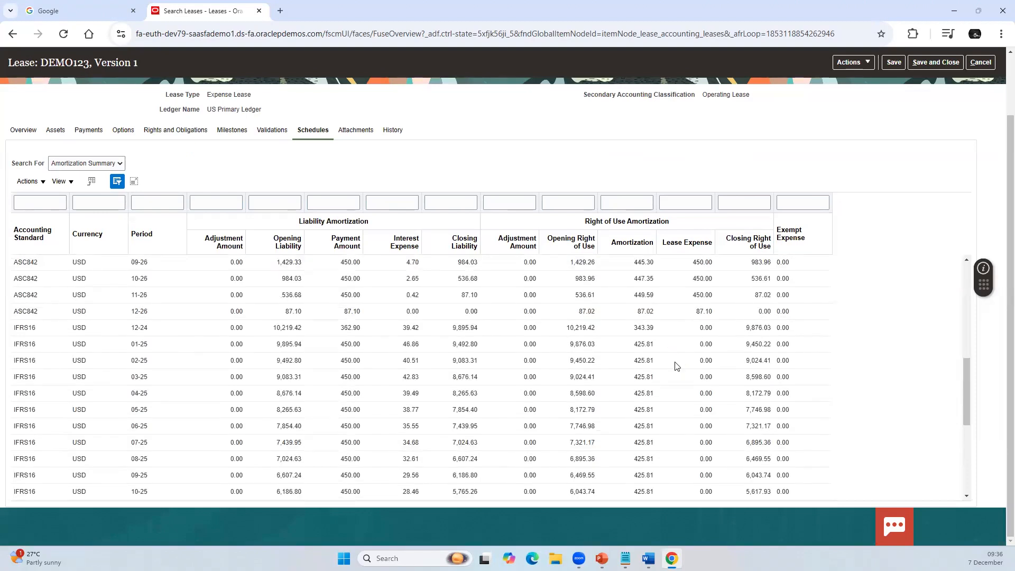
scroll(676, 365, down, 5)
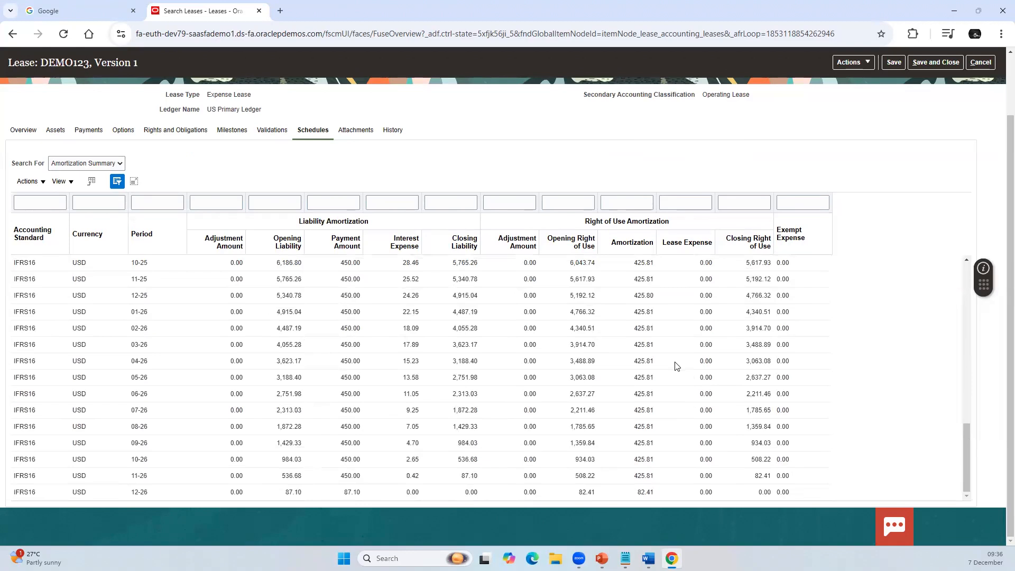
scroll(653, 374, up, 10)
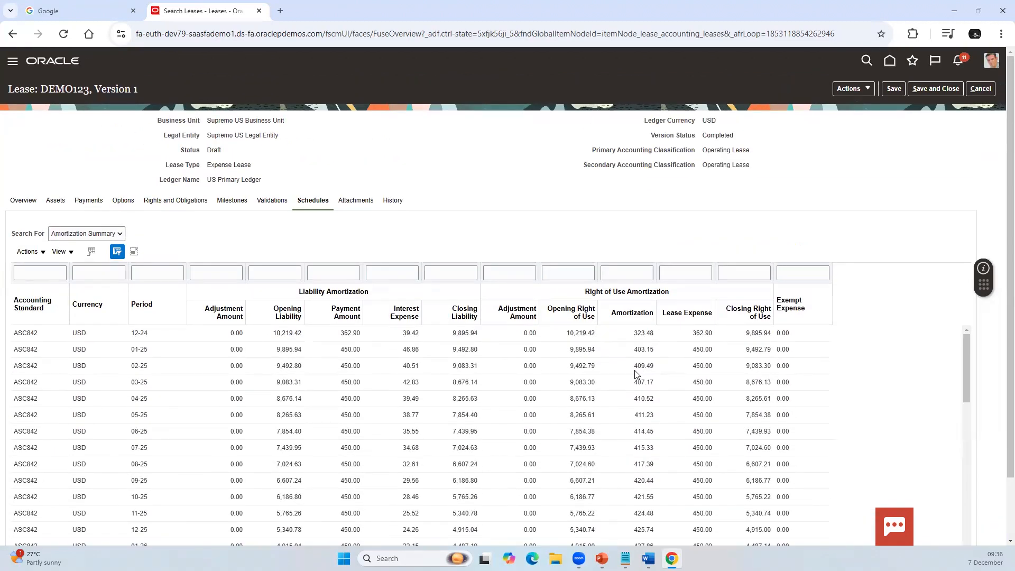
scroll(686, 367, down, 5)
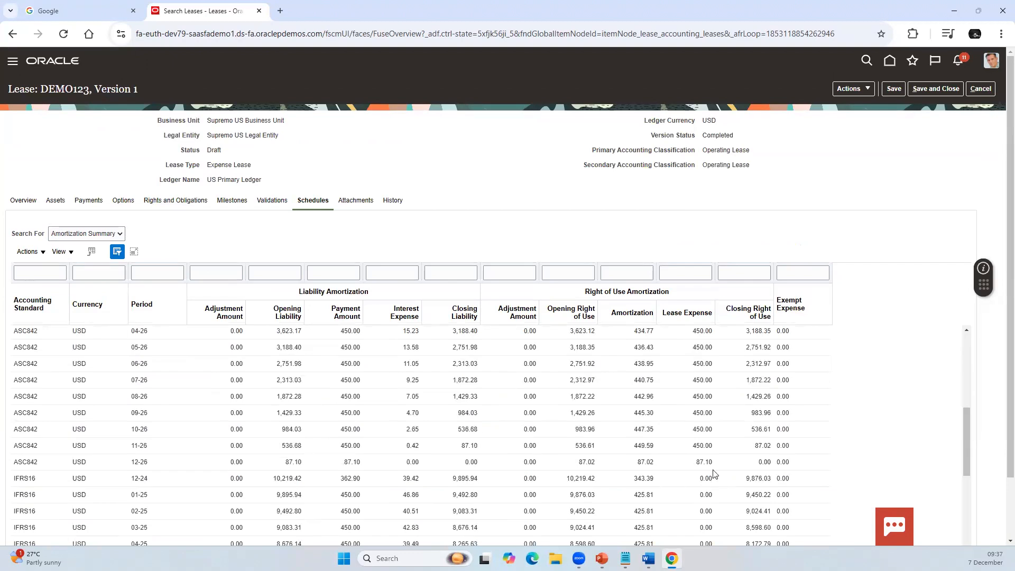
scroll(689, 470, down, 5)
scroll(672, 410, up, 10)
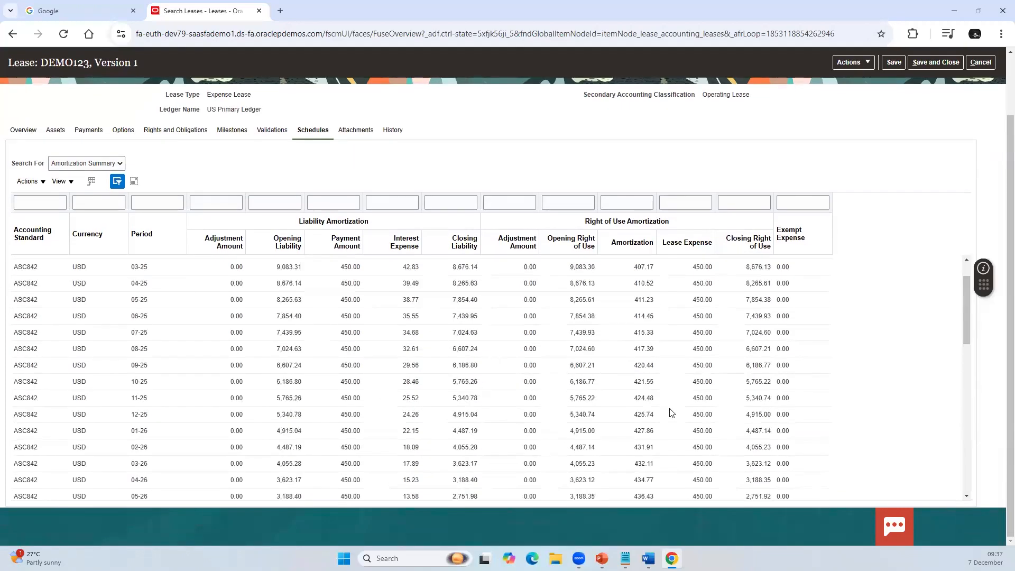
Step: Display the payment schedules of lease DEMO123 and review the amounts and due dates across all periods
click(120, 233)
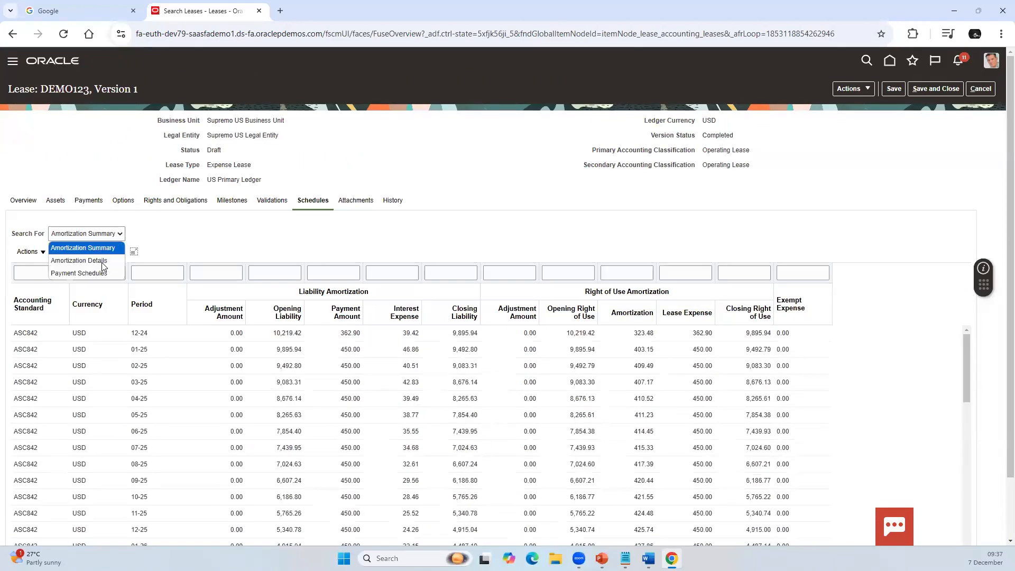
click(102, 273)
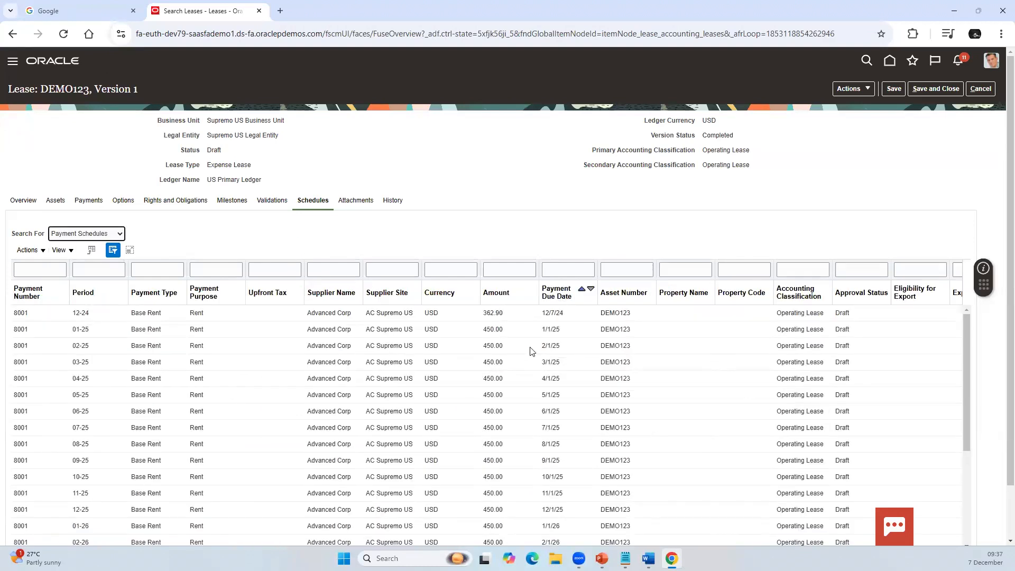
scroll(532, 360, down, 2)
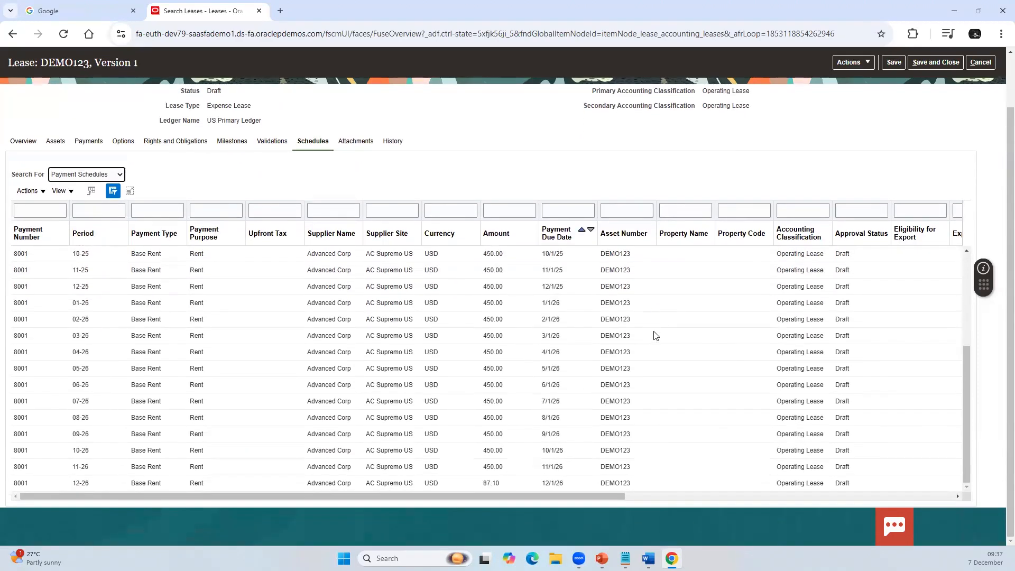
scroll(839, 302, up, 4)
scroll(839, 303, up, 1)
Step: Submit lease DEMO123 for approval and acknowledge the confirmation
click(861, 91)
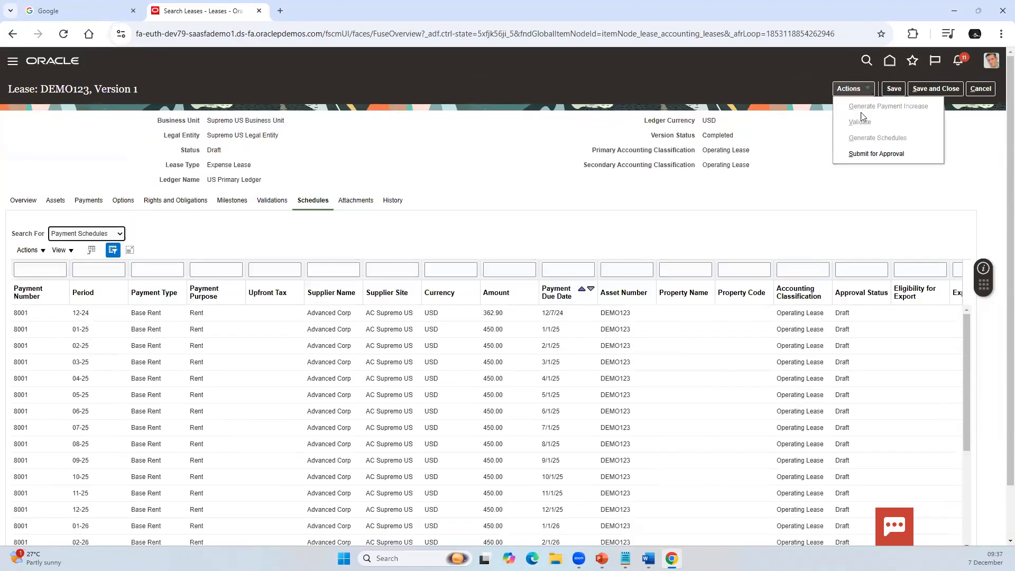
click(868, 153)
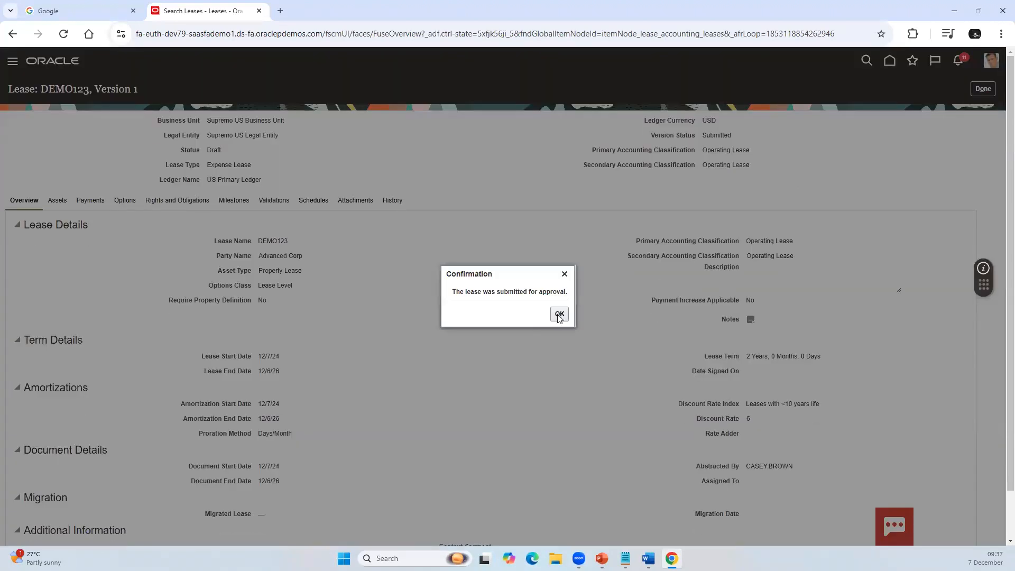
click(558, 315)
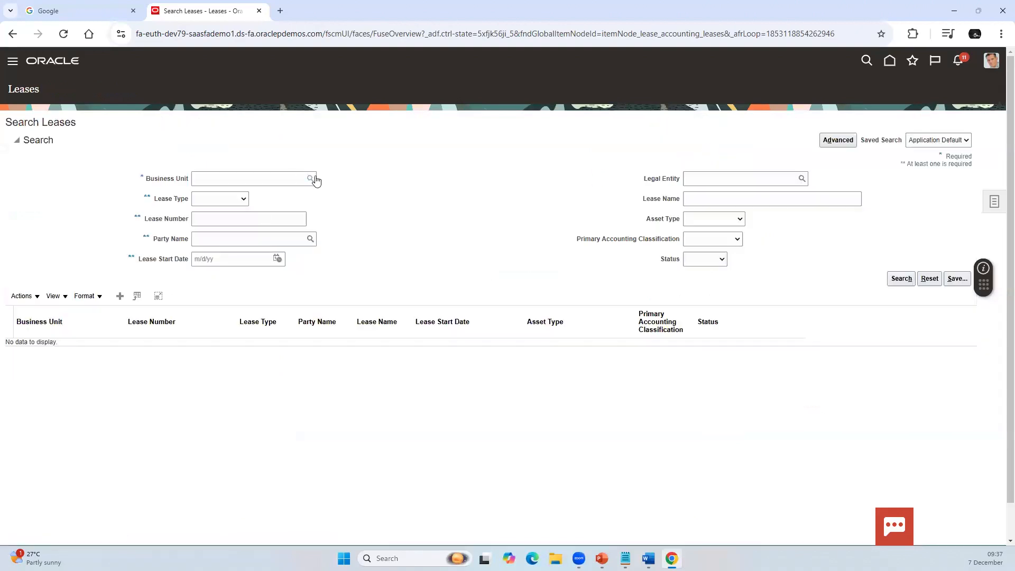
Step: Set the lease search's business unit to Supremo US Business Unit
click(271, 181)
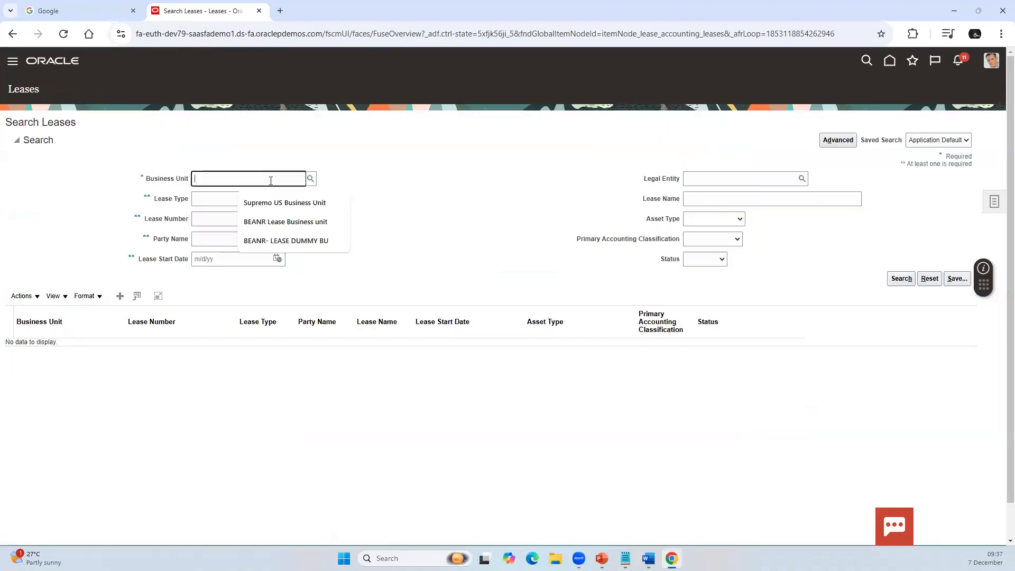
text(S)
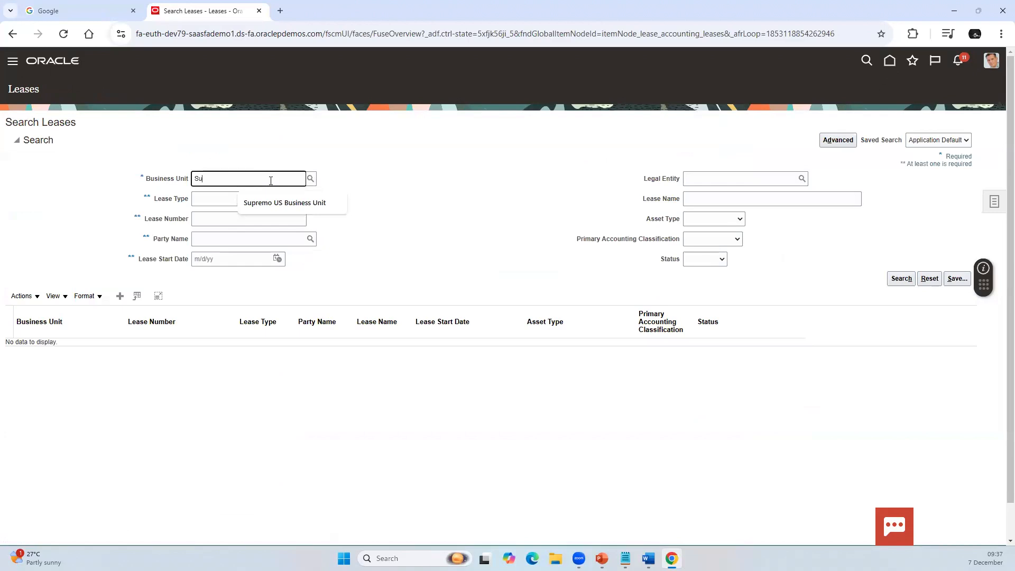
text(u)
click(270, 204)
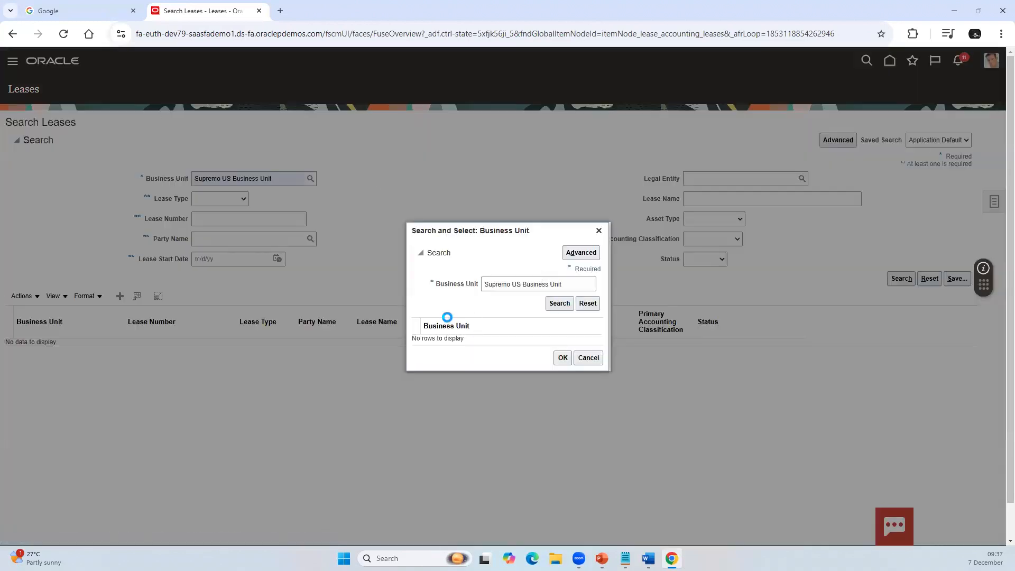
click(451, 337)
click(562, 362)
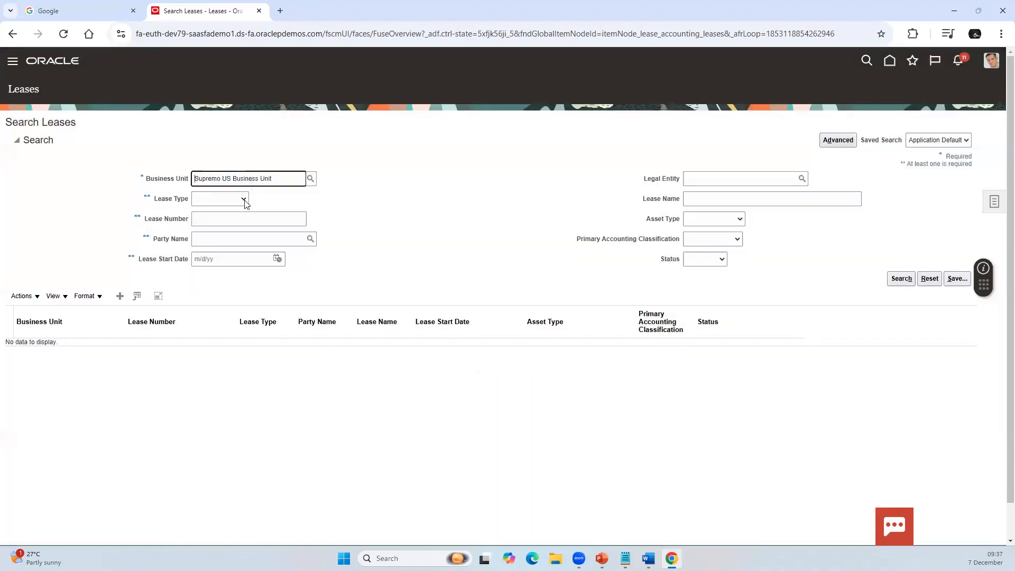
Step: Search for leases of type Expense Lease with lease number SRK and open lease SRK123
click(245, 200)
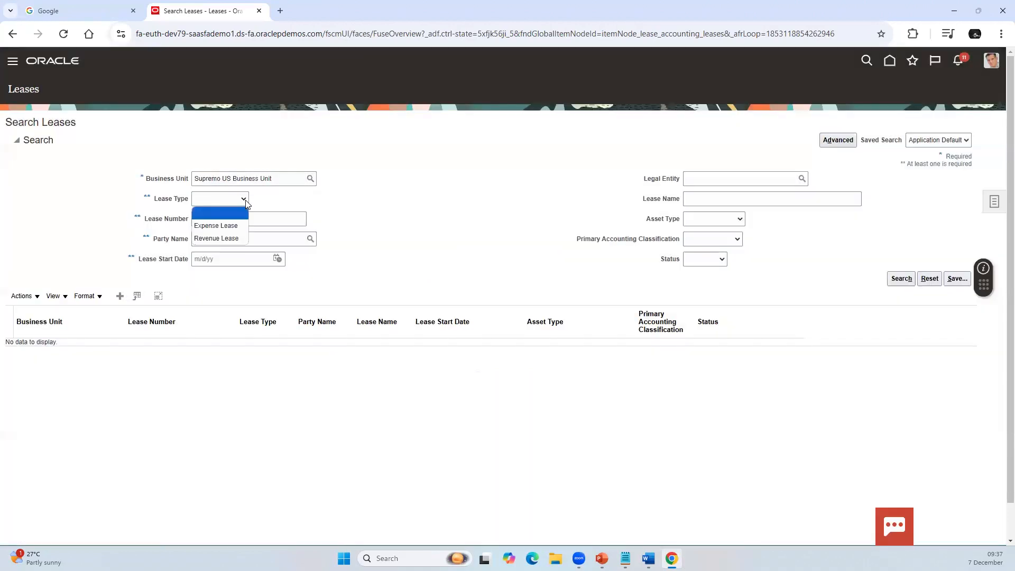
click(236, 226)
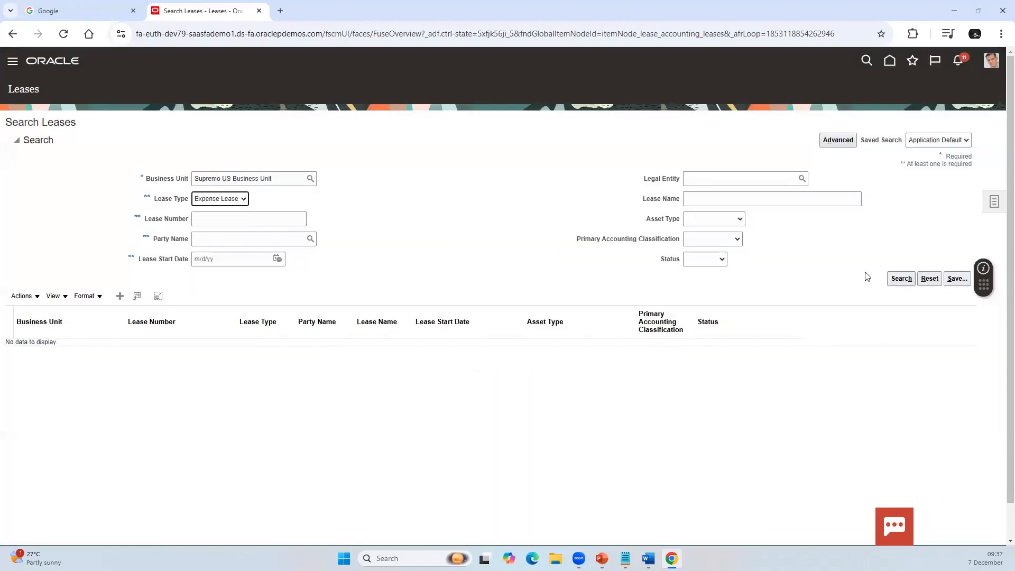
click(206, 218)
text(SRK)
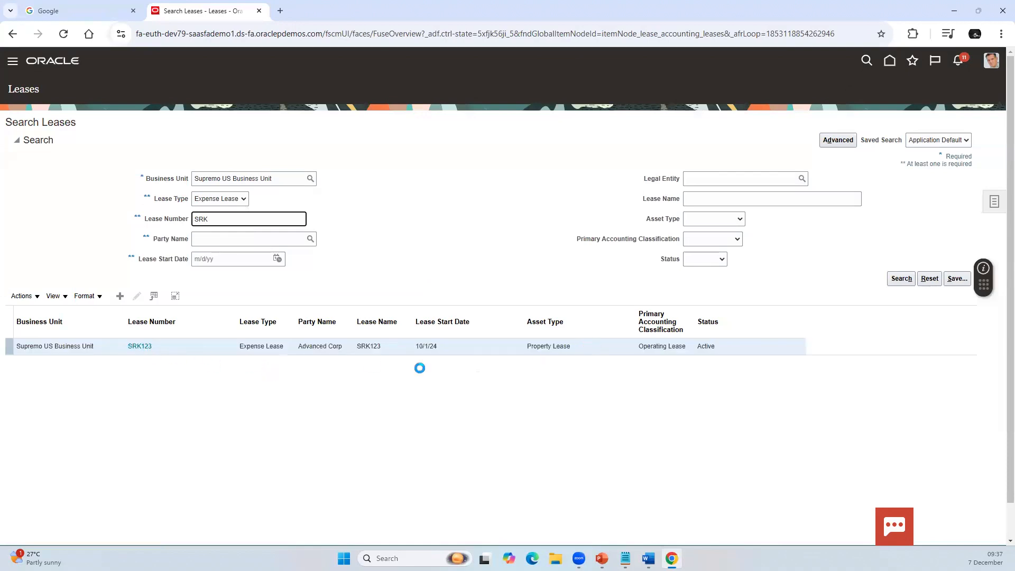
click(140, 347)
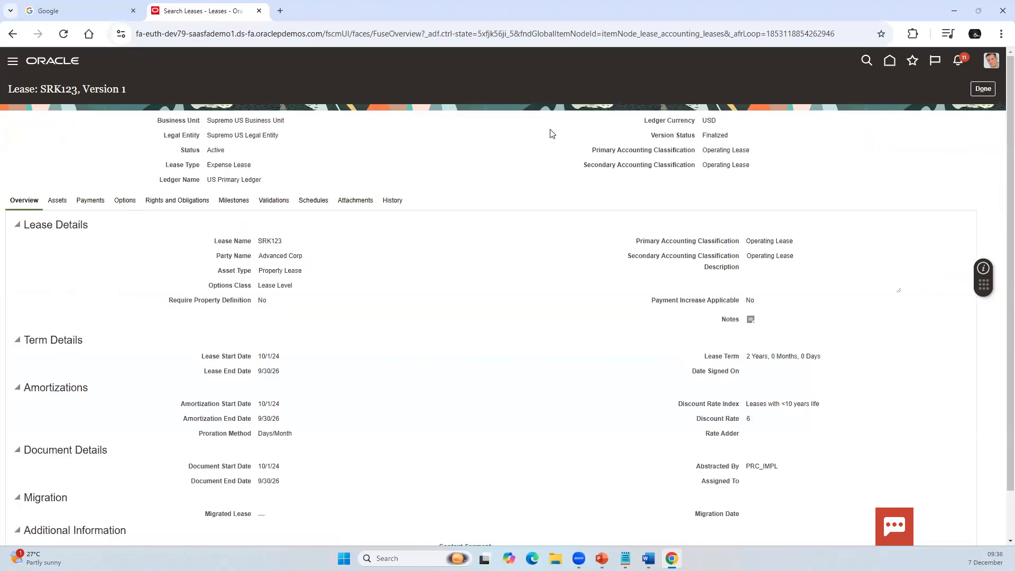
Step: Display the schedules of lease SRK123 and try to open its Lease Details Report spreadsheet
click(319, 202)
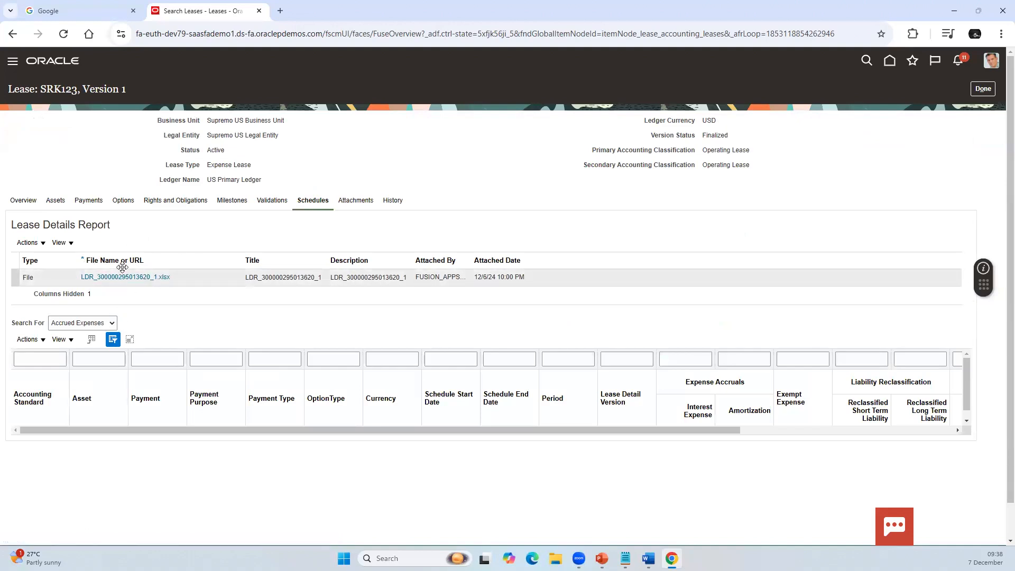
click(160, 284)
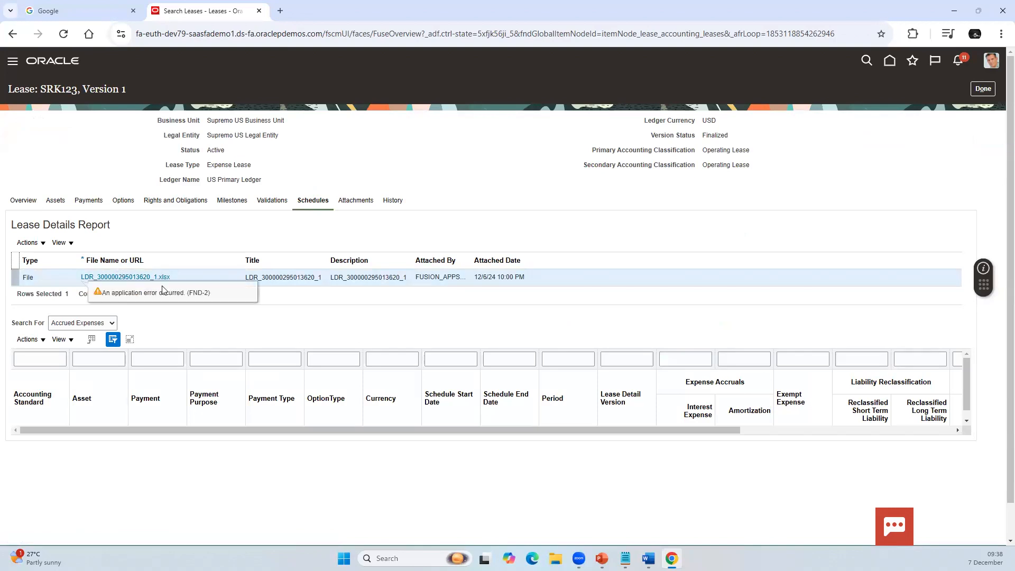
click(136, 278)
triple_click(134, 299)
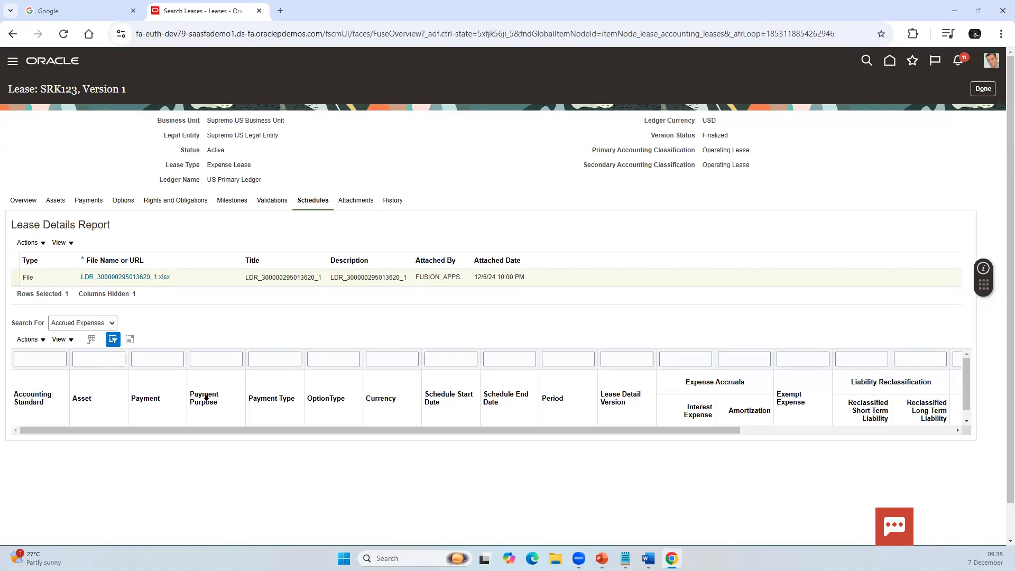
Step: Switch the schedule search from accrued expenses to Payment Schedules and review the payments of lease SRK123
click(96, 324)
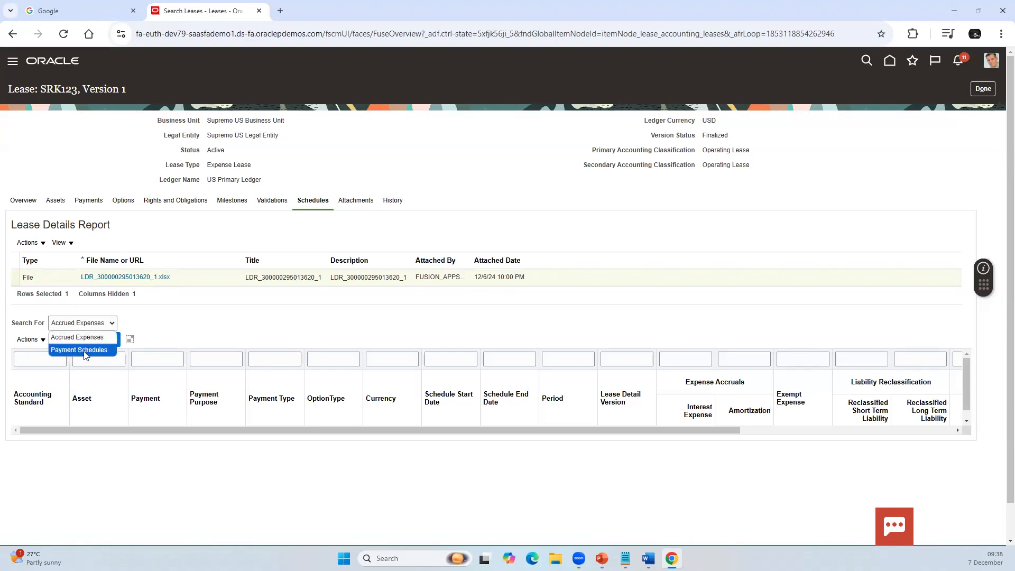
click(79, 350)
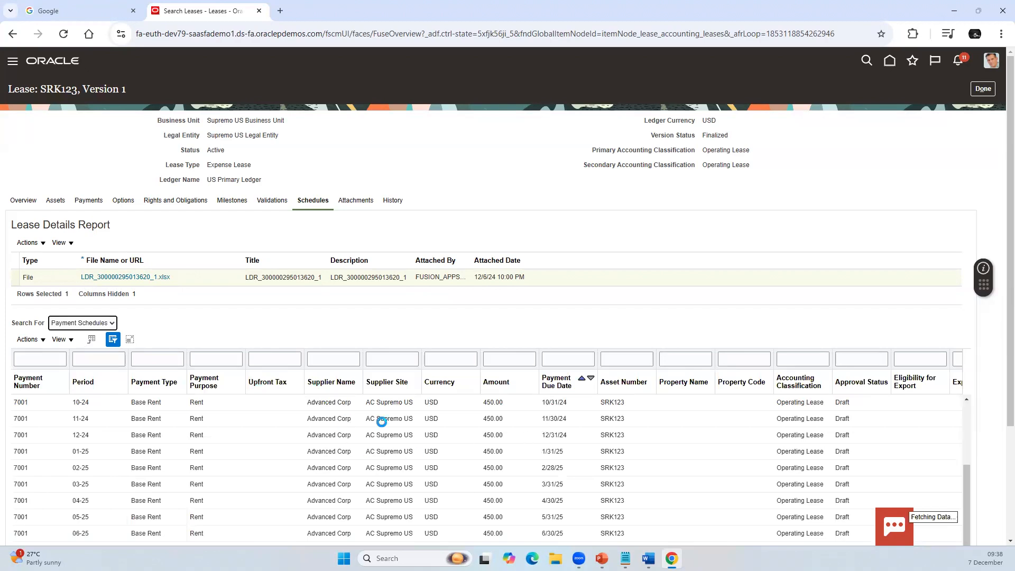
scroll(380, 419, down, 2)
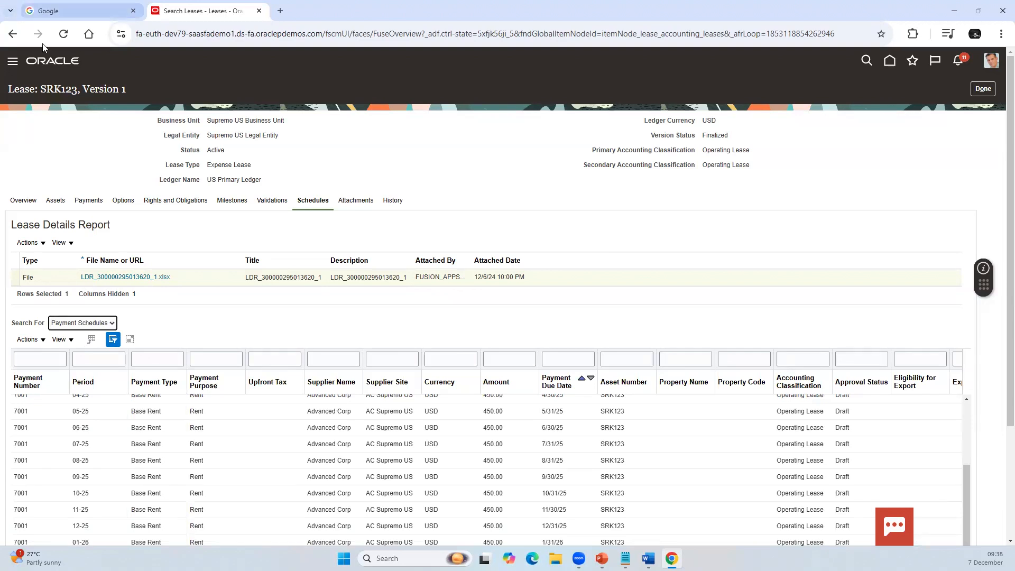
Step: Reload the lease page and try again to open the Lease Details Report spreadsheet
click(62, 33)
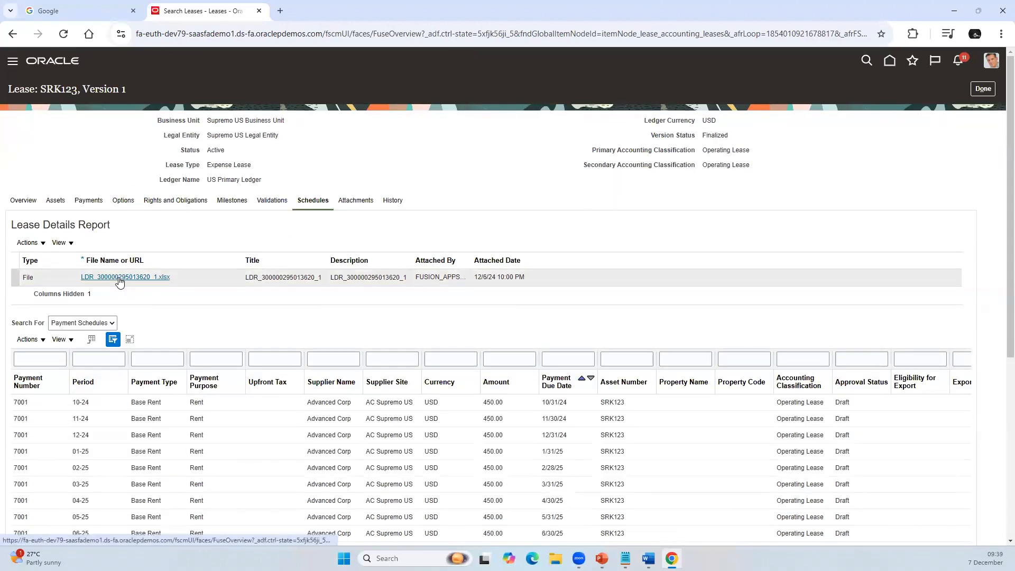
click(111, 280)
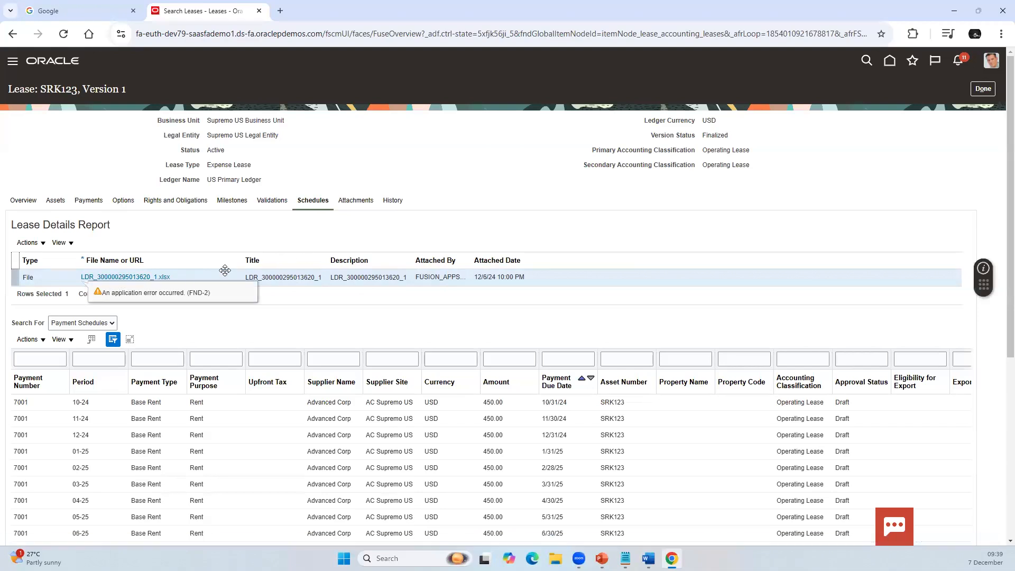
click(191, 311)
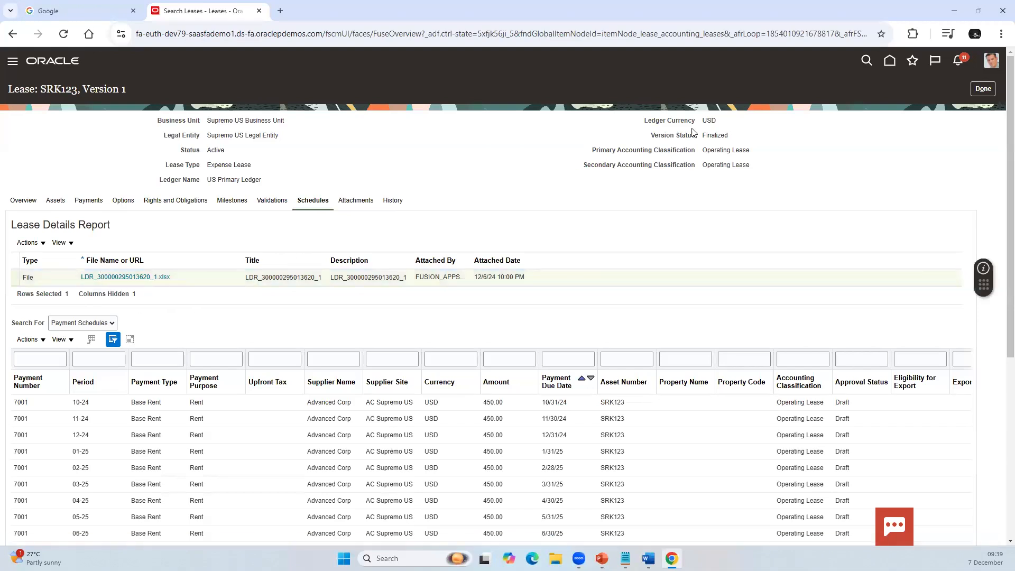
Step: Close lease SRK123 and display the list of lease accounting tasks
click(982, 89)
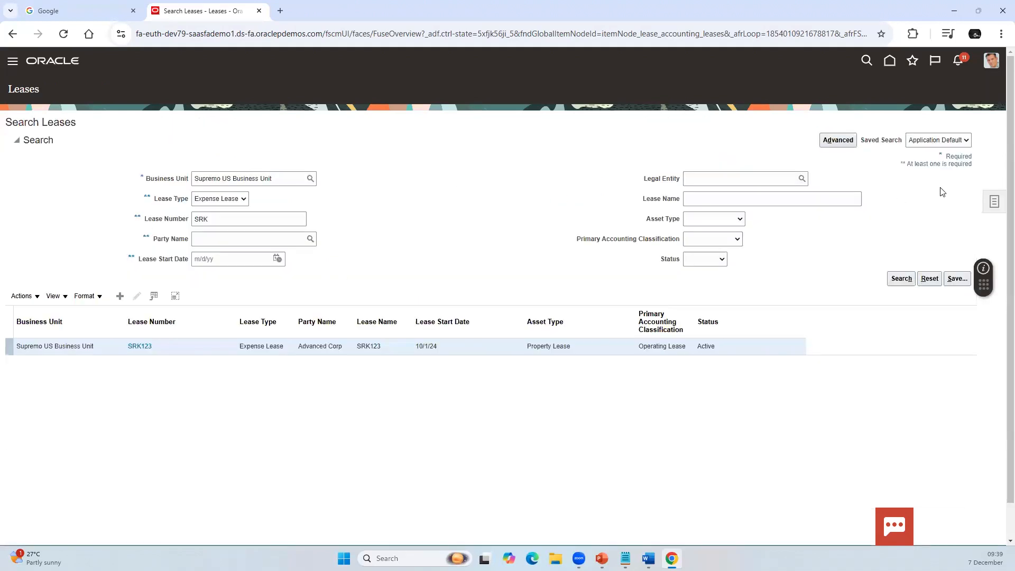
click(994, 201)
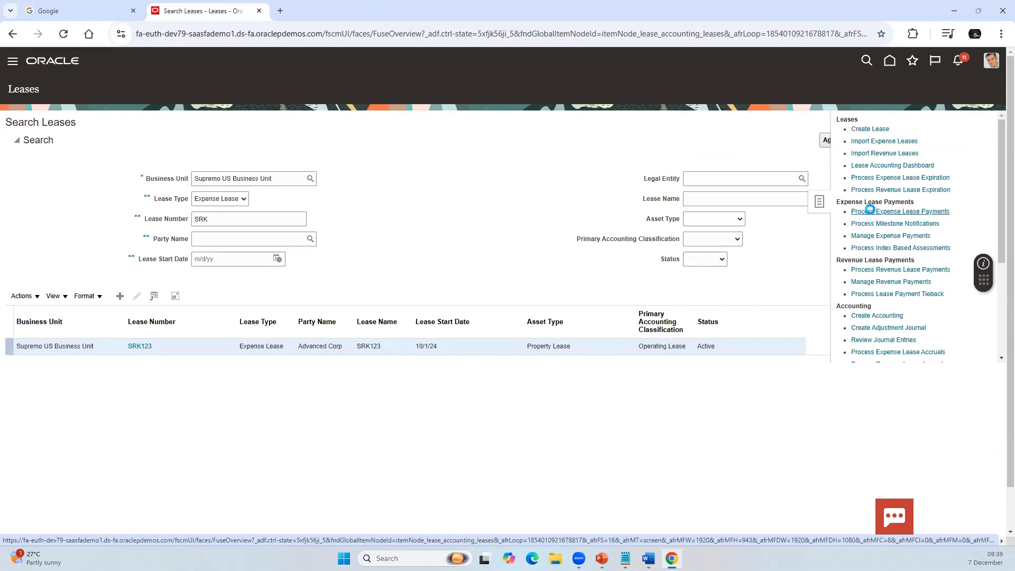
Step: Try to start the Process Expense Lease Payments task and cancel its submission page
click(904, 213)
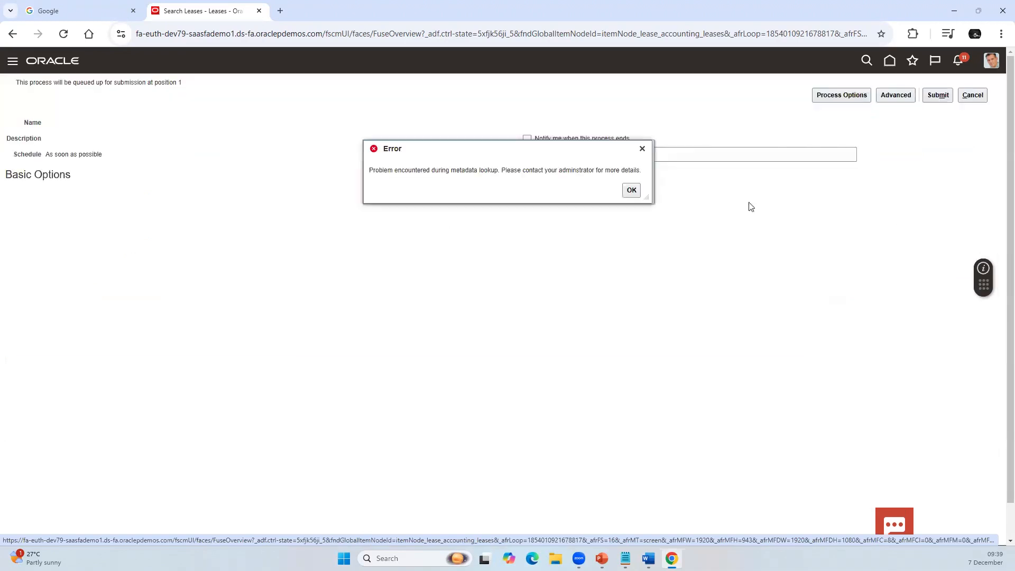
click(632, 191)
click(972, 97)
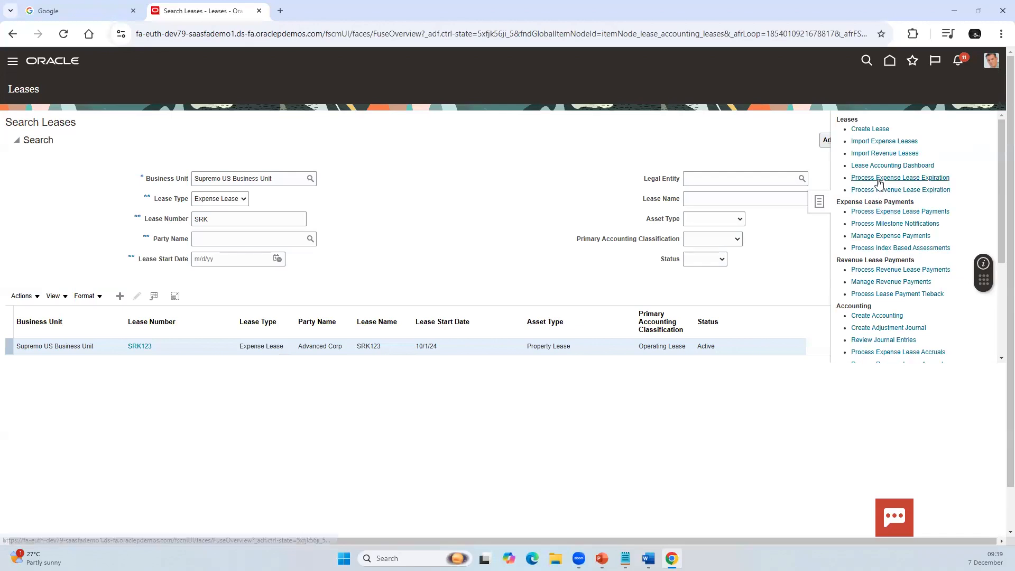
Step: Retry the Process Expense Lease Payments task and highlight the text of the error message
click(881, 236)
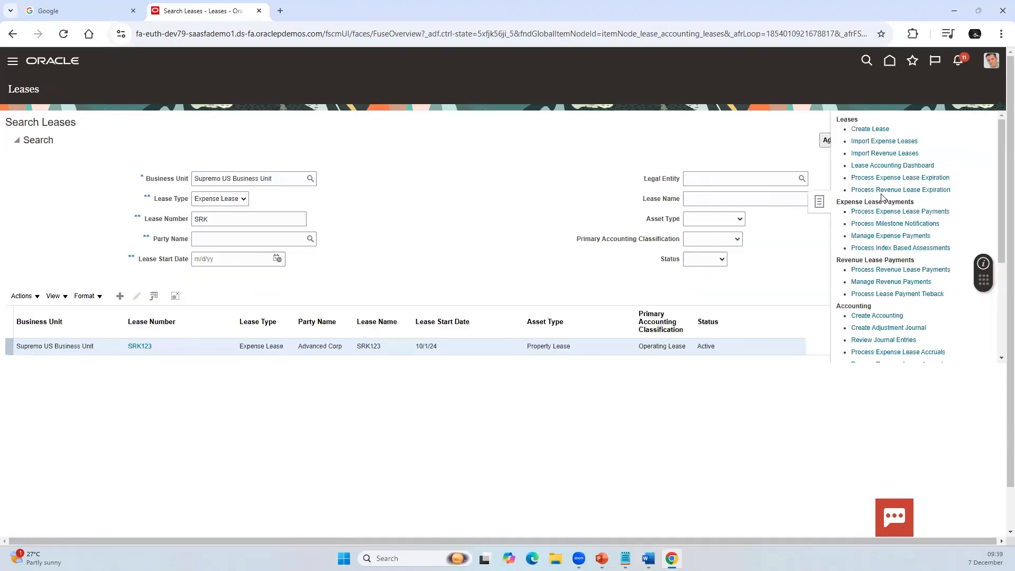
click(879, 212)
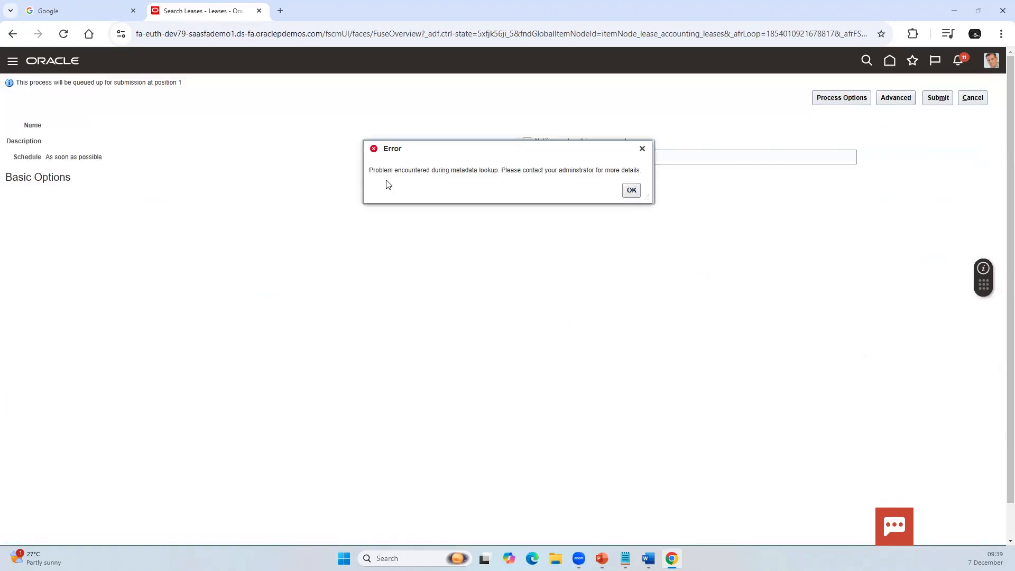
drag(368, 171, 651, 172)
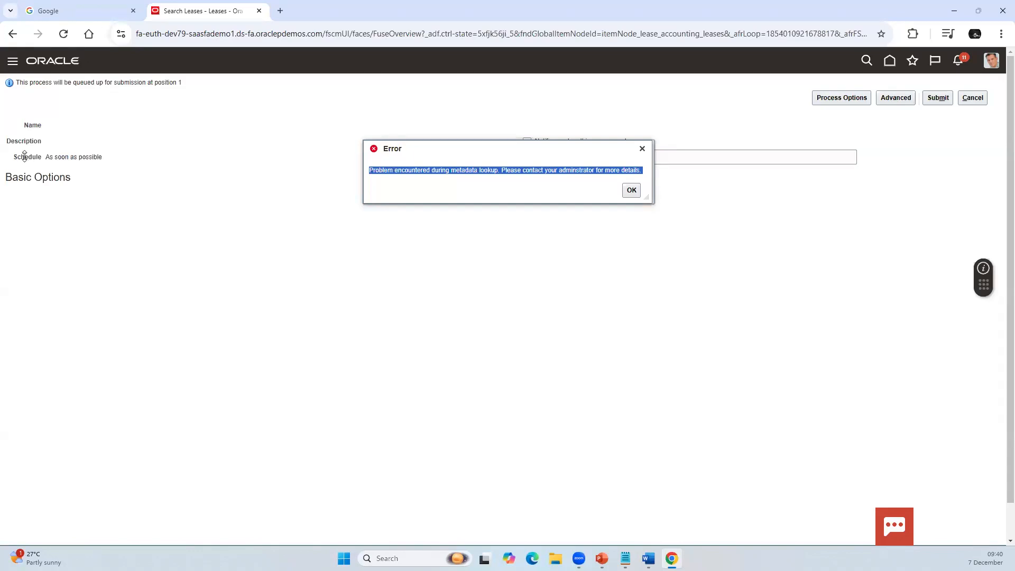
Step: Dismiss the error, cancel the process submission, and list the business unit's expense leases without a lease number filter
click(632, 190)
click(973, 97)
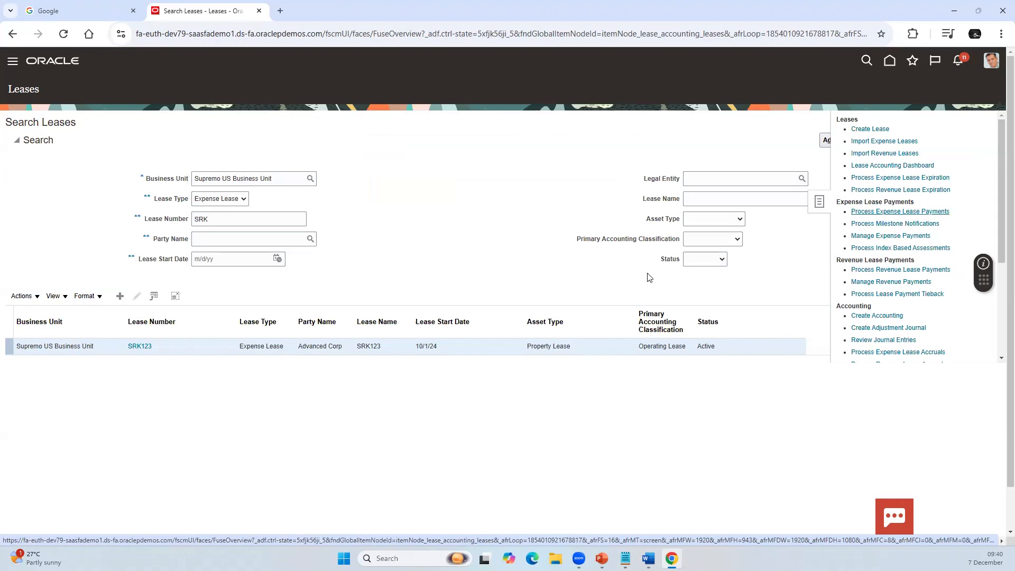
double_click(258, 220)
key(BackSpace)
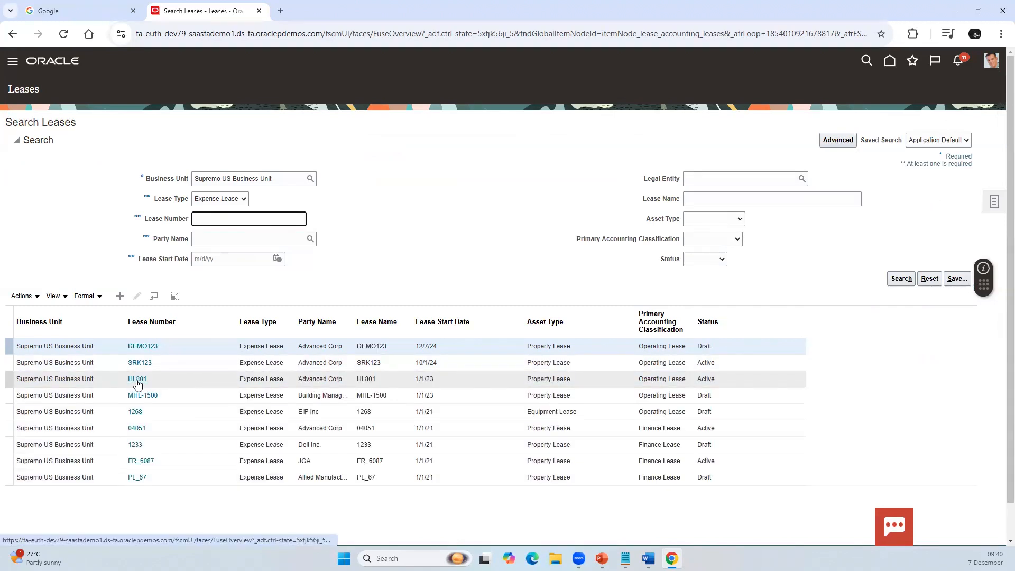
Step: Open the schedules of lease HL801 and try to open its Lease Details Report spreadsheet
click(138, 381)
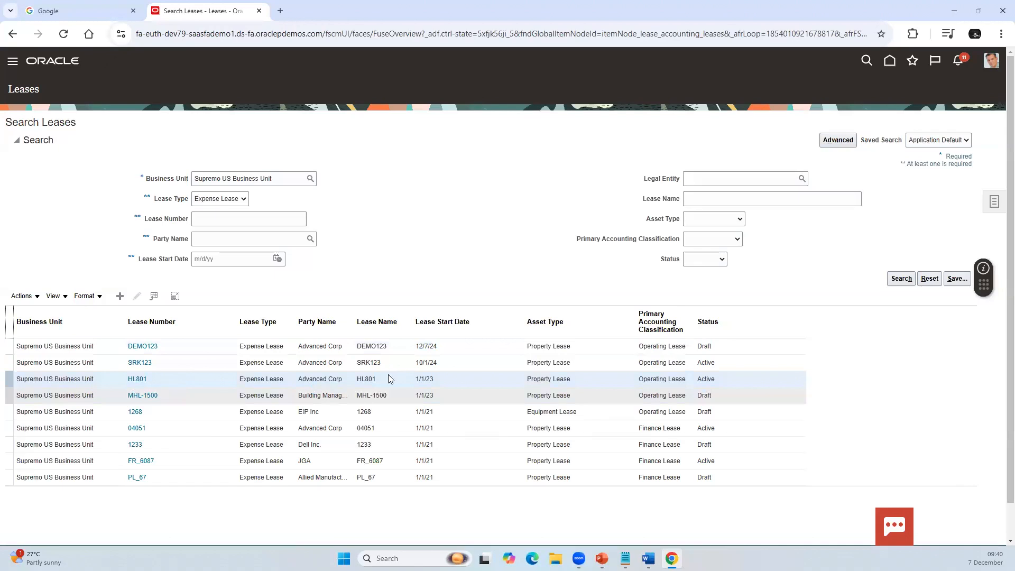
click(320, 204)
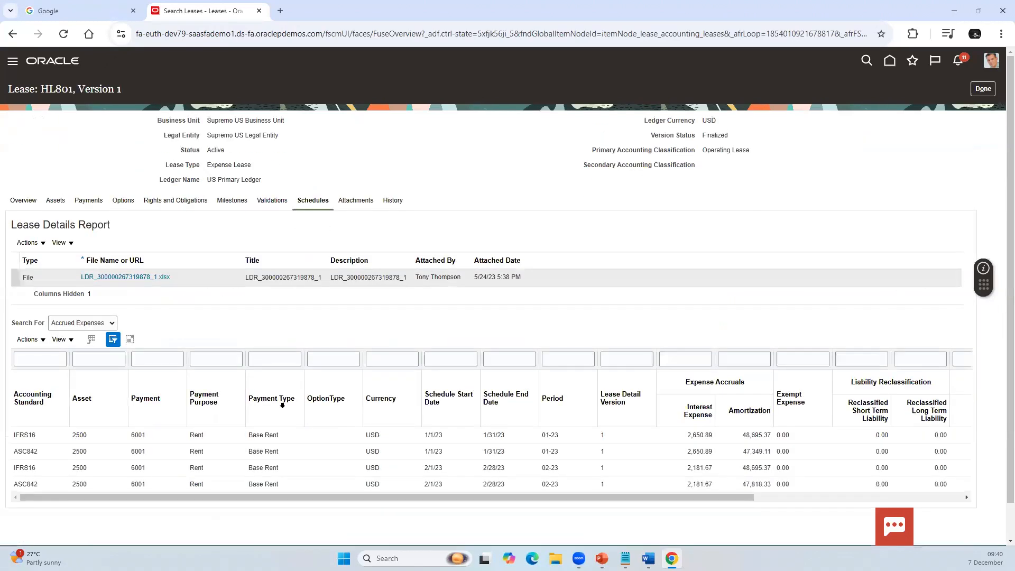
scroll(158, 402, down, 1)
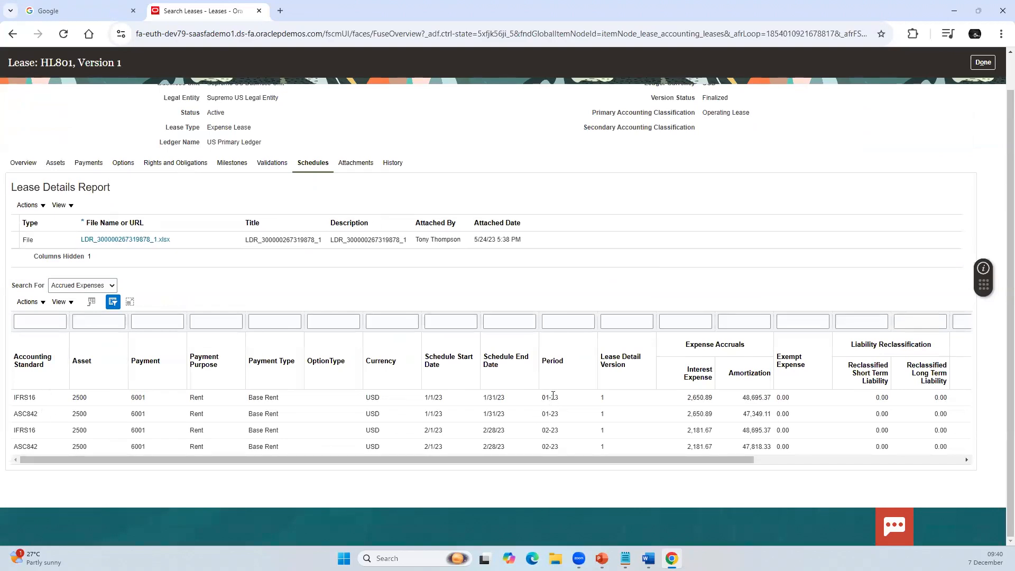
click(141, 240)
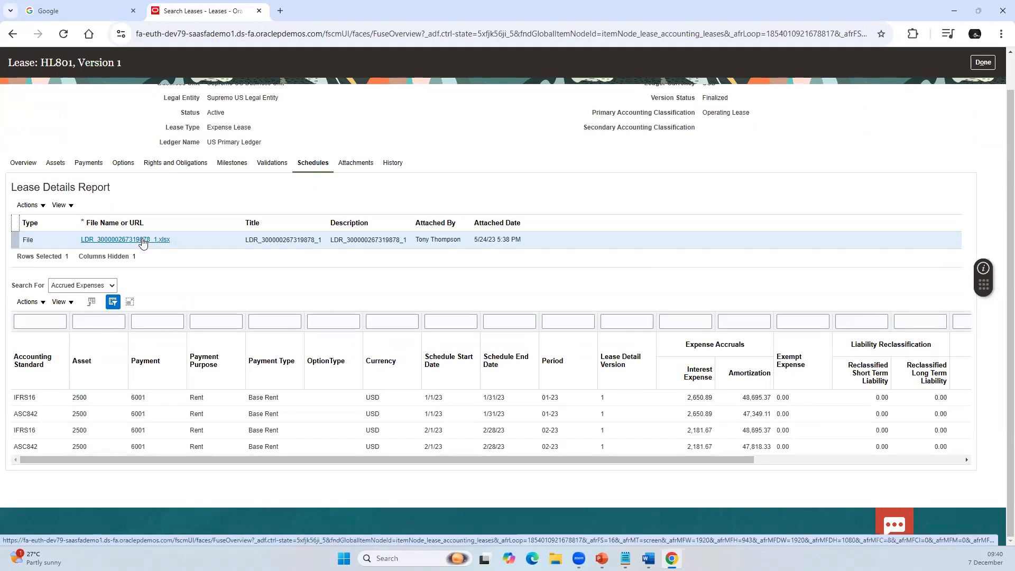
click(142, 241)
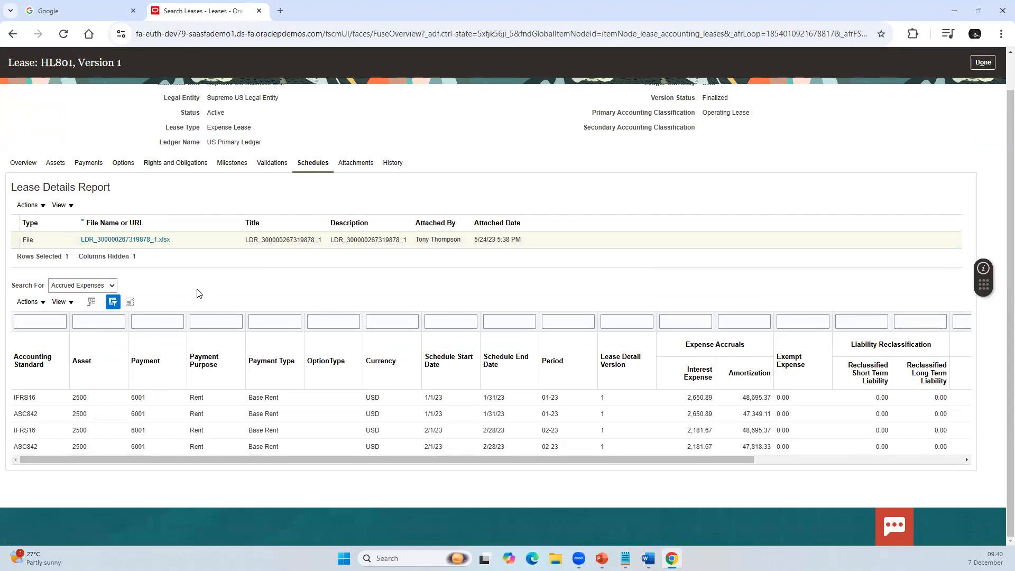
Step: Switch the schedule view to Payment Schedules and examine the approval, export and invoice columns
click(95, 286)
click(118, 313)
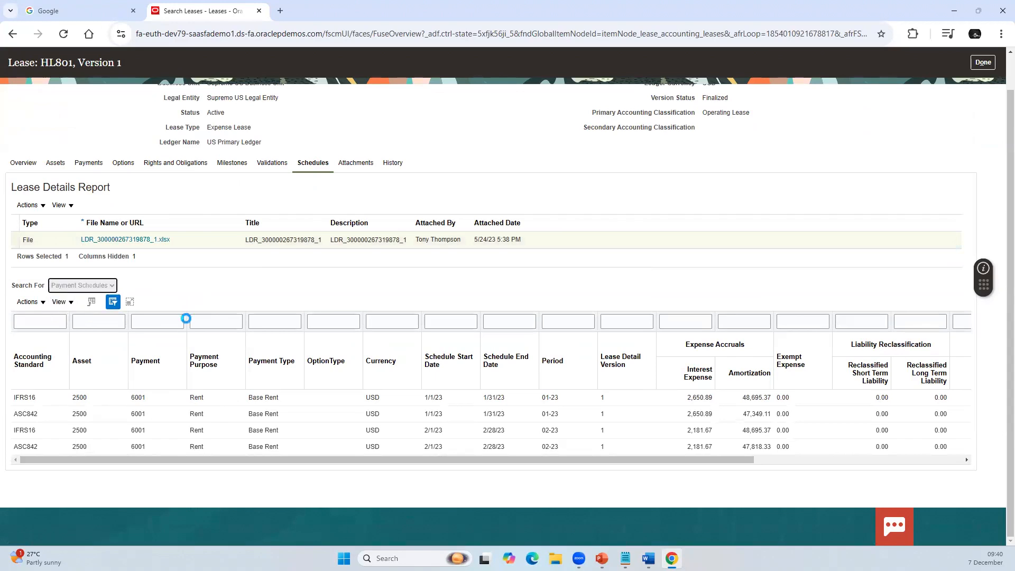
scroll(555, 308, down, 2)
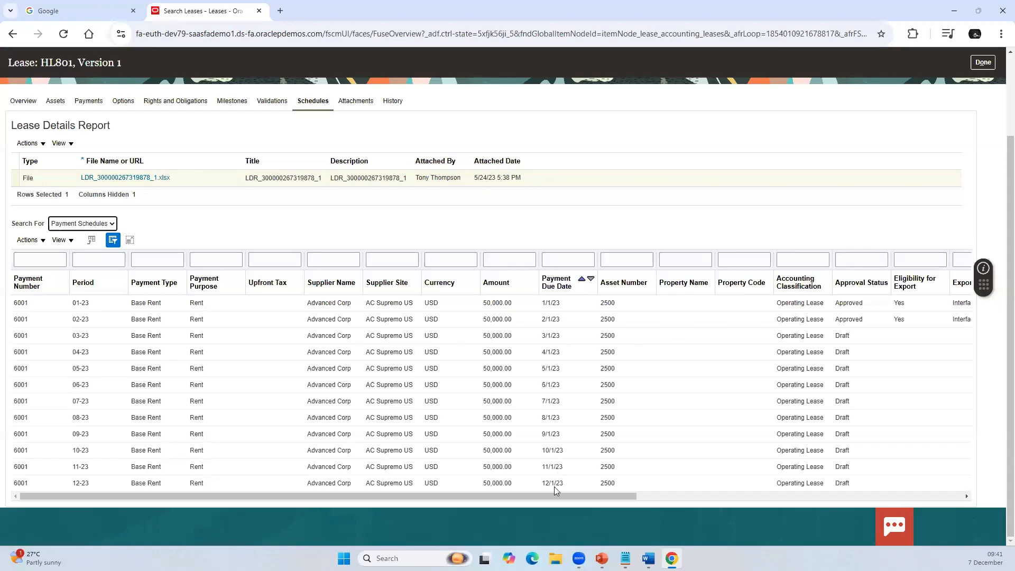
drag(561, 501, 636, 506)
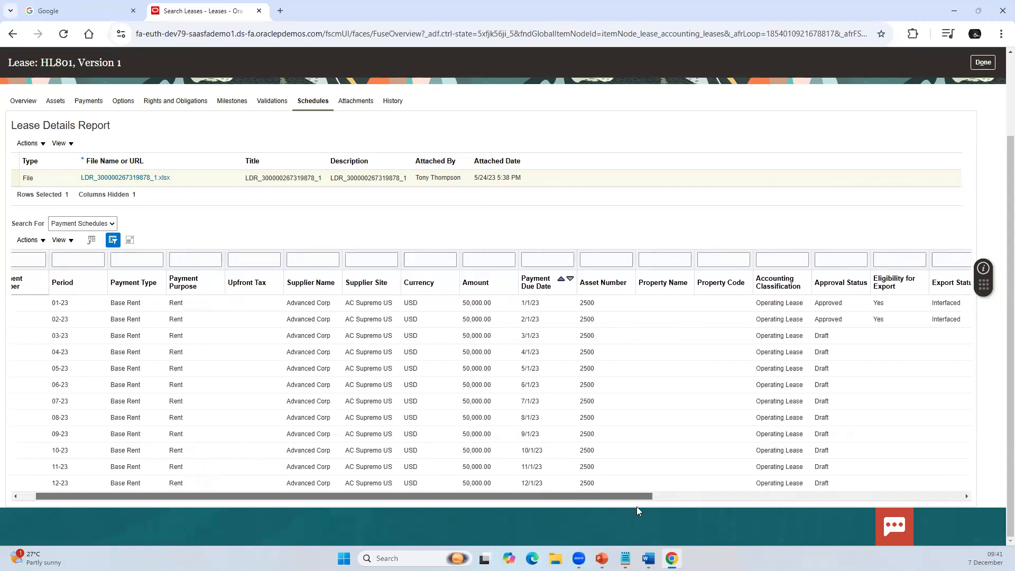
drag(727, 525, 917, 540)
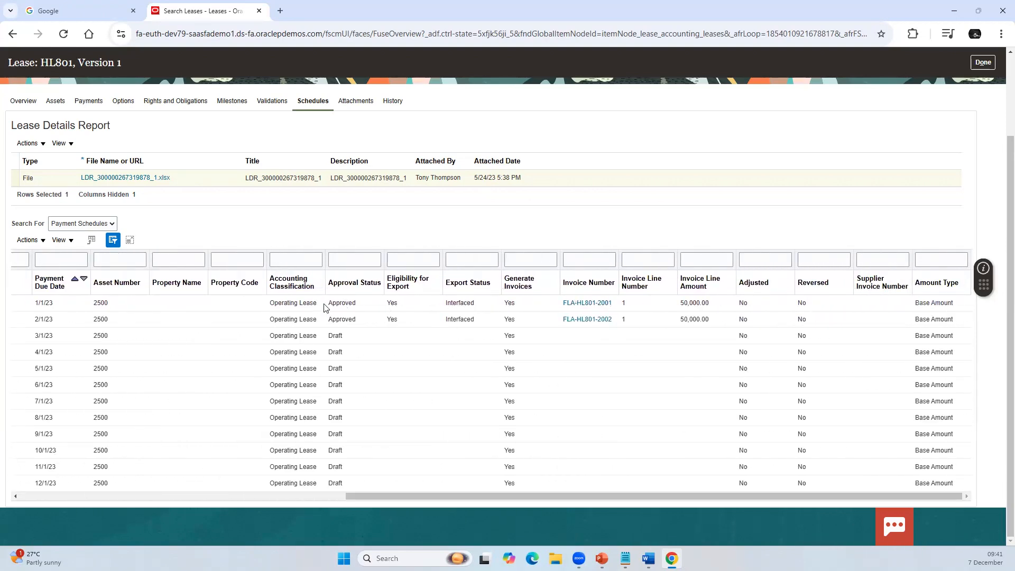
Step: Open the invoice generated for the 1/1/23 payment, review its item and tax lines, and close it
click(588, 304)
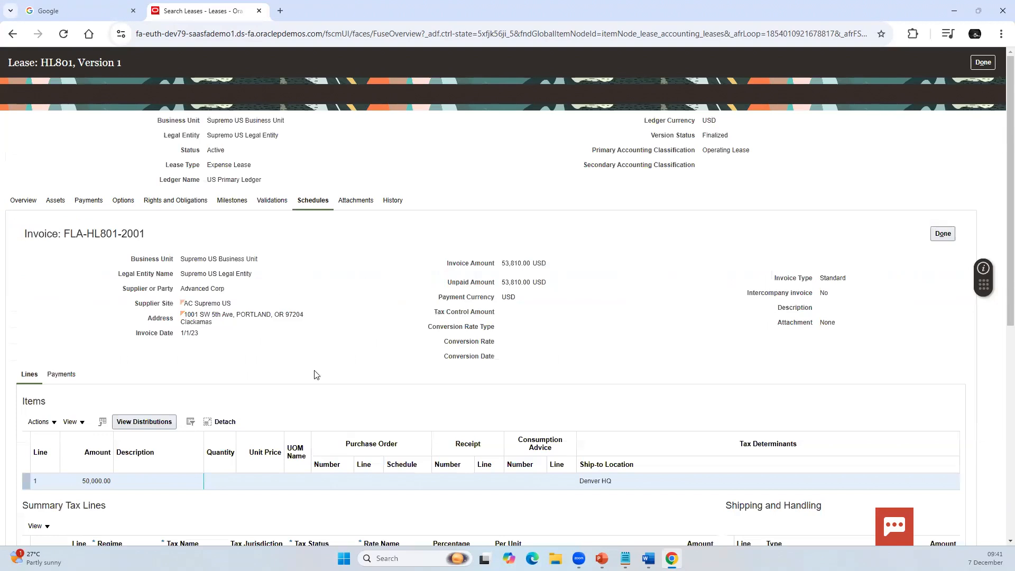
scroll(407, 337, down, 5)
scroll(407, 336, up, 3)
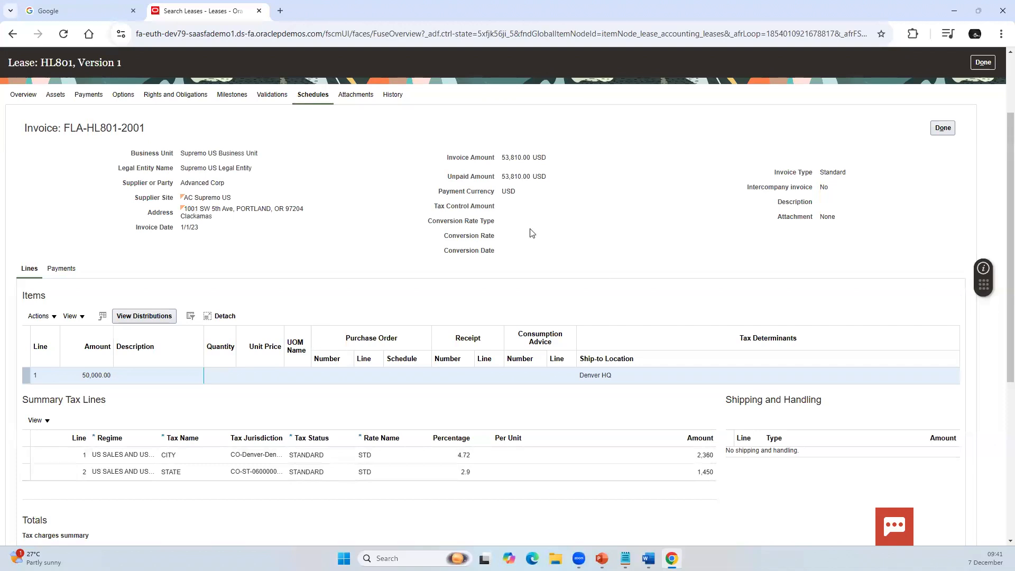
scroll(788, 264, up, 2)
click(942, 233)
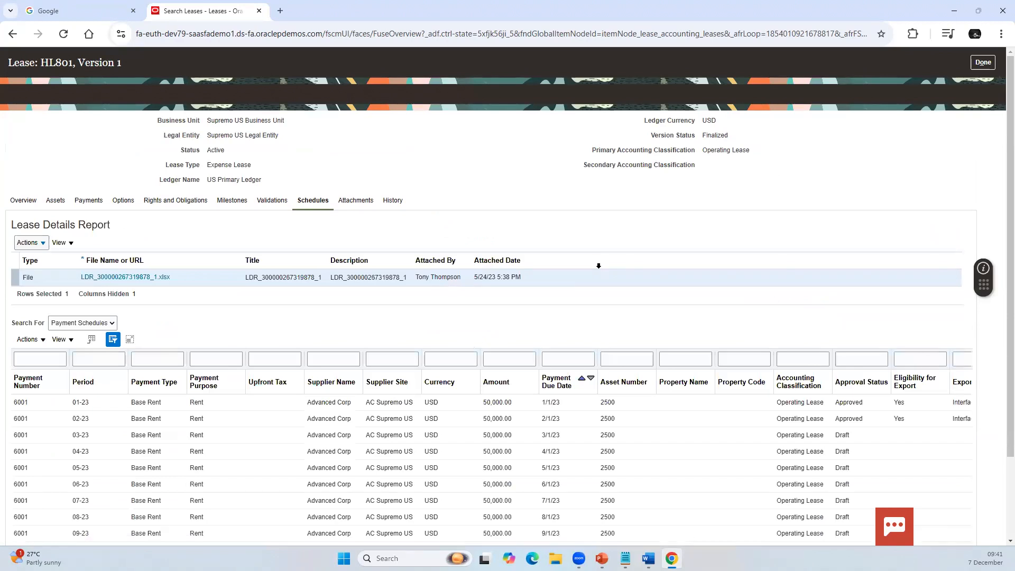
Step: Compare approval status, export status and invoice generation across the payment schedule rows of lease HL801
scroll(997, 326, down, 2)
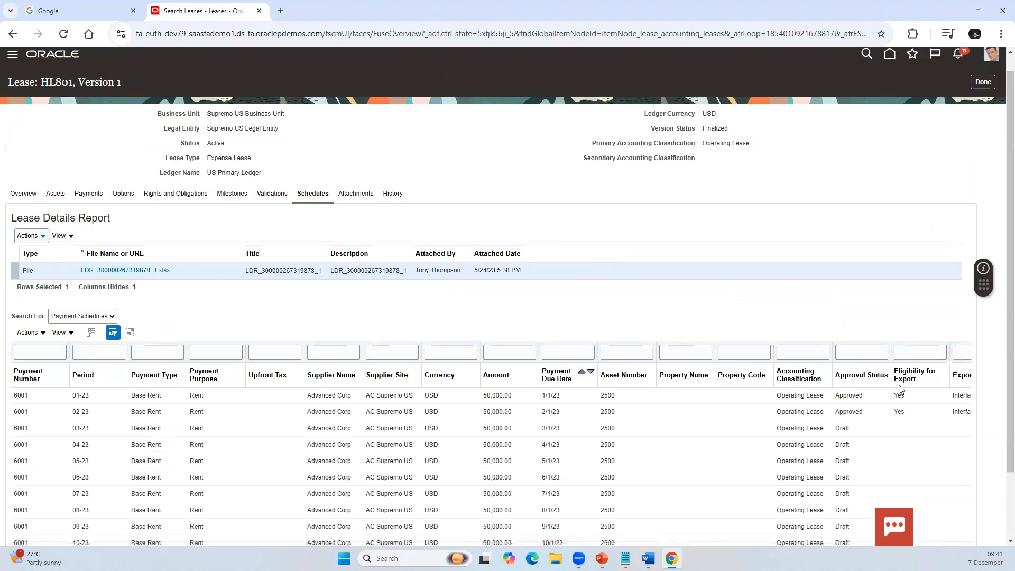
scroll(889, 500, right, 2)
scroll(889, 500, right, 10)
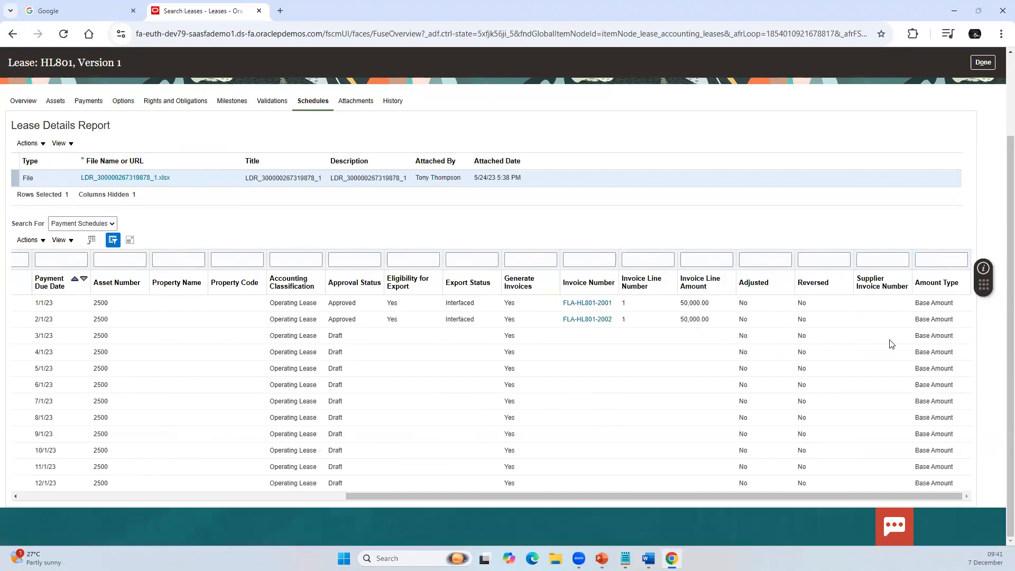
scroll(833, 353, up, 3)
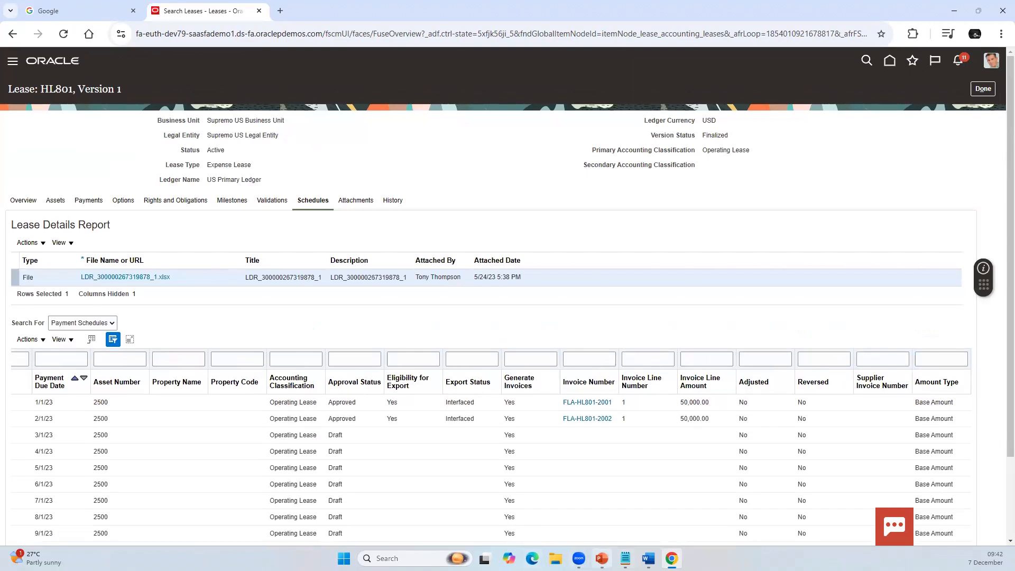
Step: Switch to the Lease Accounting presentation in PowerPoint and open the Accounting worksheet embedded on the Accounting and Reports slide, maximized
click(581, 521)
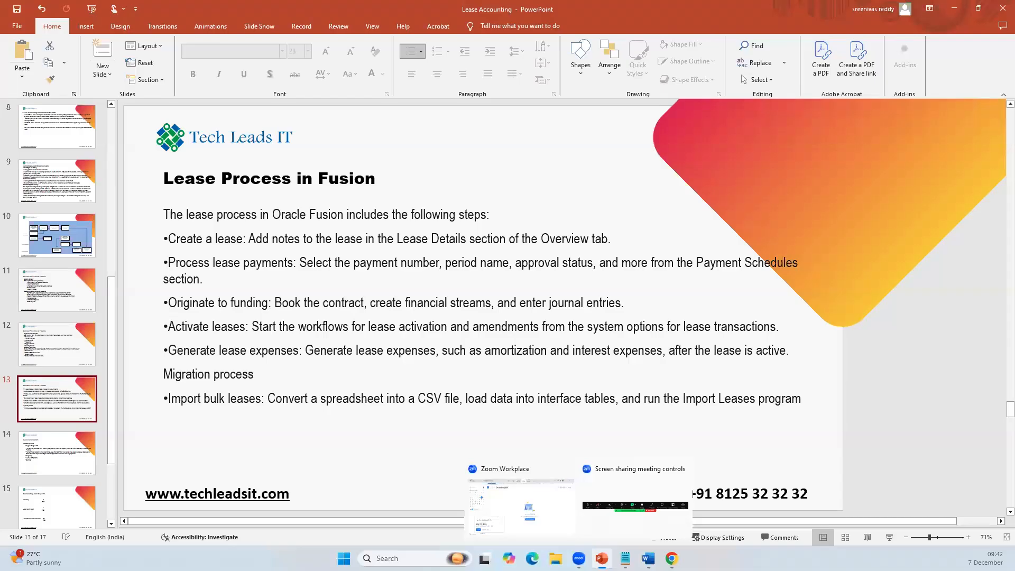
click(51, 464)
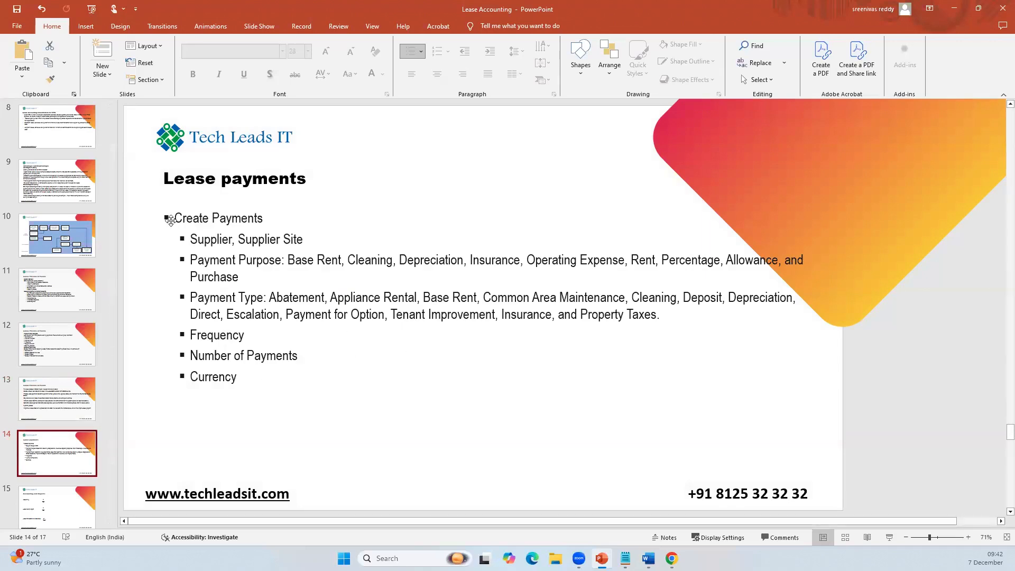
click(56, 501)
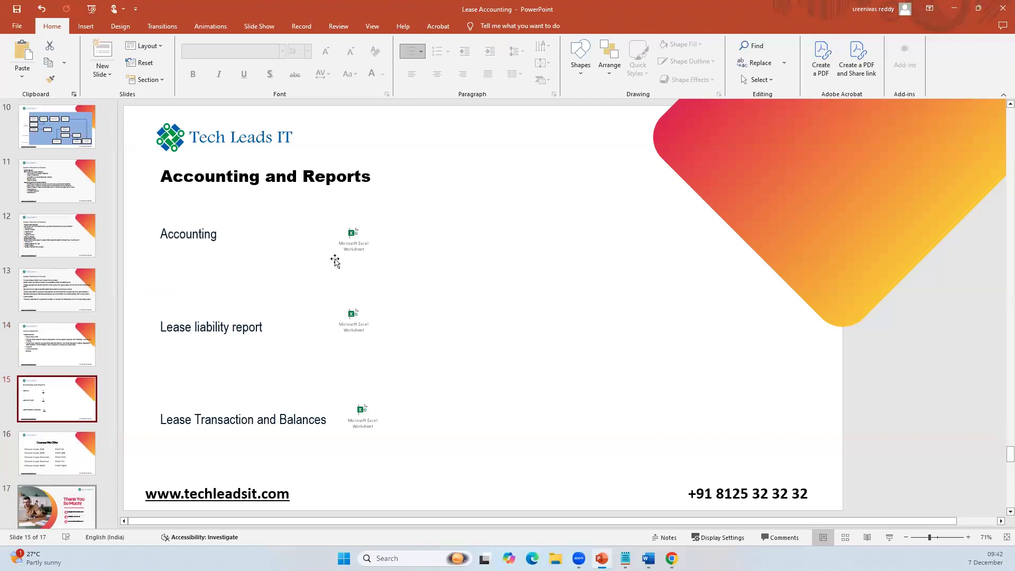
click(354, 238)
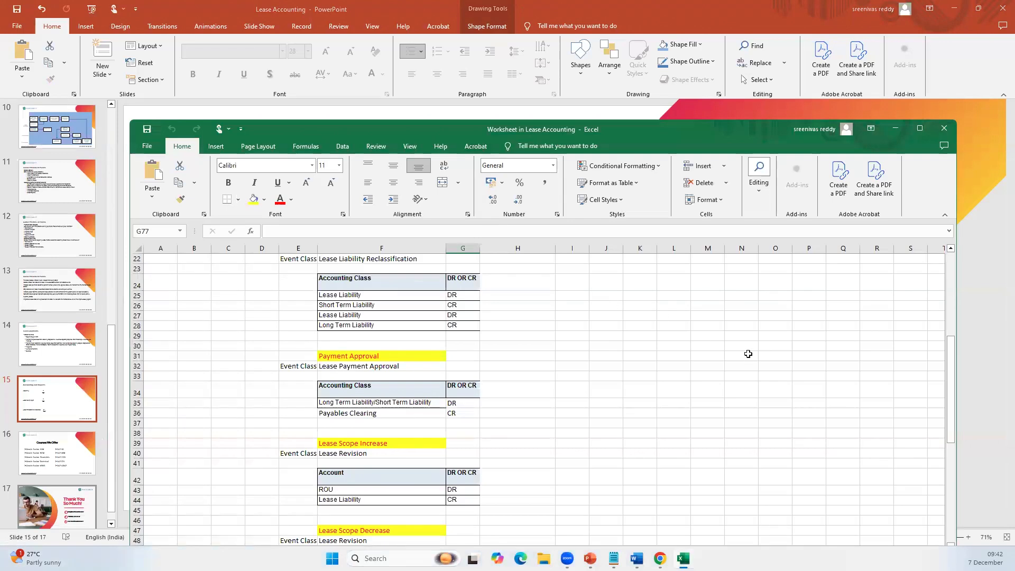
click(920, 131)
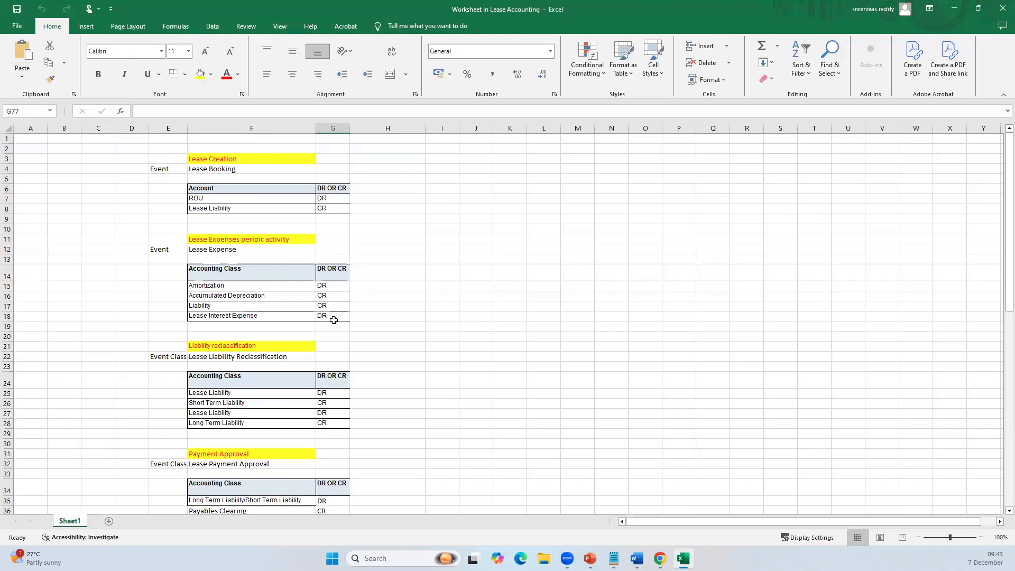
Step: Examine the Liability reclassification entries and relate their lease liability, short-term and long-term lines to the Lease Booking entry
scroll(257, 370, down, 2)
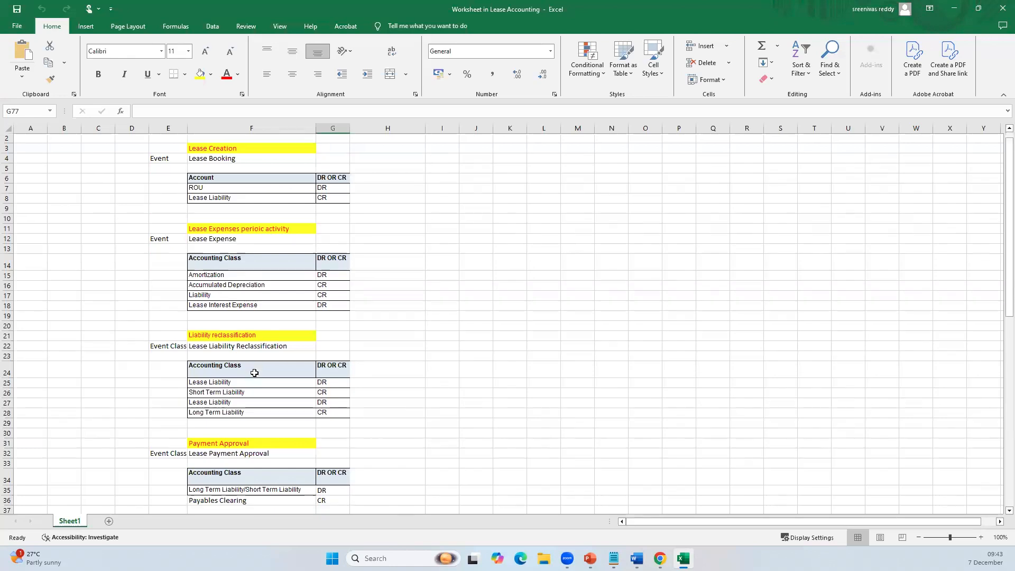
scroll(259, 369, down, 1)
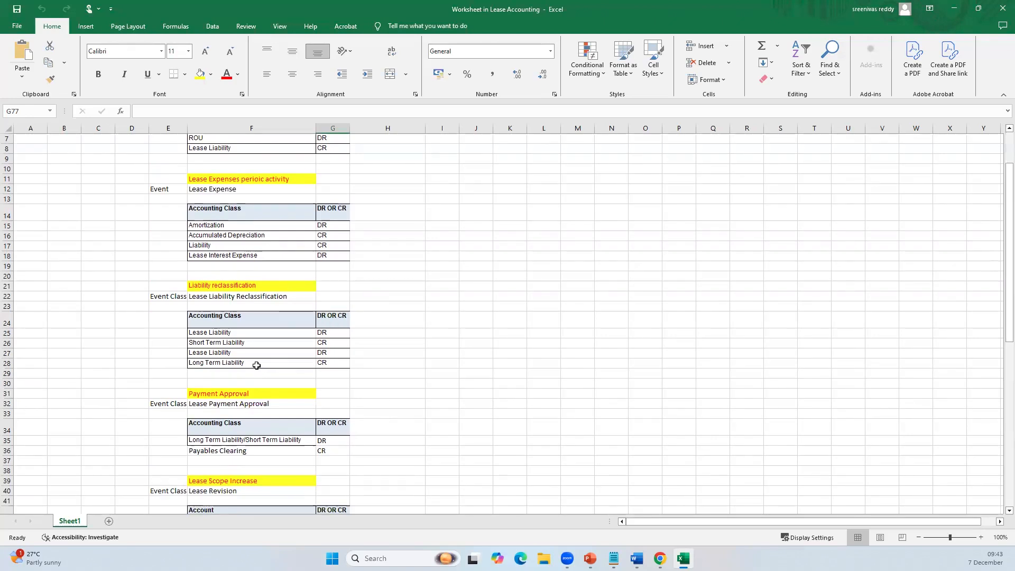
click(212, 334)
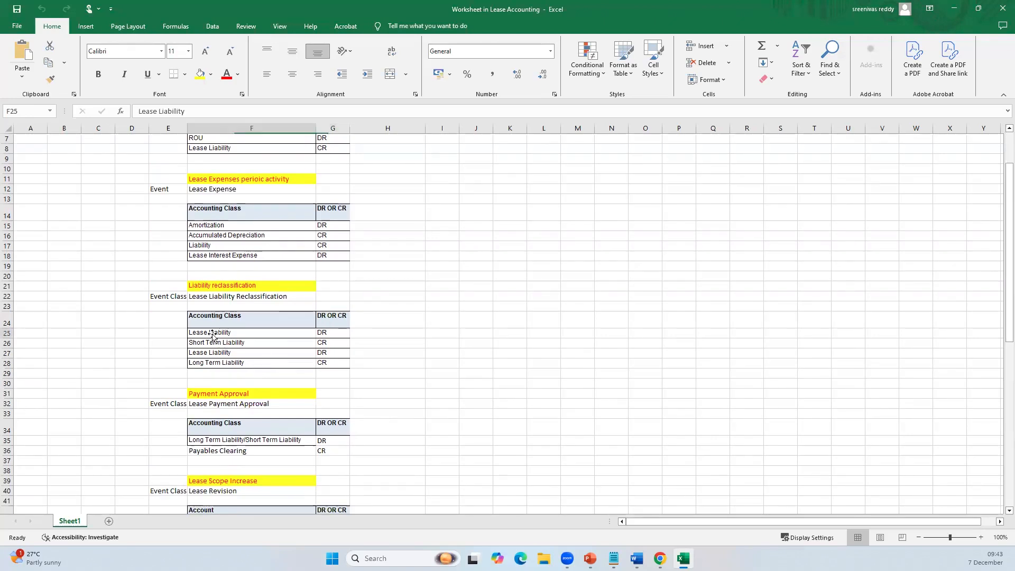
click(230, 148)
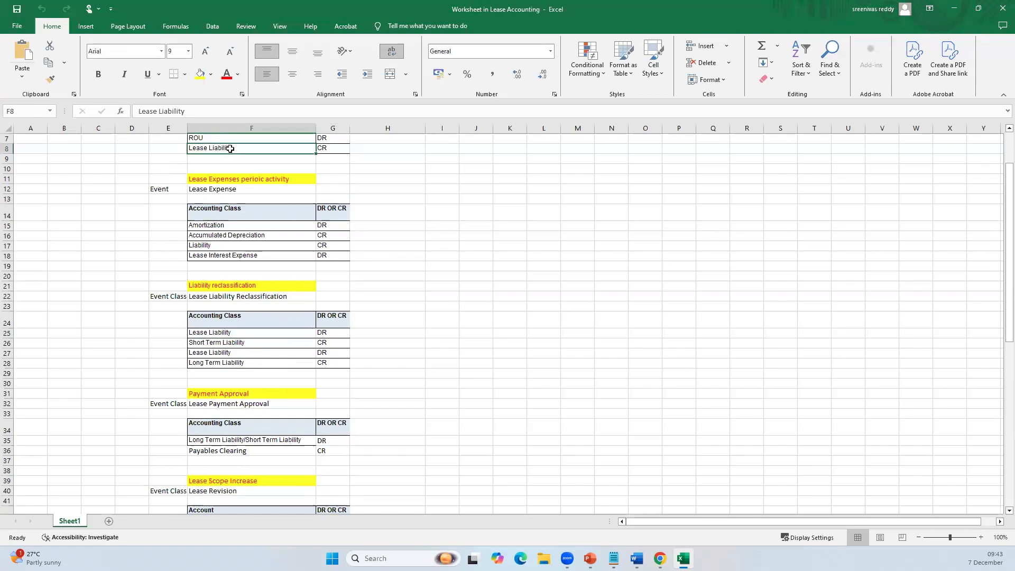
click(214, 342)
click(283, 364)
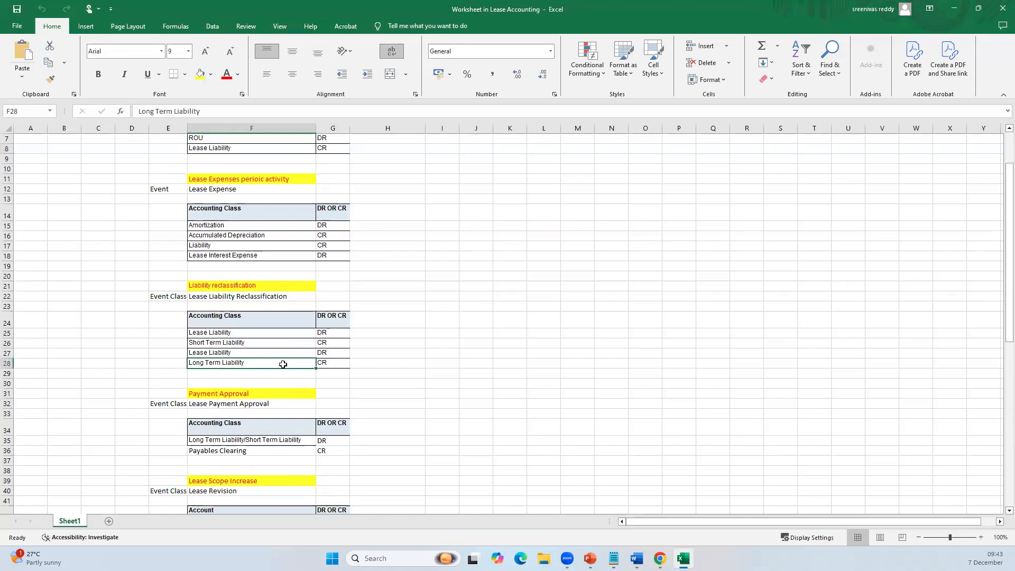
click(330, 343)
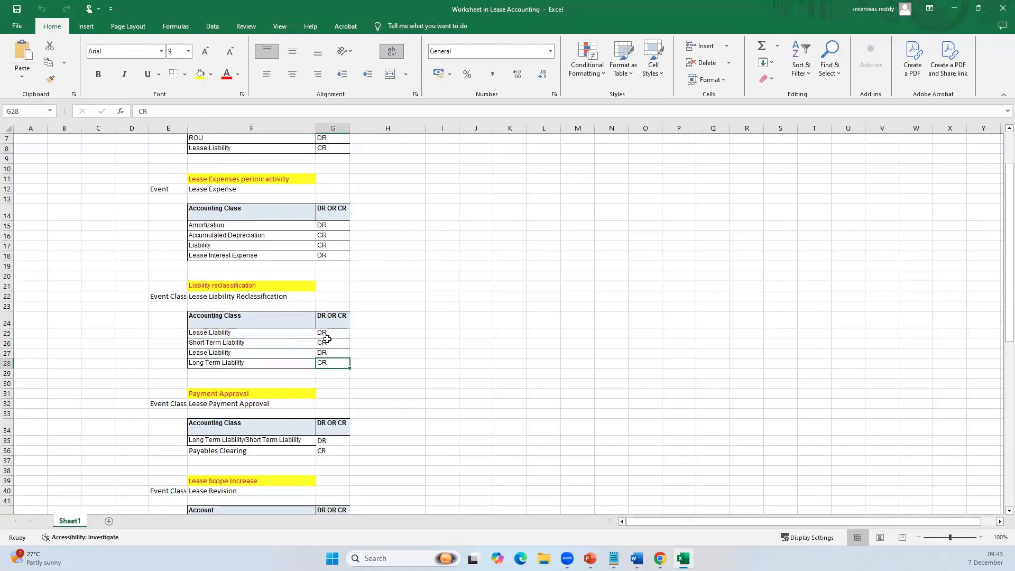
click(224, 146)
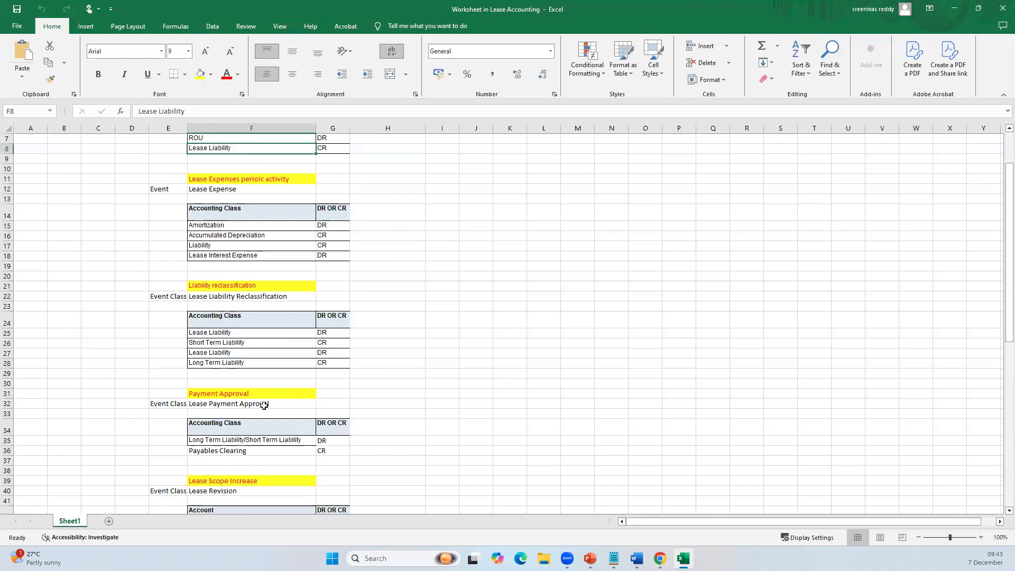
click(221, 333)
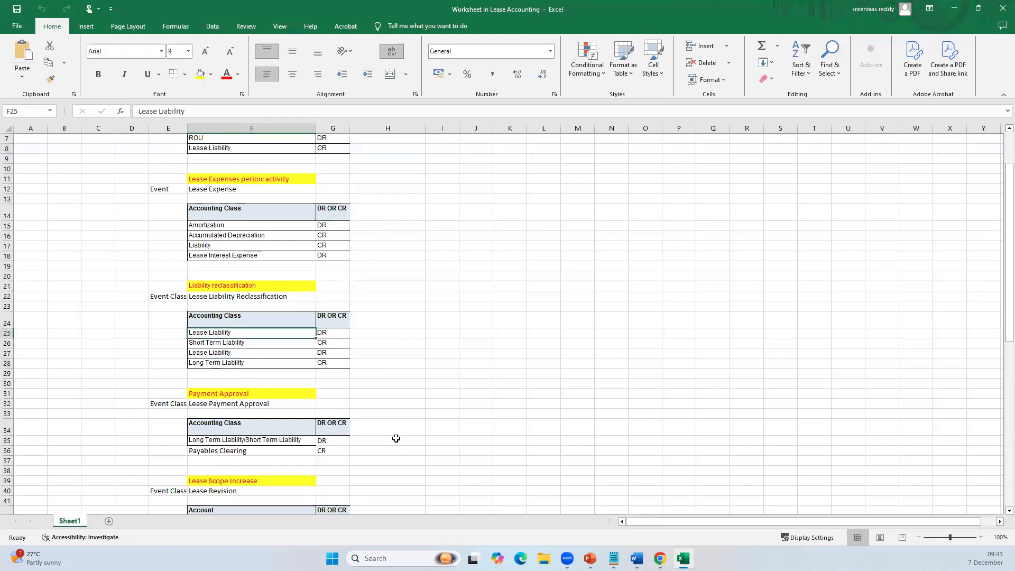
Step: Review the Lease Payment Approval debit and credit lines and the Lease Revision entries below them
scroll(389, 380, down, 4)
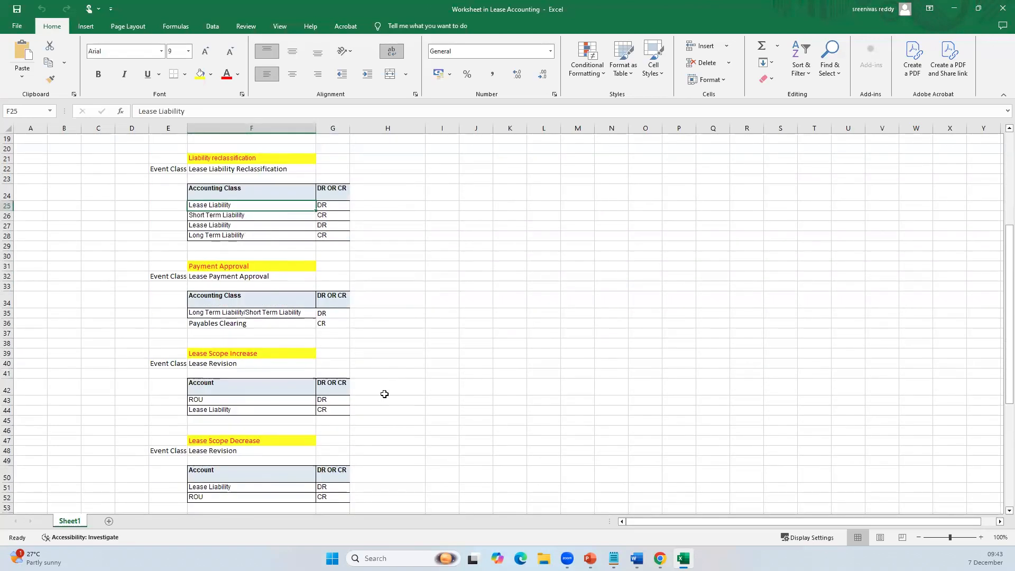
drag(196, 277, 271, 323)
click(287, 345)
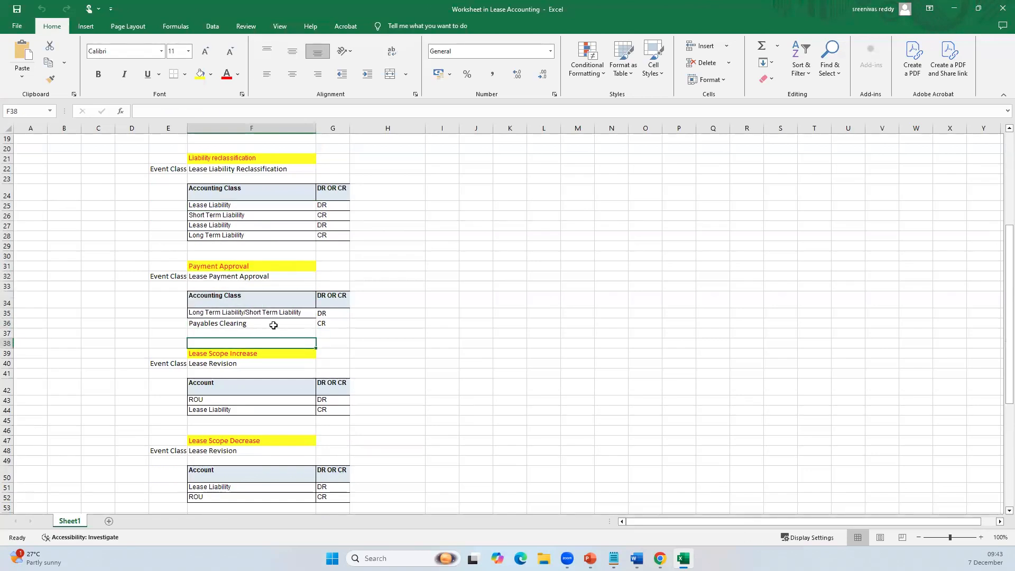
click(229, 312)
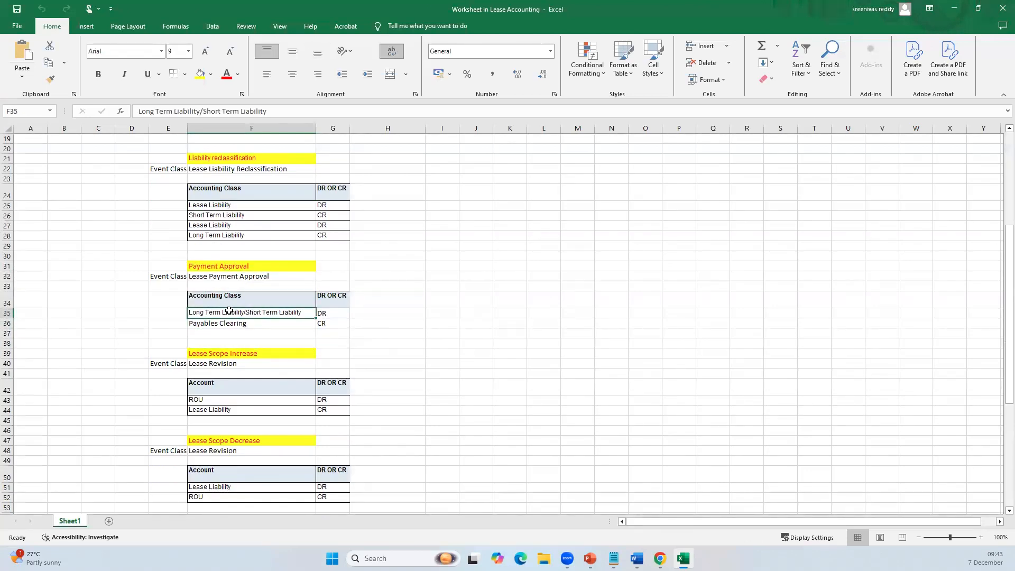
click(242, 324)
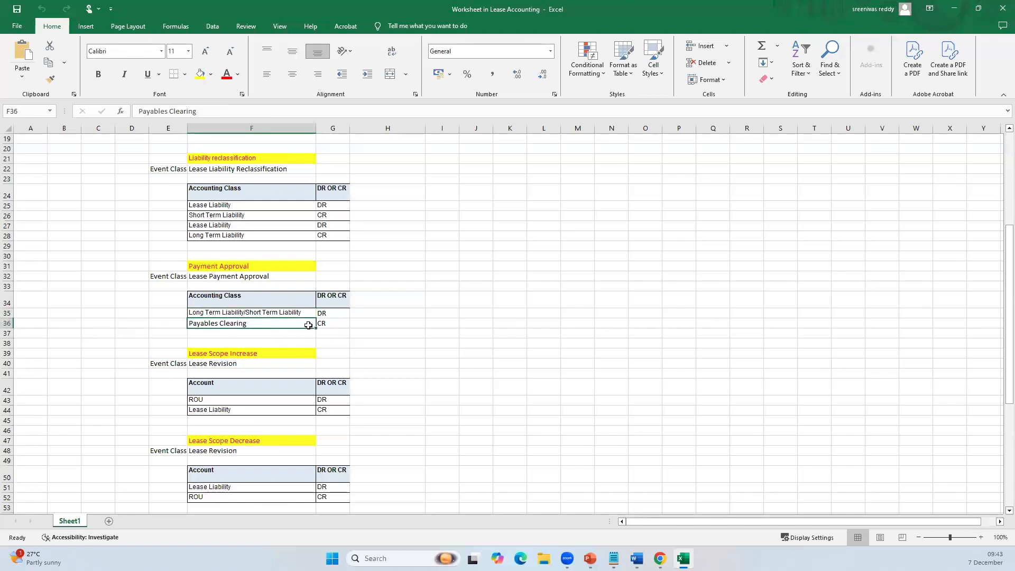
scroll(277, 359, down, 3)
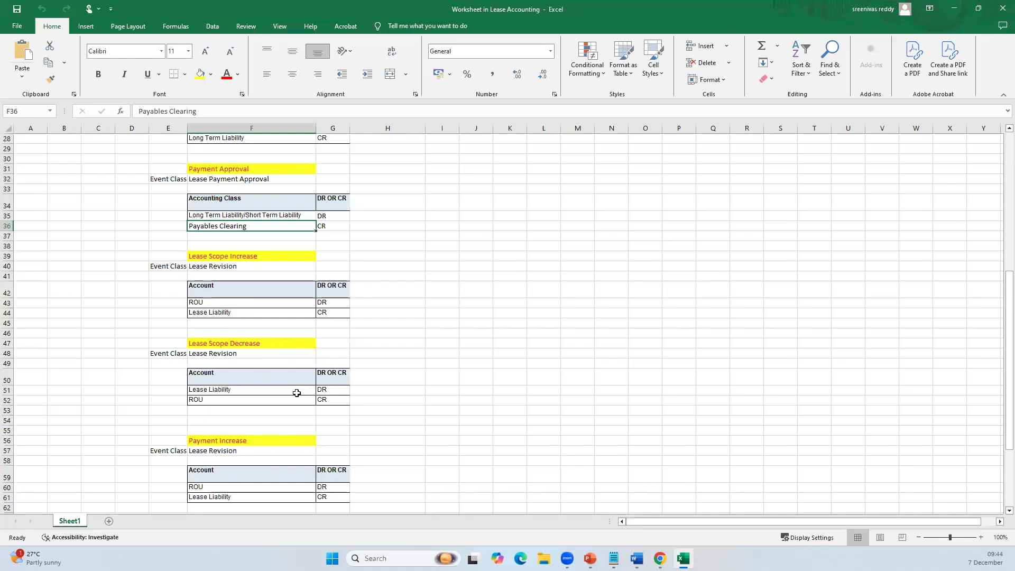
Step: Review the Lease Scope Decrease, Payment Increase and Lease Termination entries, and close the Accounting worksheet
scroll(305, 389, down, 2)
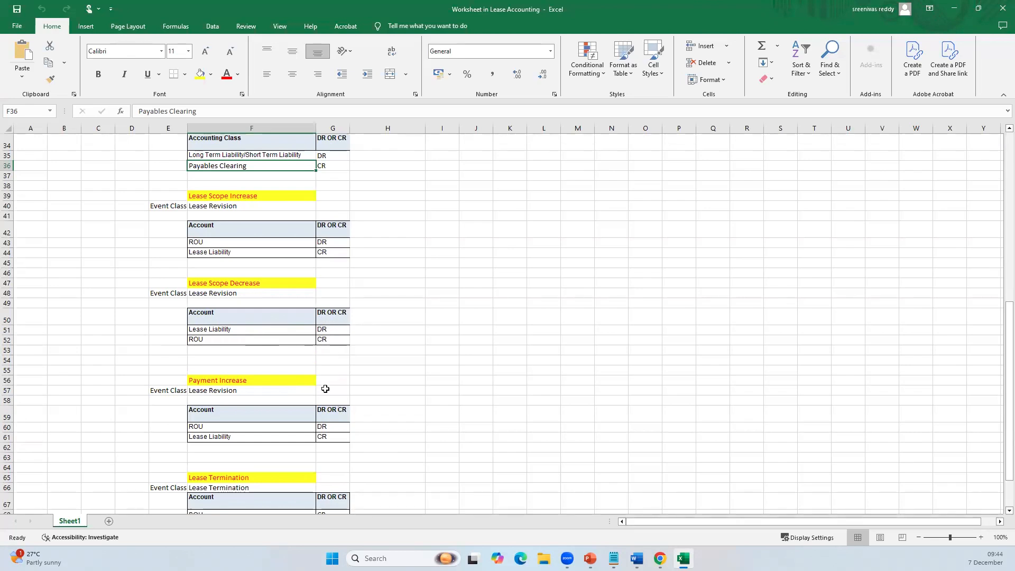
scroll(319, 381, down, 1)
scroll(318, 380, down, 3)
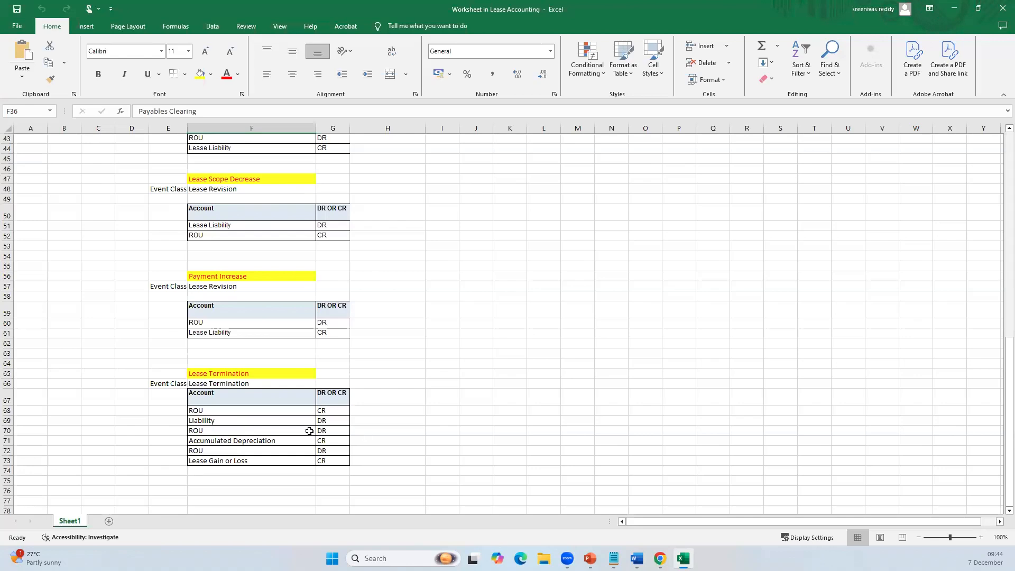
click(999, 6)
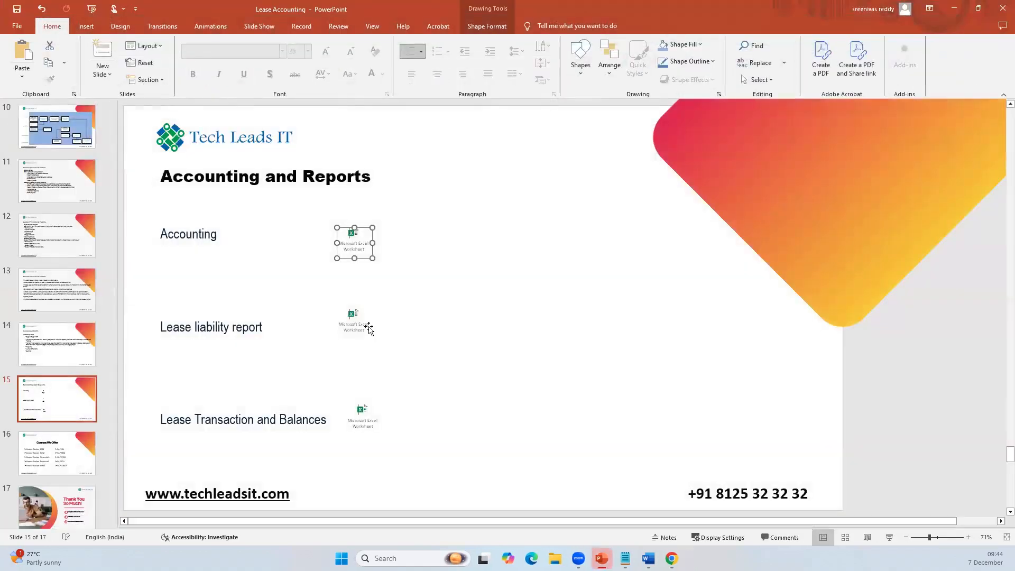
Step: Open the worksheet embedded beside Lease liability report on the Accounting and Reports slide and maximize its window
double_click(353, 317)
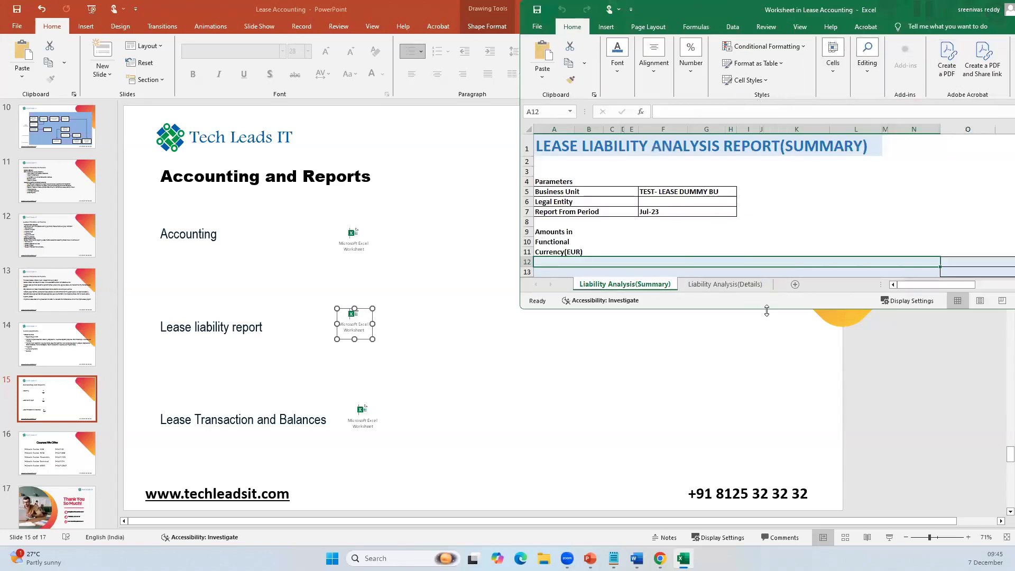
drag(766, 311, 766, 497)
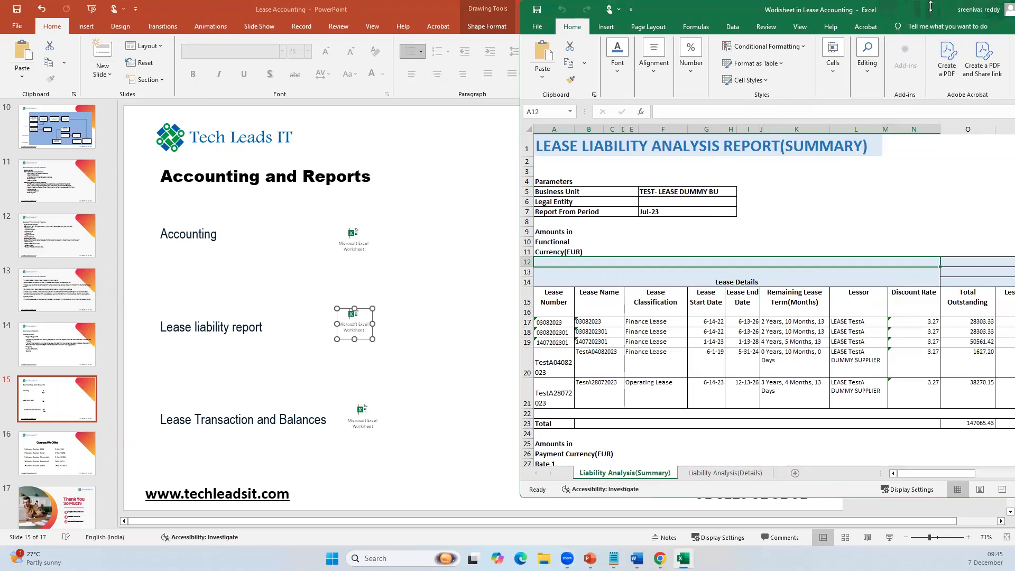
drag(931, 6, 363, 96)
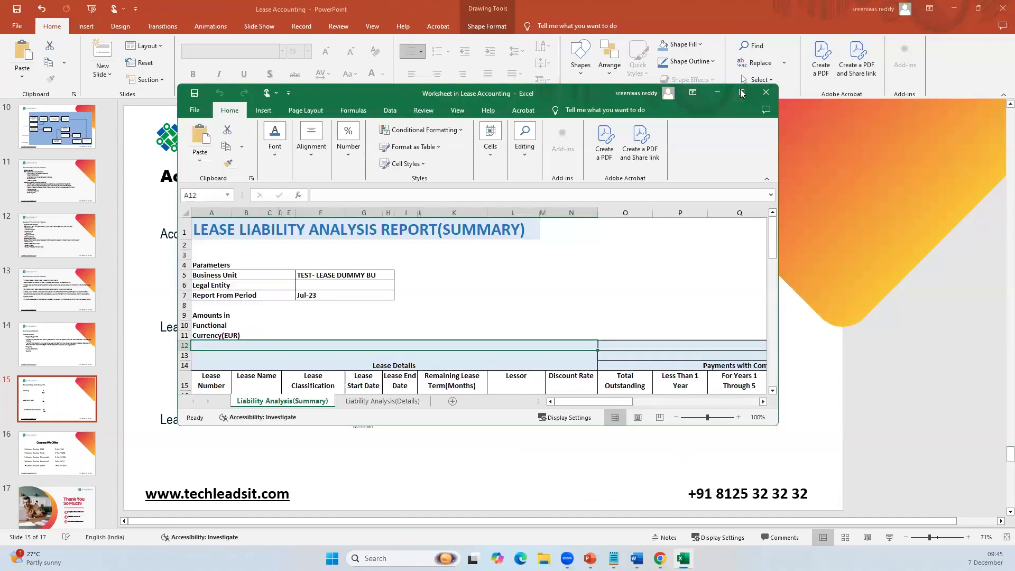
click(742, 93)
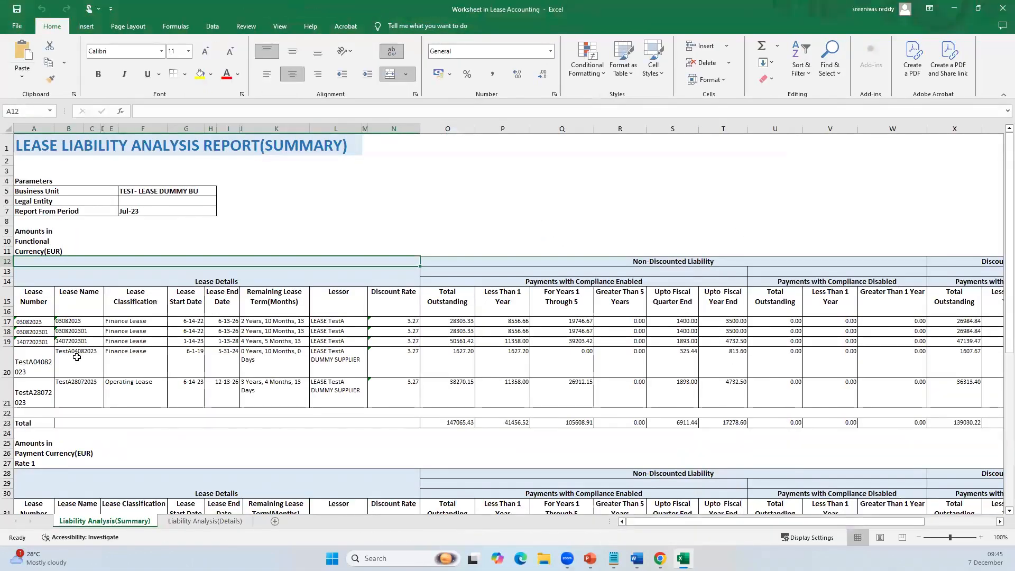
Step: Examine the non-discounted and discounted liability columns per lease in the Liability Analysis(Summary) sheet
click(647, 518)
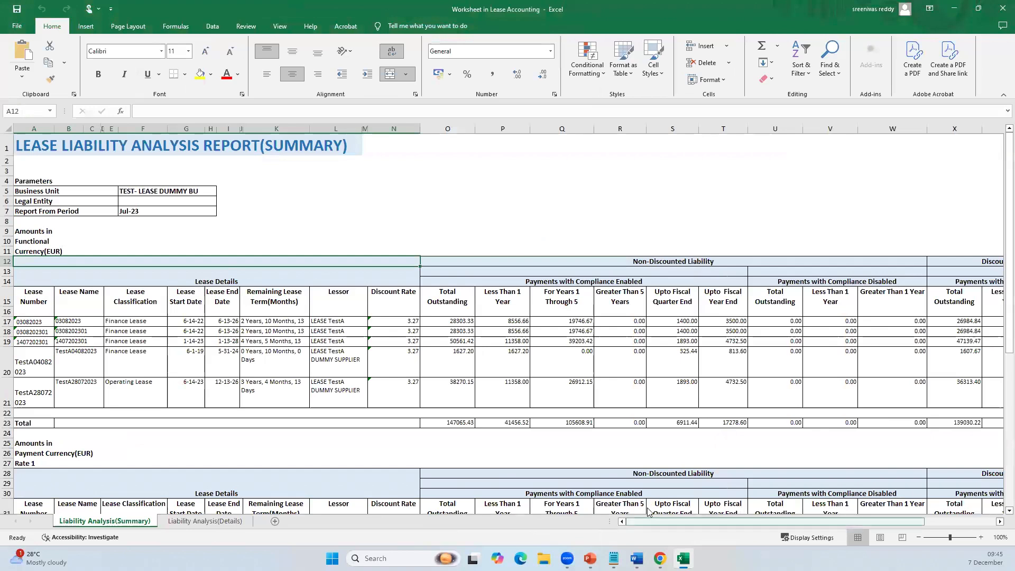
drag(647, 519, 754, 523)
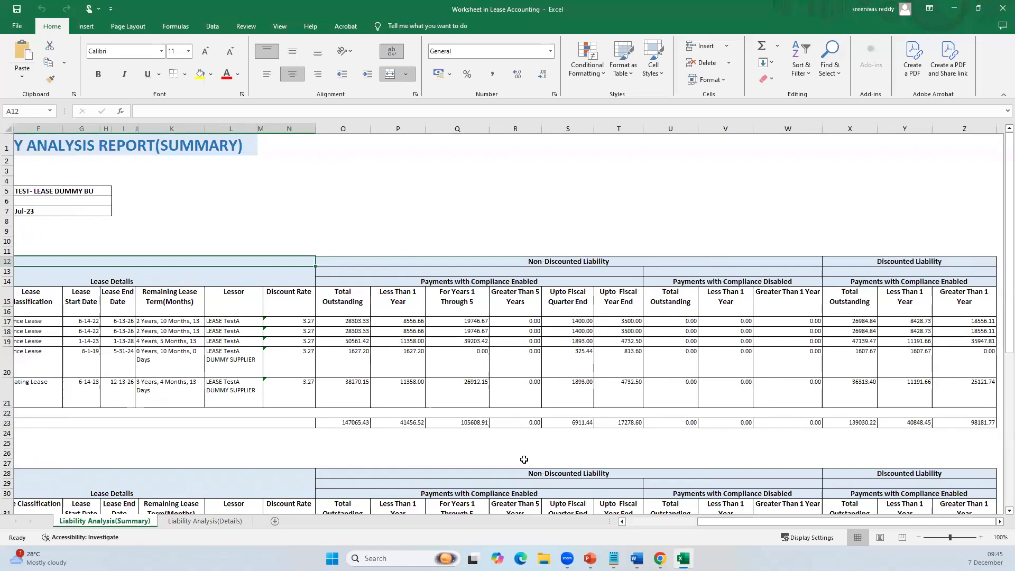
scroll(464, 394, down, 2)
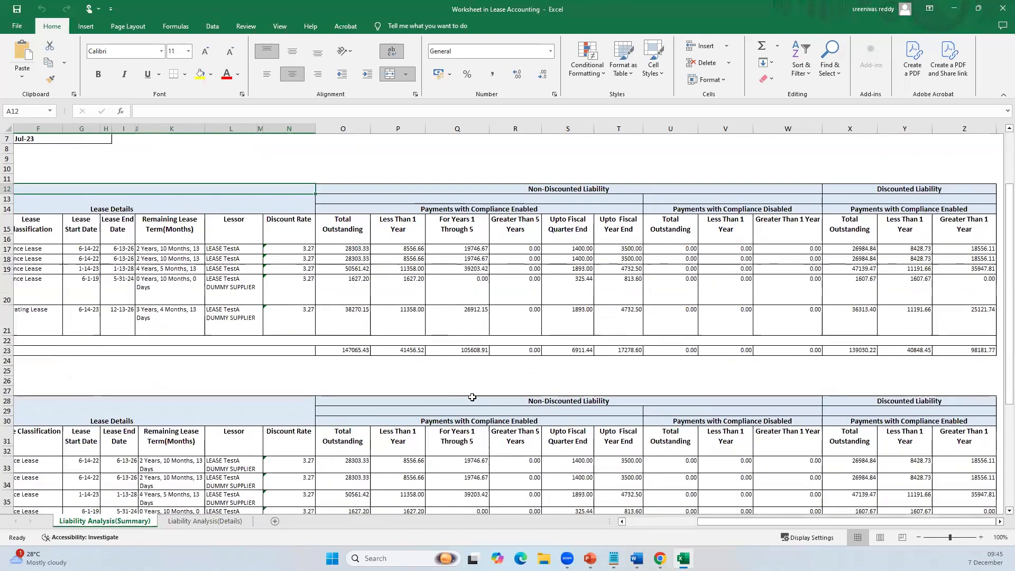
Step: Review the payment-level liability columns in the Liability Analysis(Details) sheet and close the lease liability workbook
click(202, 522)
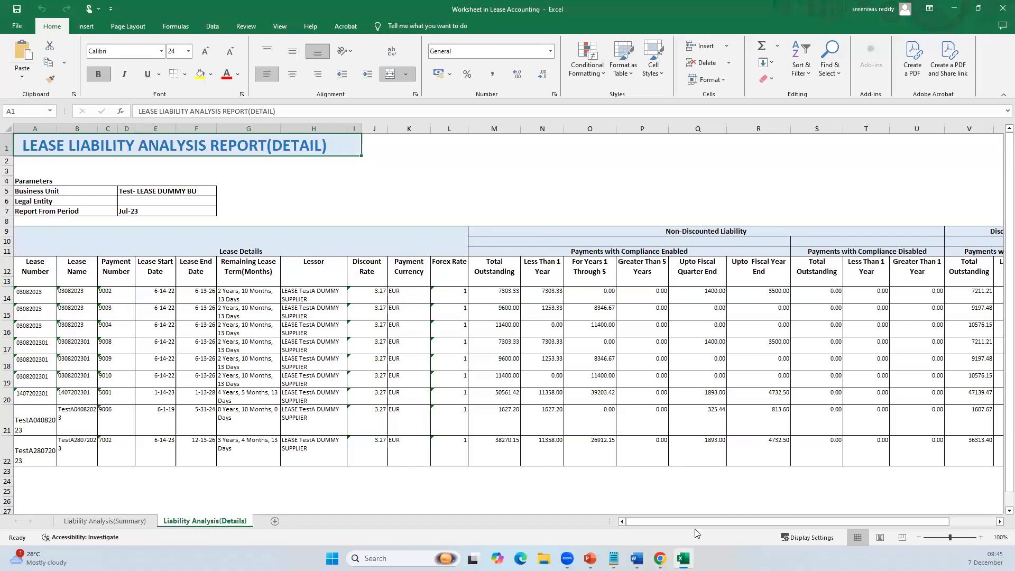
drag(671, 517, 738, 524)
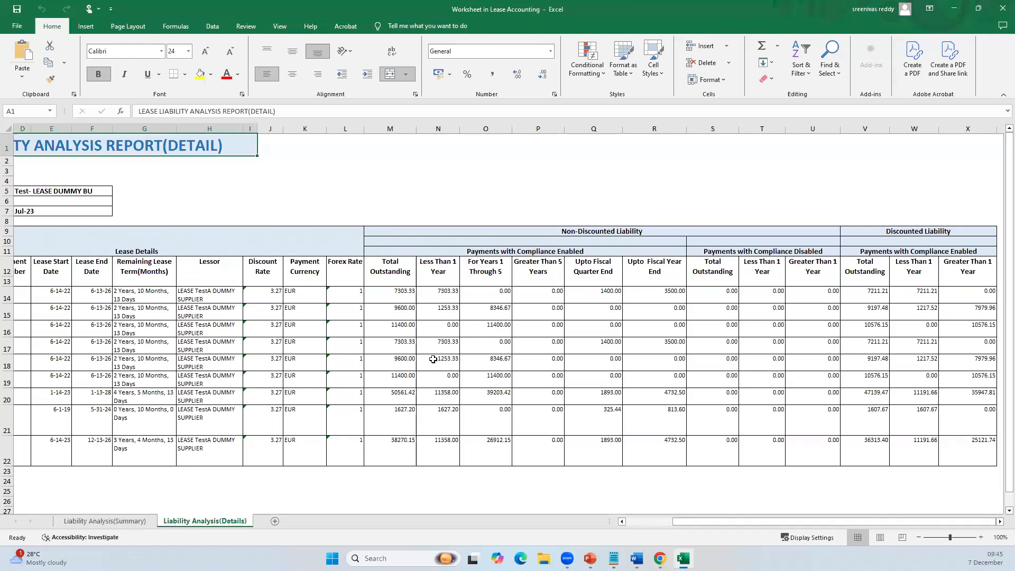
click(1002, 6)
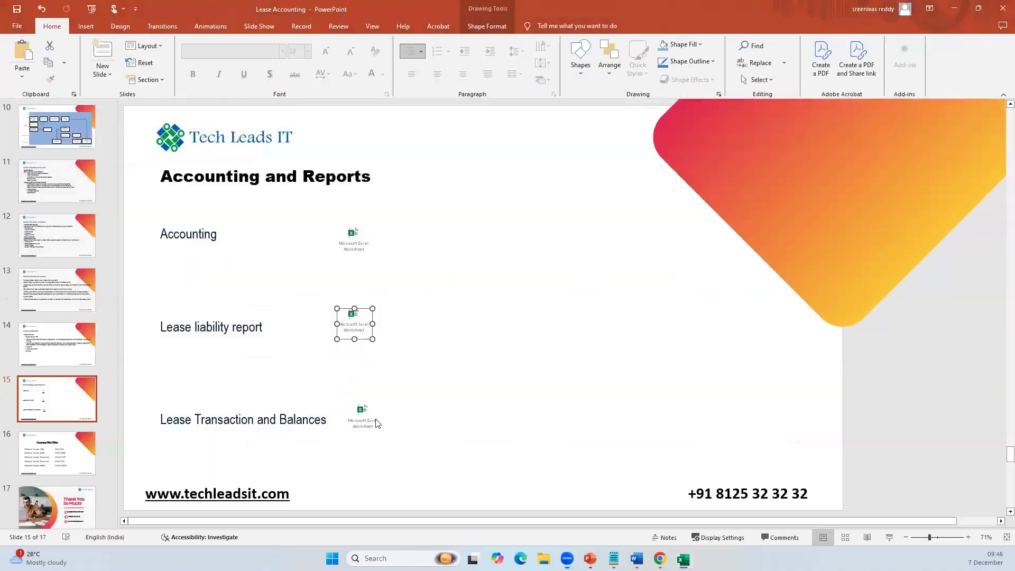
Step: Open the embedded Lease Transaction and Balances worksheet and examine the scheduled and accounted liability and right-of-use amounts in Currency wise Summary
click(362, 412)
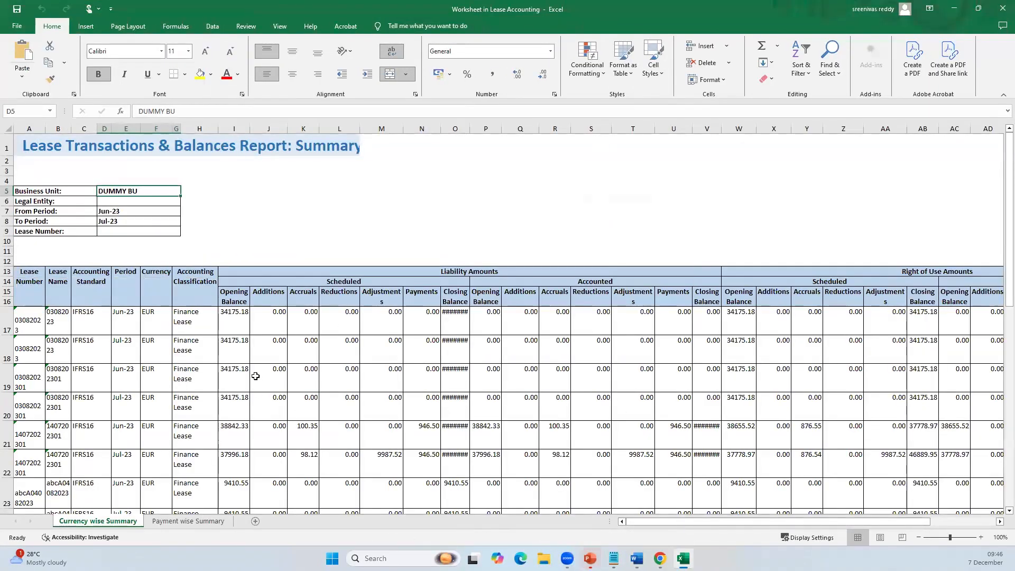
scroll(254, 376, down, 3)
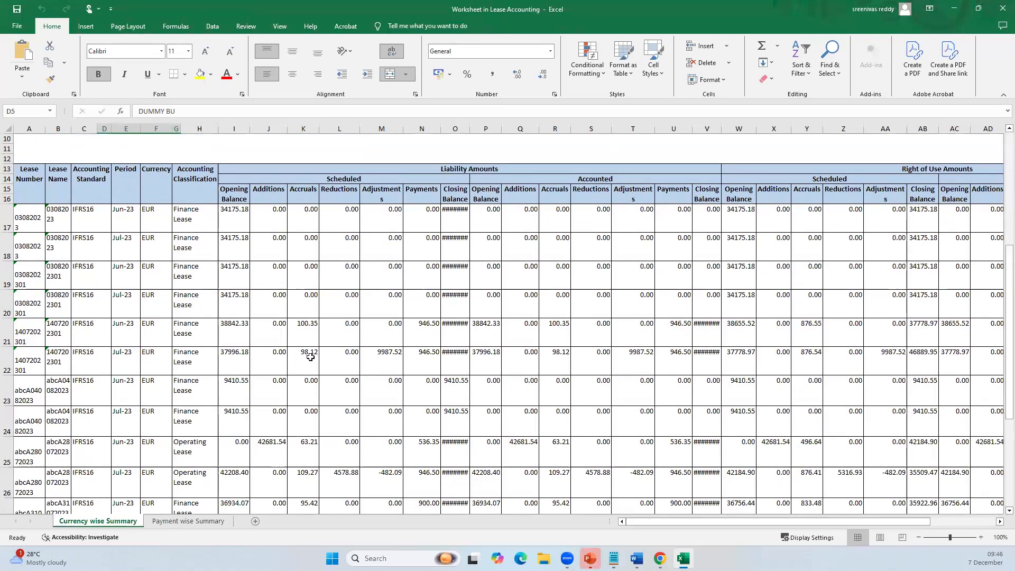
scroll(393, 340, down, 6)
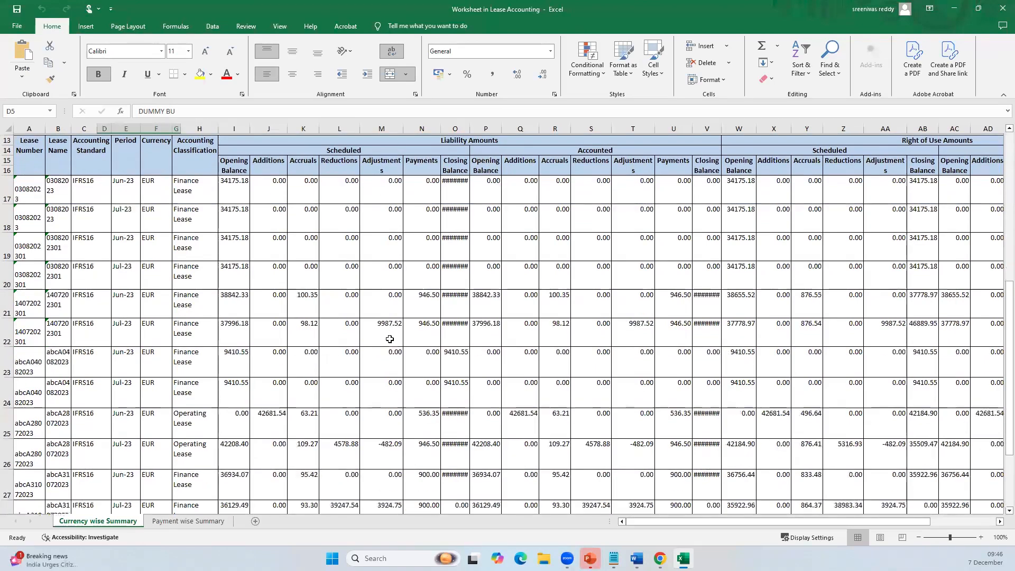
scroll(394, 339, up, 4)
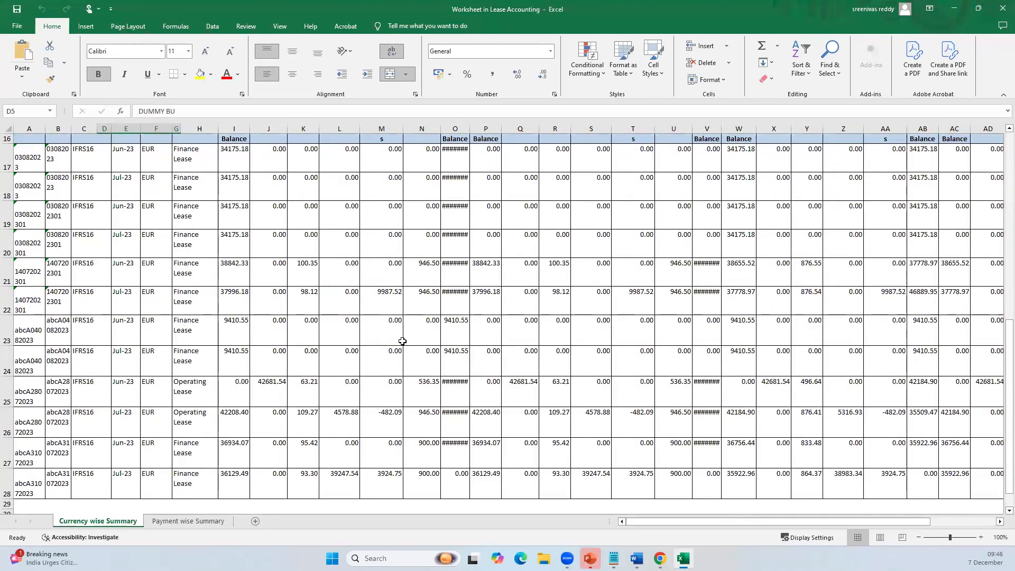
scroll(403, 341, up, 1)
scroll(402, 341, down, 1)
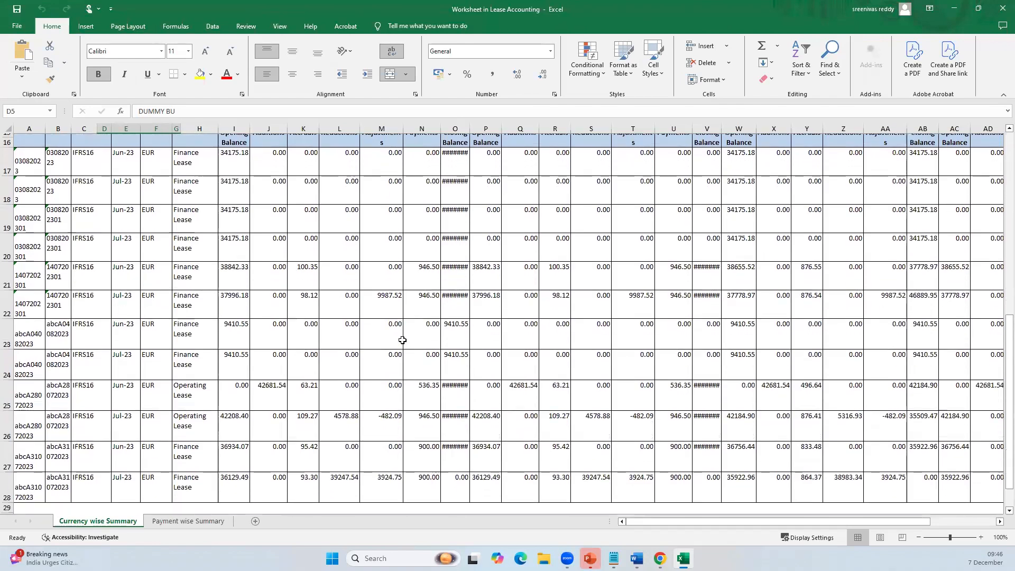
drag(717, 524, 912, 509)
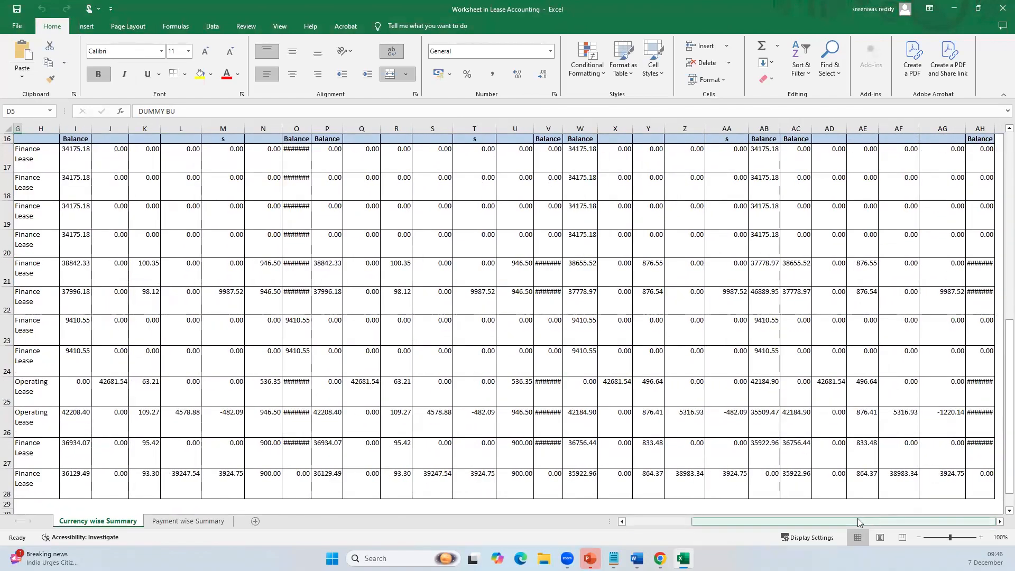
scroll(914, 455, up, 1)
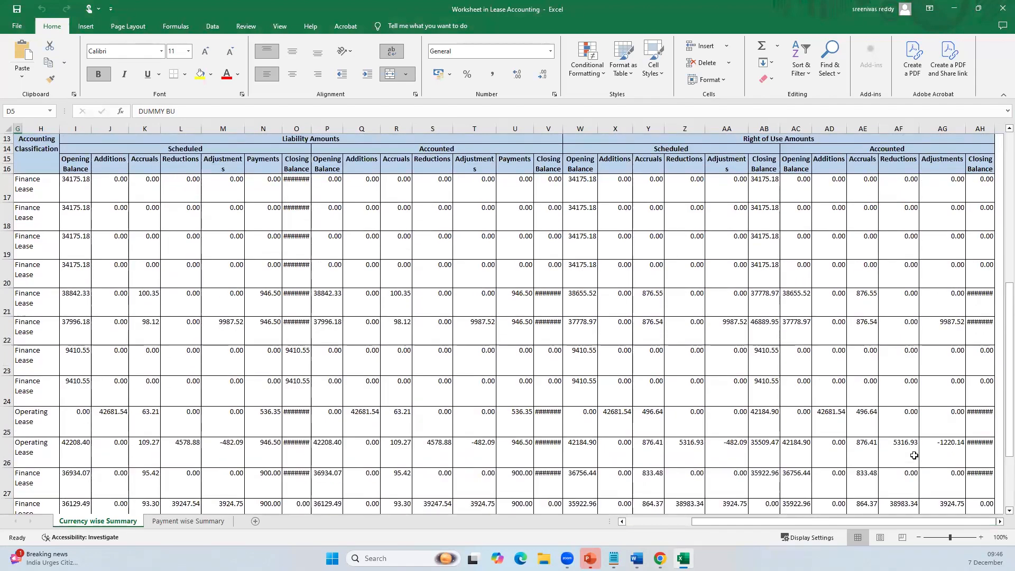
Step: Review the lease details and liability amounts in the Payment wise Summary sheet, return to Currency wise Summary and close the workbook
click(187, 522)
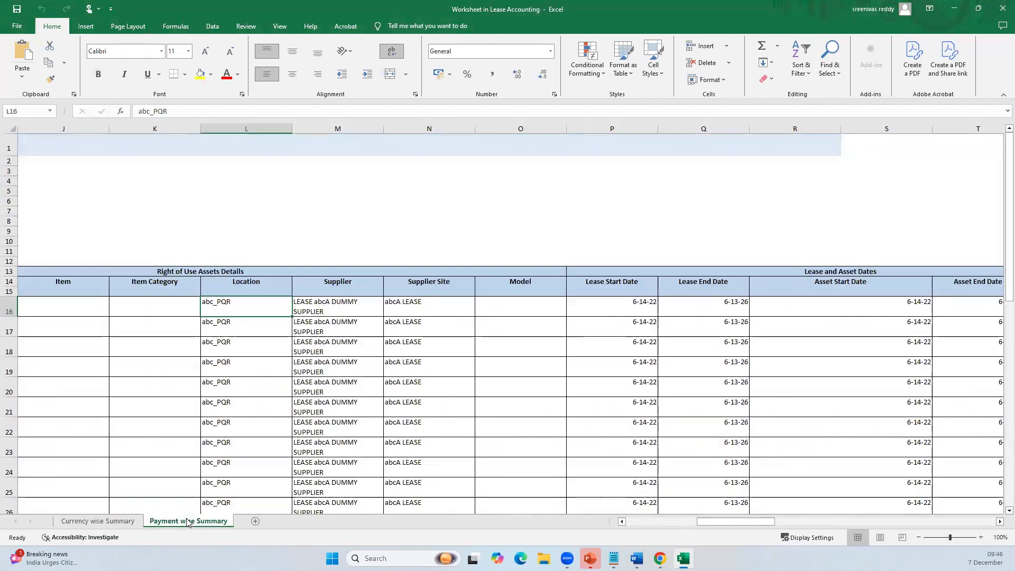
drag(738, 522, 387, 349)
scroll(386, 348, down, 2)
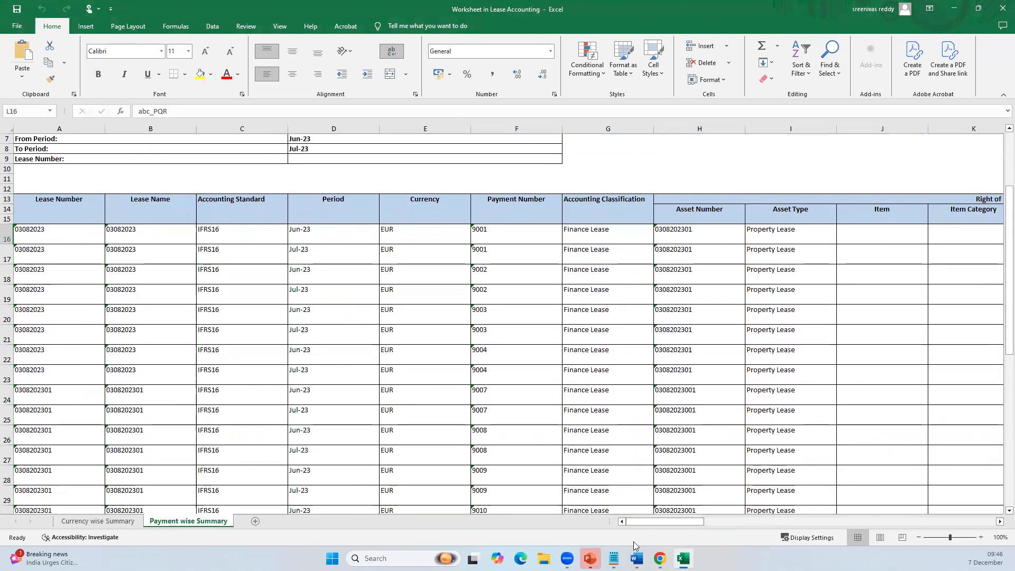
drag(646, 525, 854, 510)
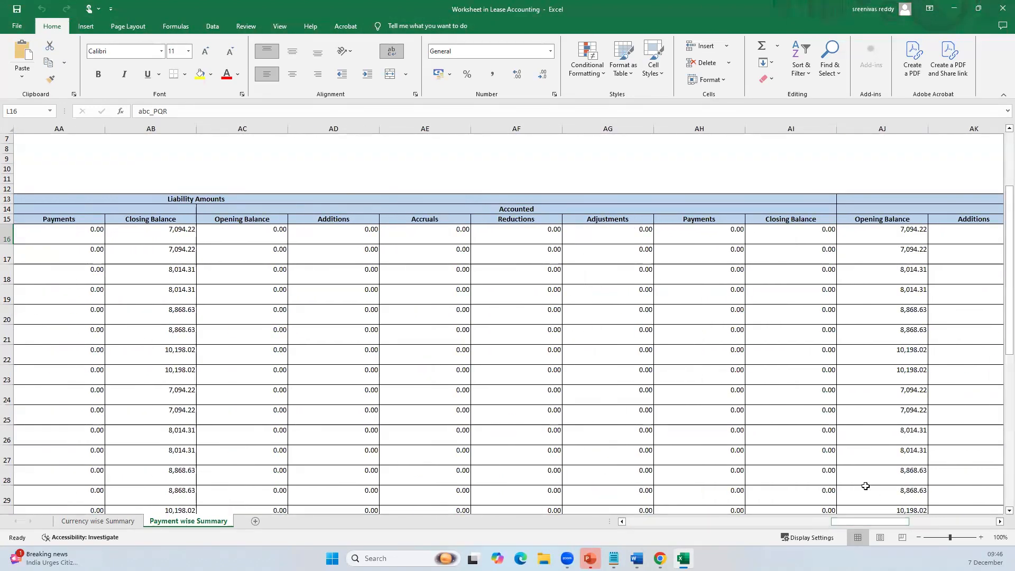
drag(877, 520, 18, 524)
click(98, 520)
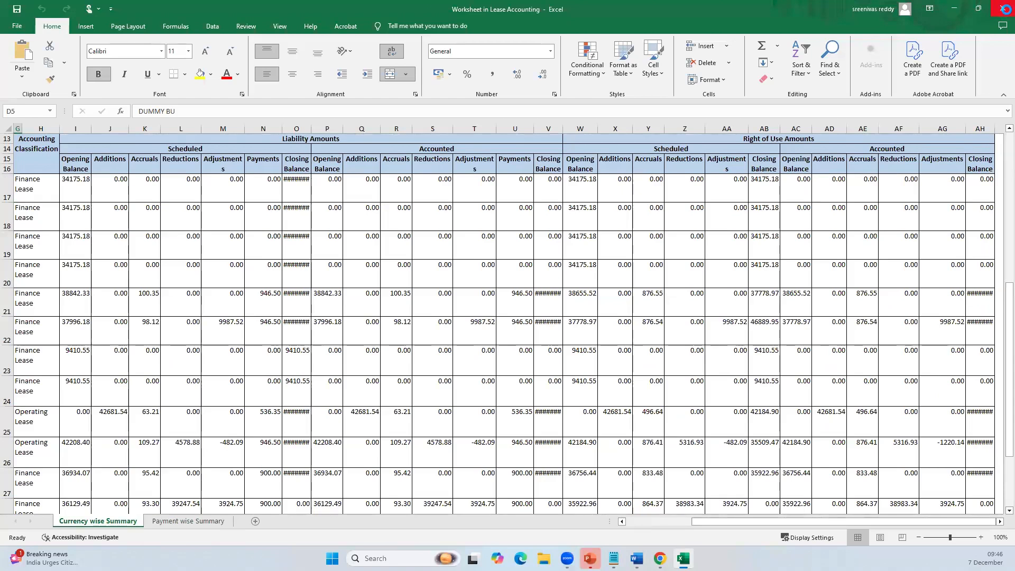
click(1005, 9)
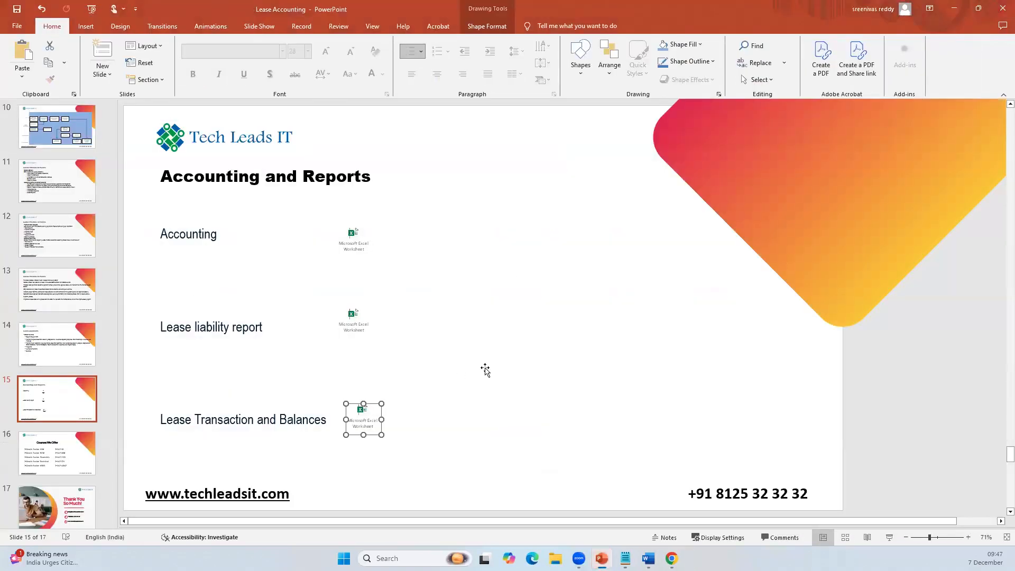
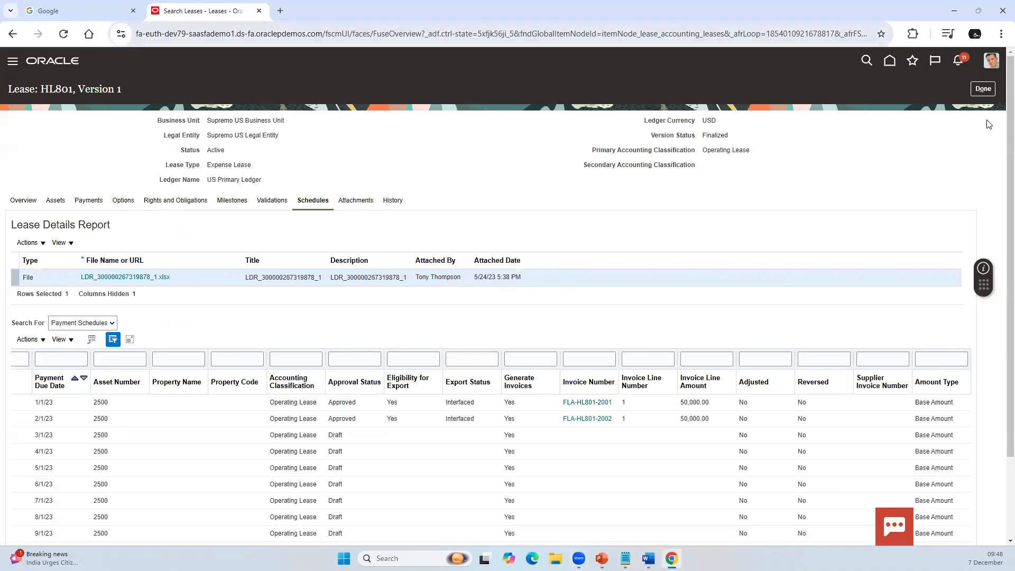
Step: Leave lease HL801, view the Process Expense Lease Payments submission page from the lease tasks, and cancel the process without submitting it
click(981, 89)
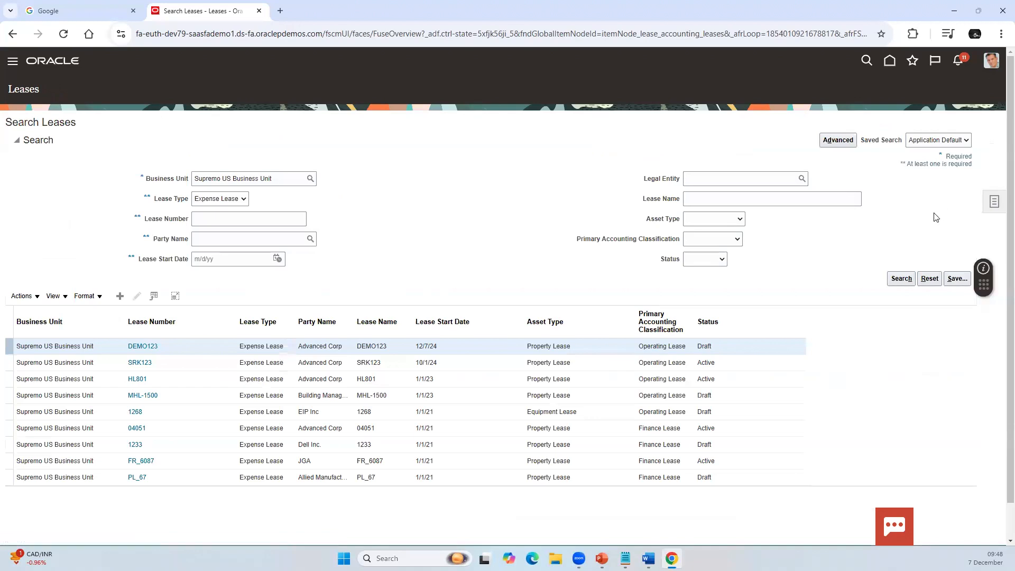
click(994, 202)
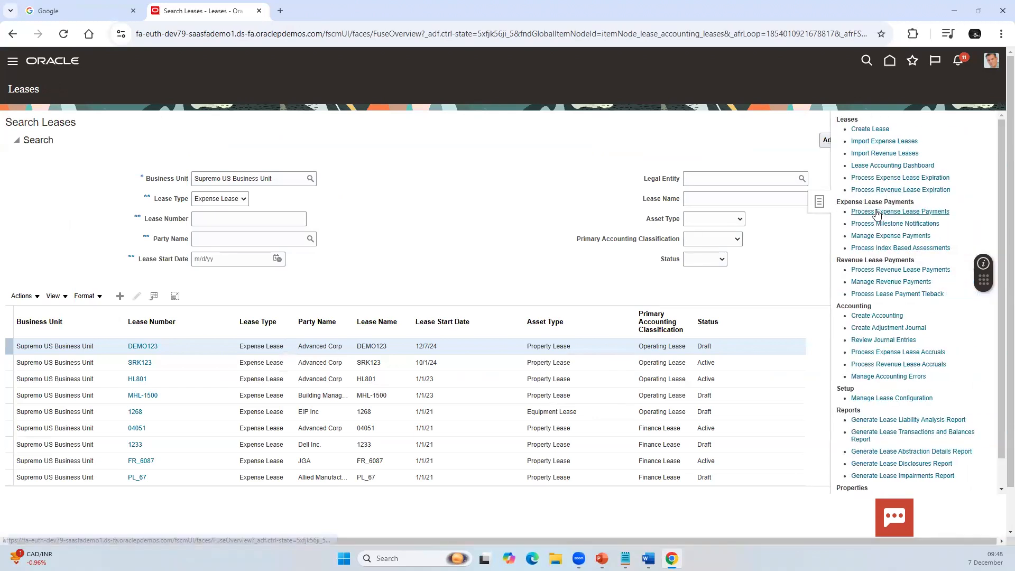
click(875, 212)
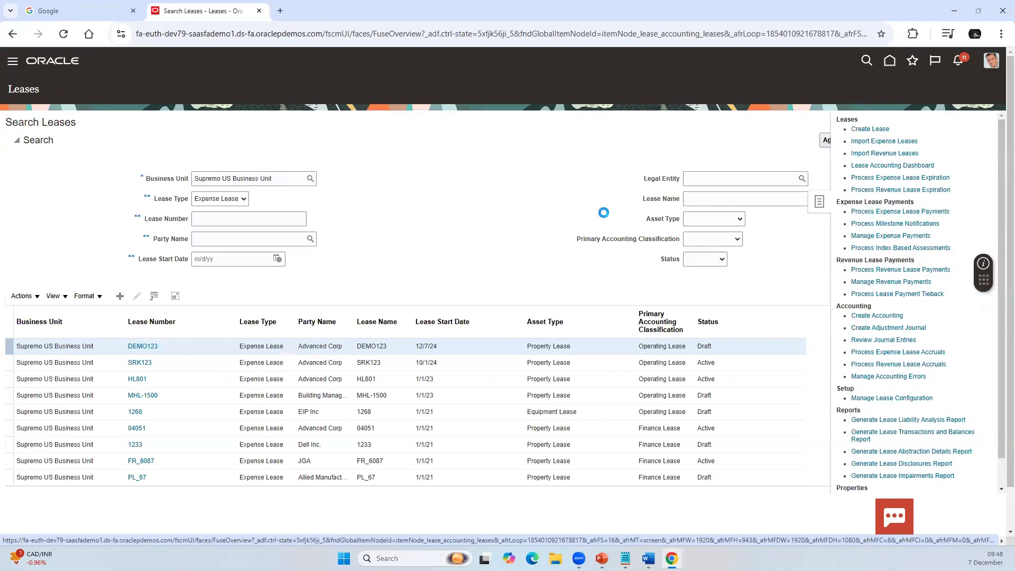
click(627, 191)
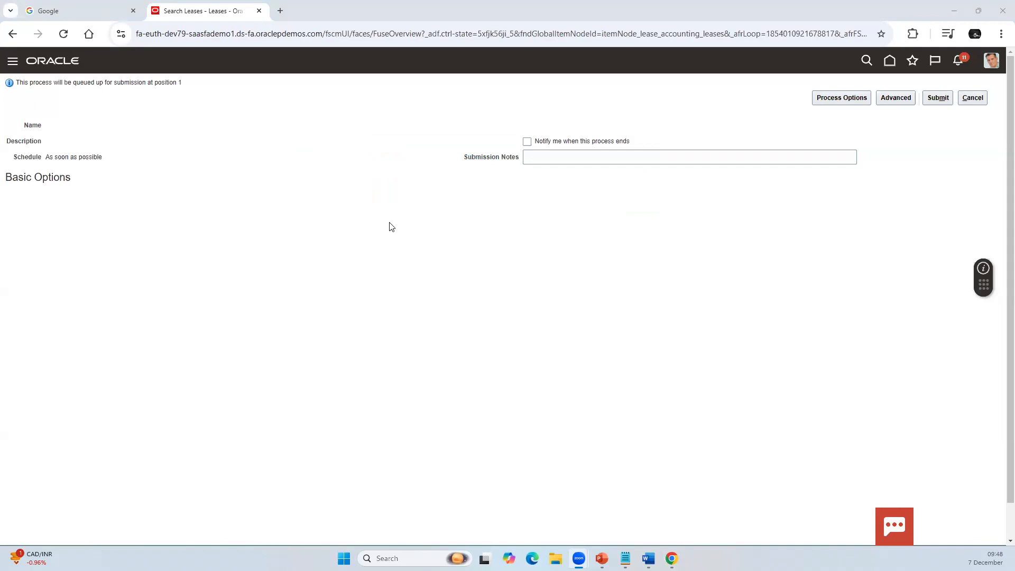
click(973, 97)
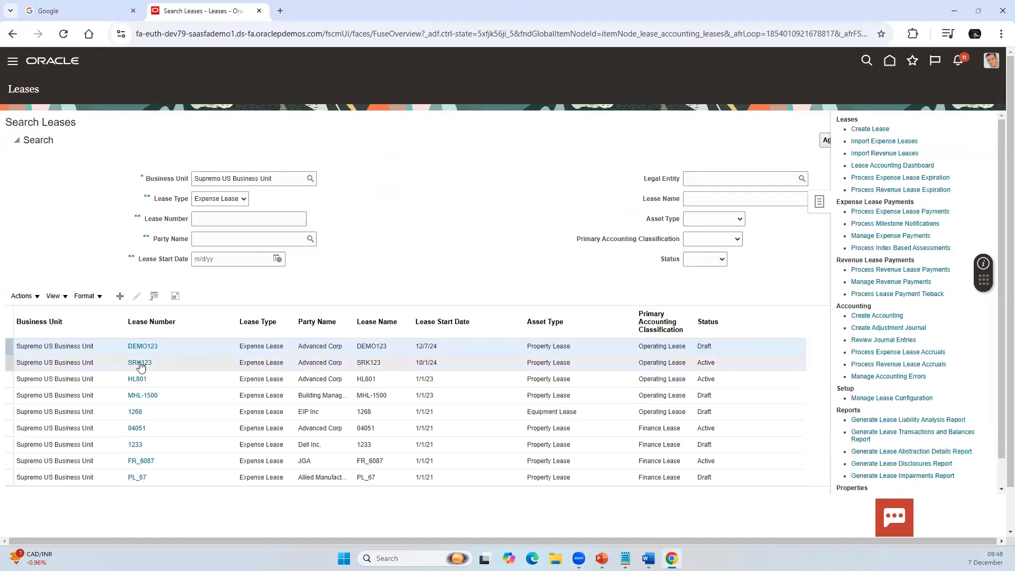
Step: Reopen lease HL801, display its Payment Schedules, and examine the approval, export status and invoice details for each payment
click(140, 379)
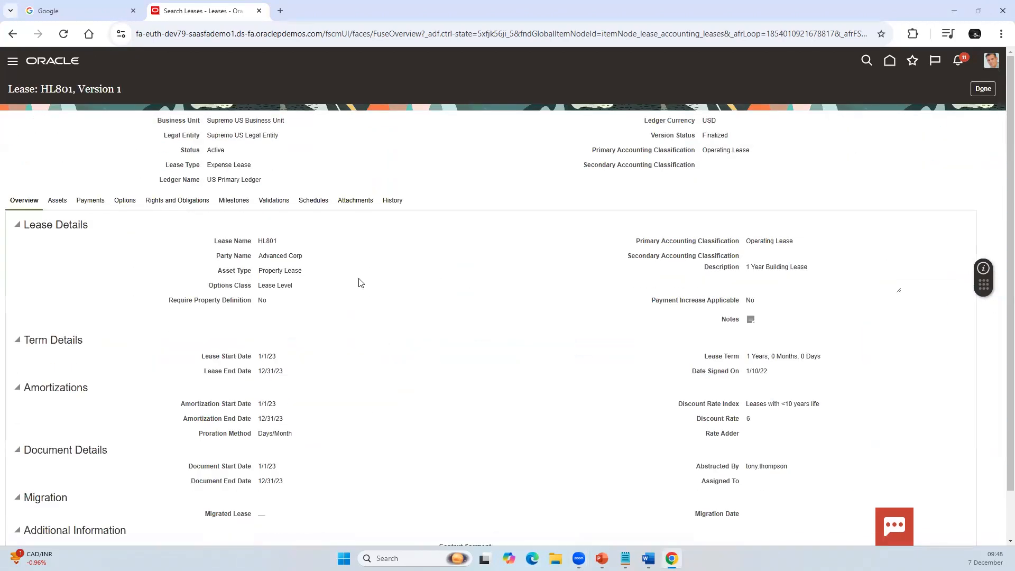
click(313, 200)
click(82, 323)
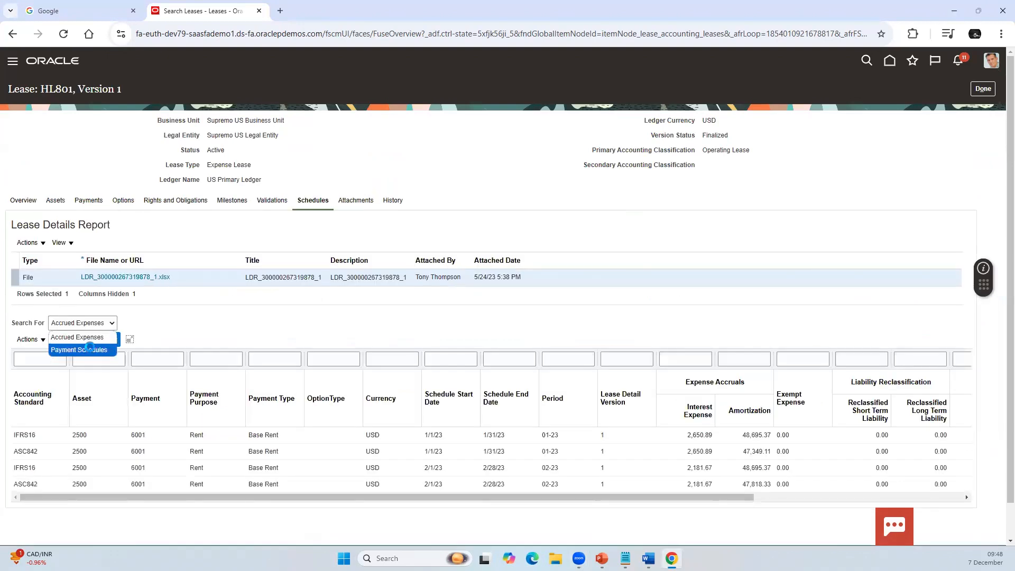
click(92, 346)
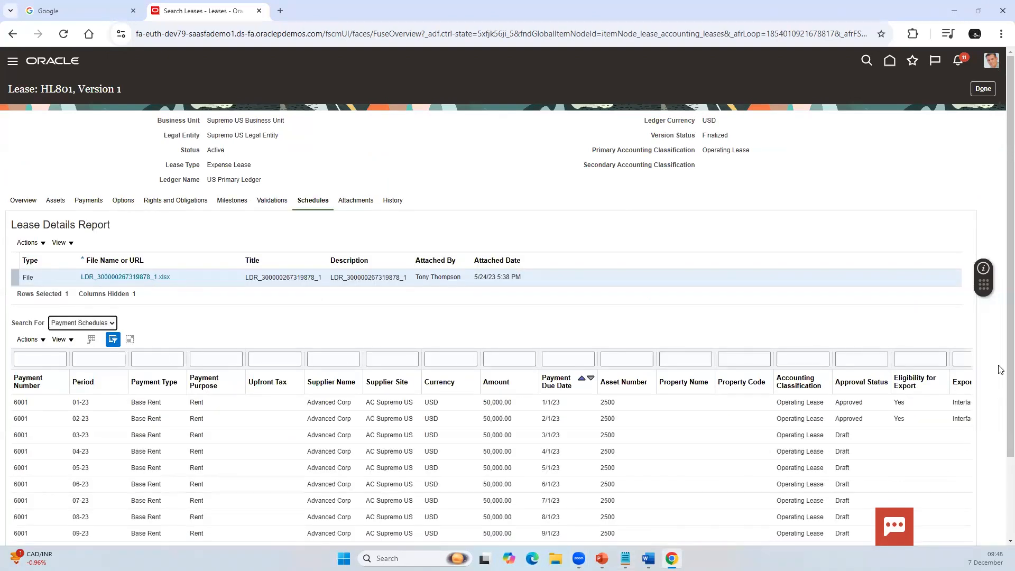
scroll(721, 437, down, 2)
click(771, 495)
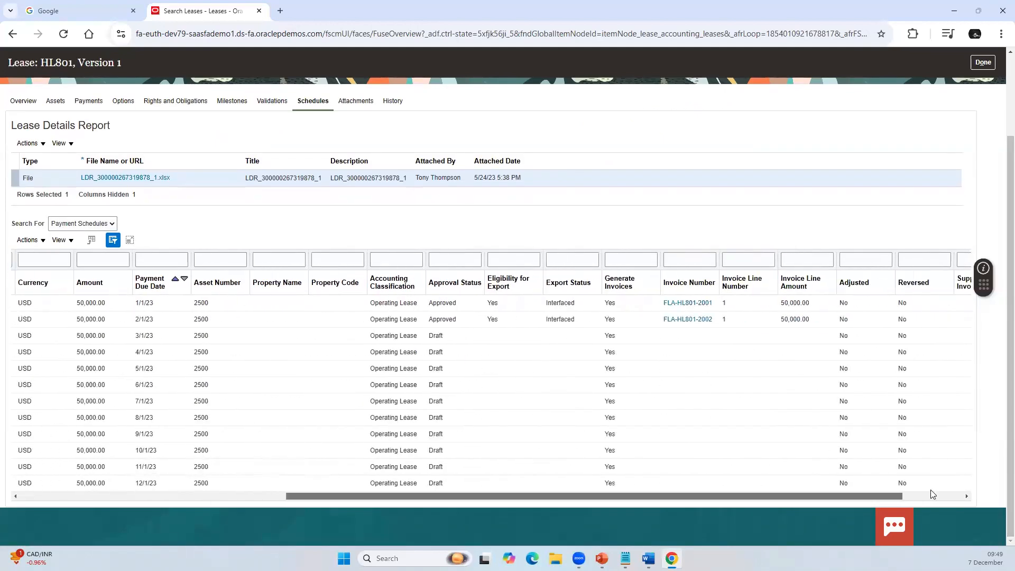